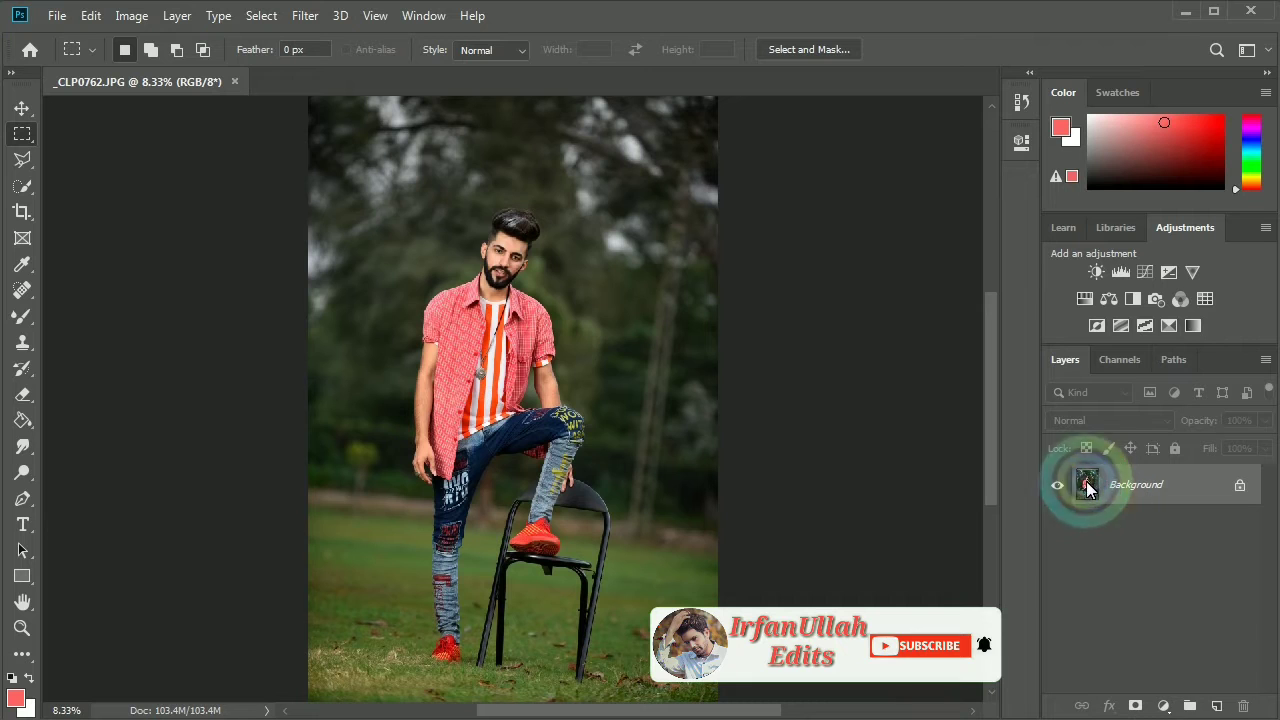
Step: Duplicate the Background layer and activate the Mixer Brush with 20% Wet, 75% Load and 90% Mix for retouching the face
{"action": "left_click_drag", "start_coordinate": [1222, 708], "coordinate": [1222, 708]}
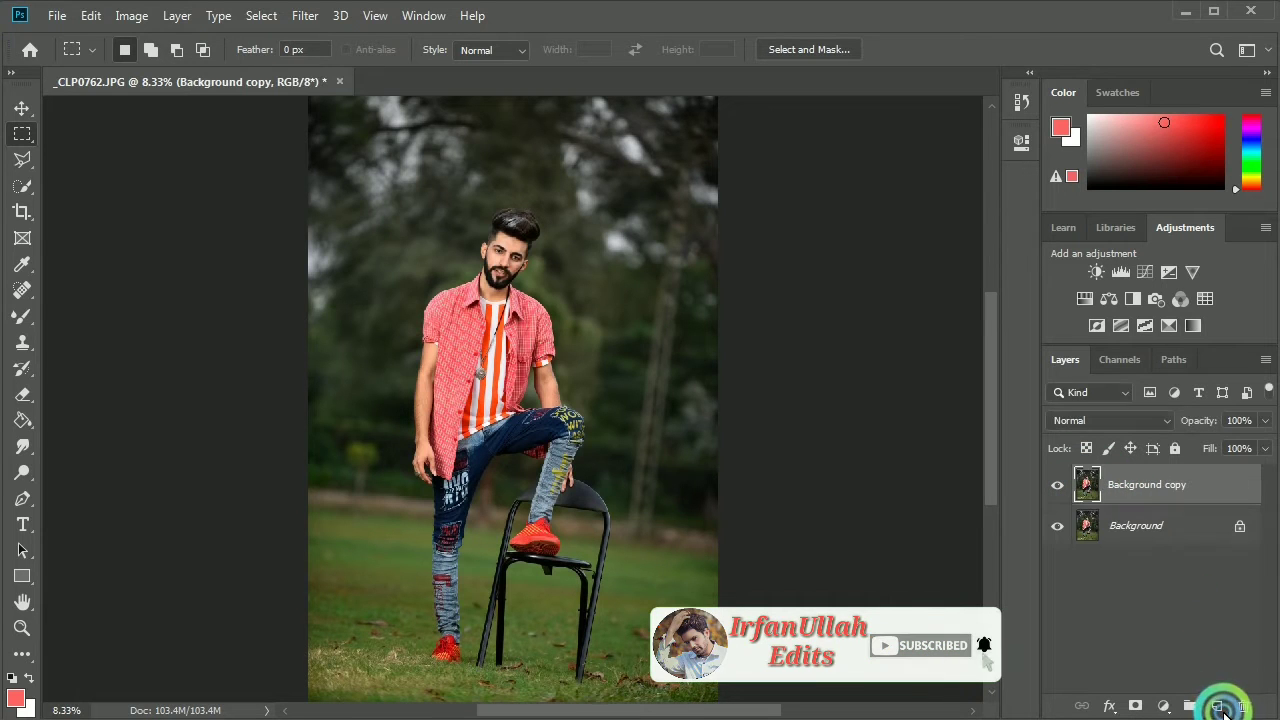
{"action": "left_click", "coordinate": [511, 252], "text": "ctrl"}
{"action": "left_click", "coordinate": [511, 252], "text": "ctrl"}
{"action": "left_click", "coordinate": [511, 250], "text": "ctrl"}
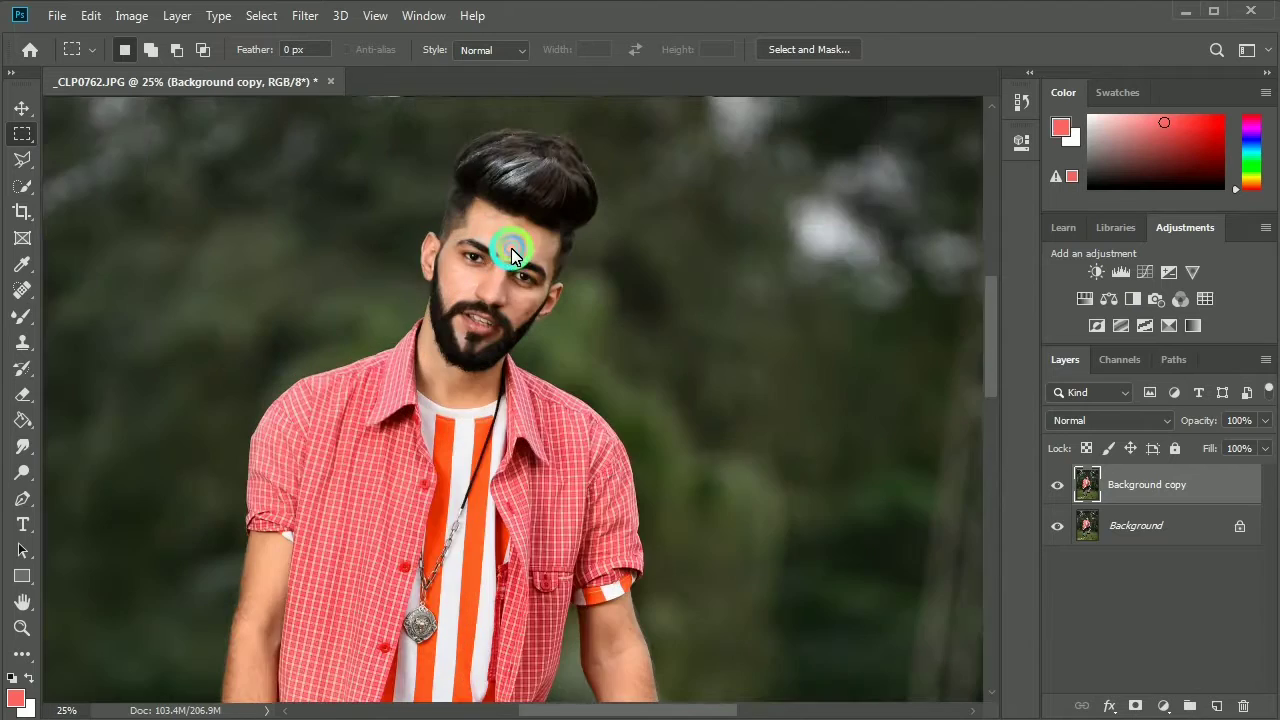
{"action": "left_click", "coordinate": [511, 250], "text": "ctrl"}
{"action": "left_click", "coordinate": [511, 250], "text": "ctrl"}
{"action": "left_click", "coordinate": [511, 250], "text": "ctrl"}
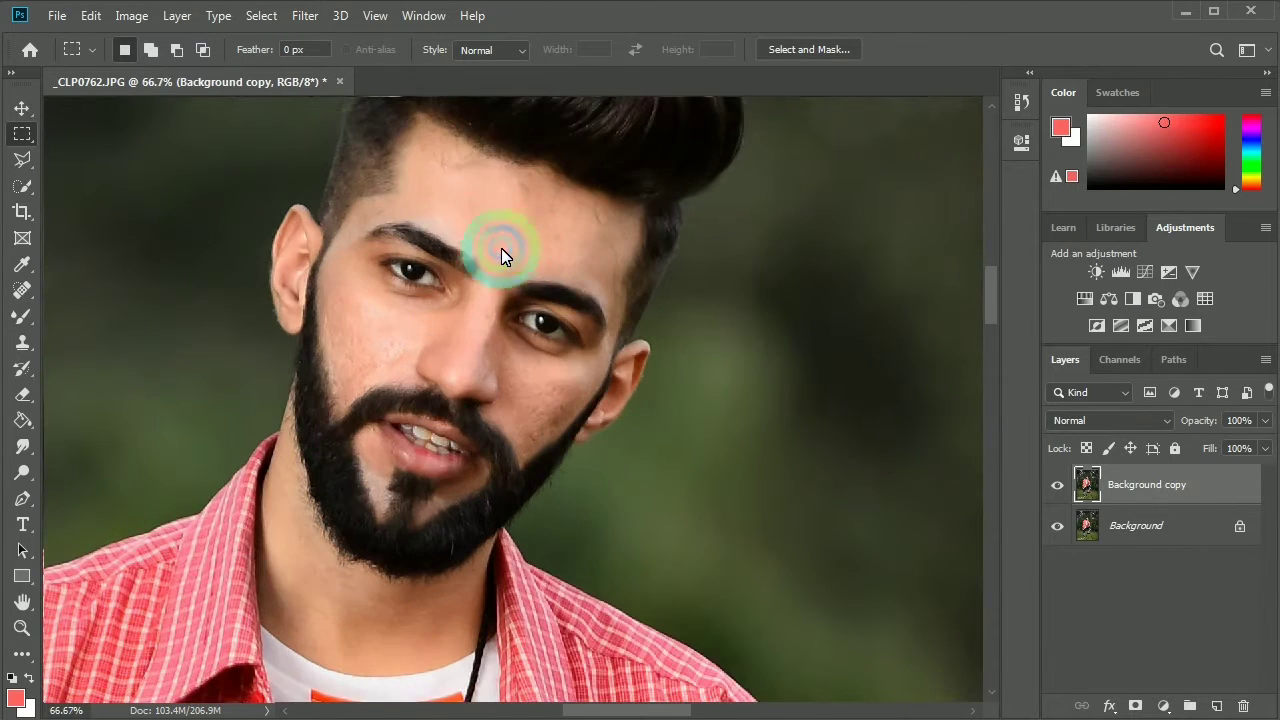
{"action": "scroll", "coordinate": [468, 224], "scroll_direction": "up", "scroll_amount": 2}
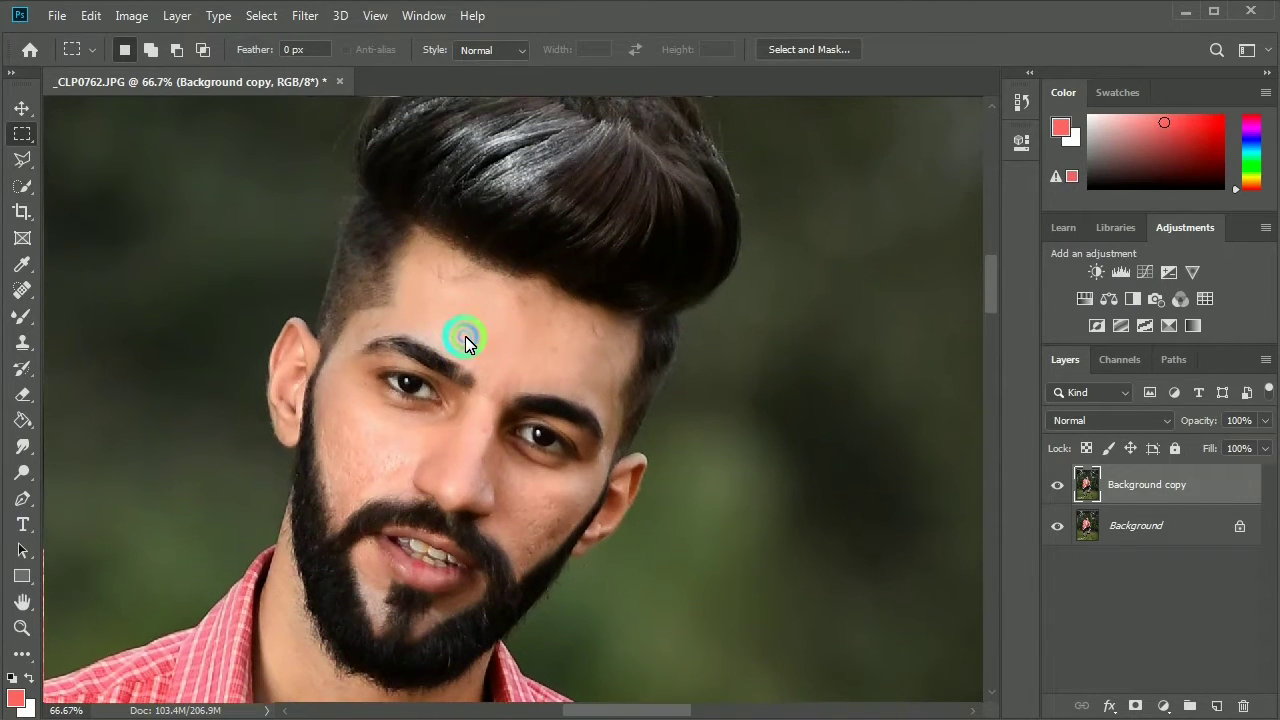
{"action": "left_click", "coordinate": [22, 316]}
{"action": "left_click", "coordinate": [276, 50]}
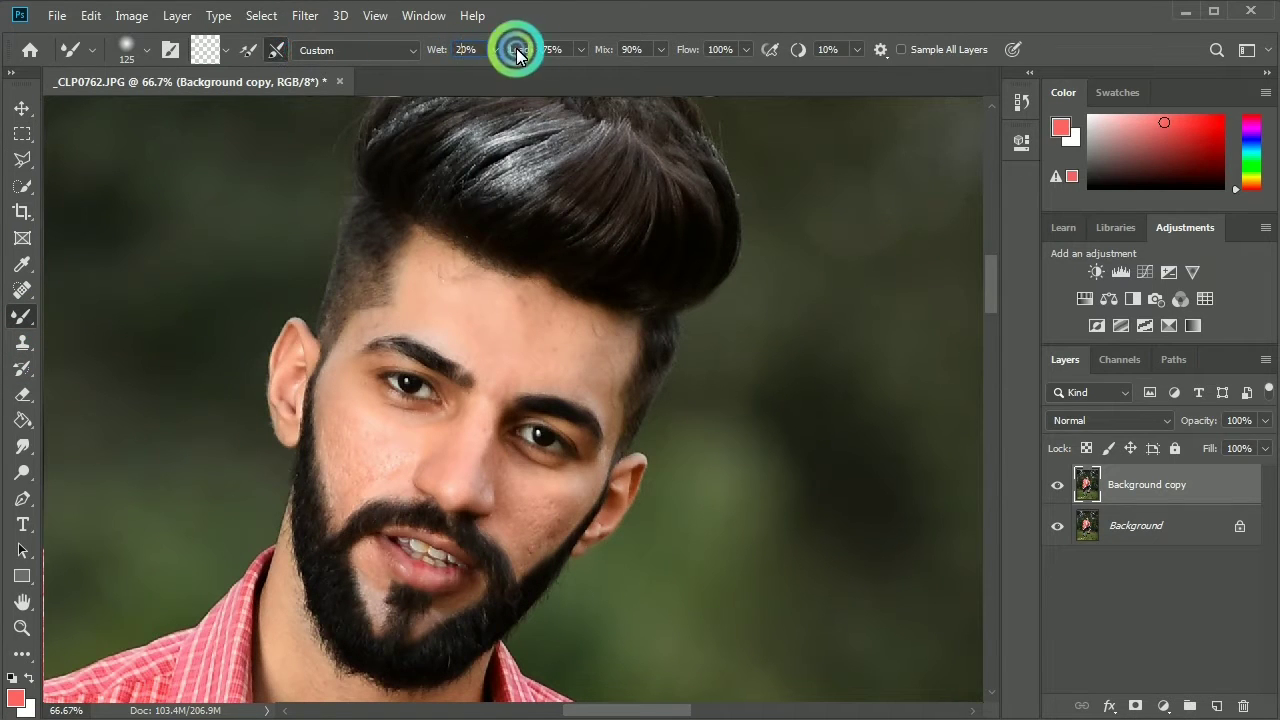
{"action": "left_click", "coordinate": [629, 50]}
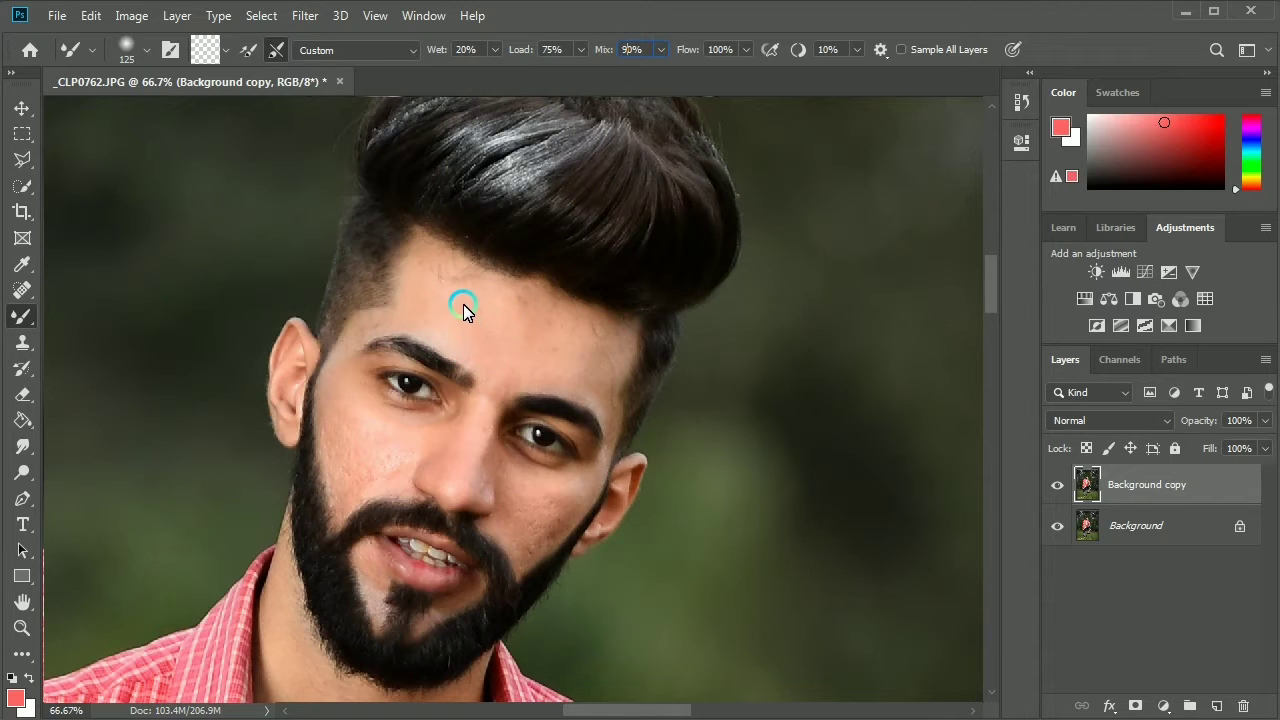
Step: Smooth the forehead skin with the Mixer Brush reduced to size 60
{"action": "key", "text": "bracketleft"}
{"action": "key", "text": "bracketleft"}
{"action": "scroll", "coordinate": [430, 293], "scroll_direction": "up", "scroll_amount": 1}
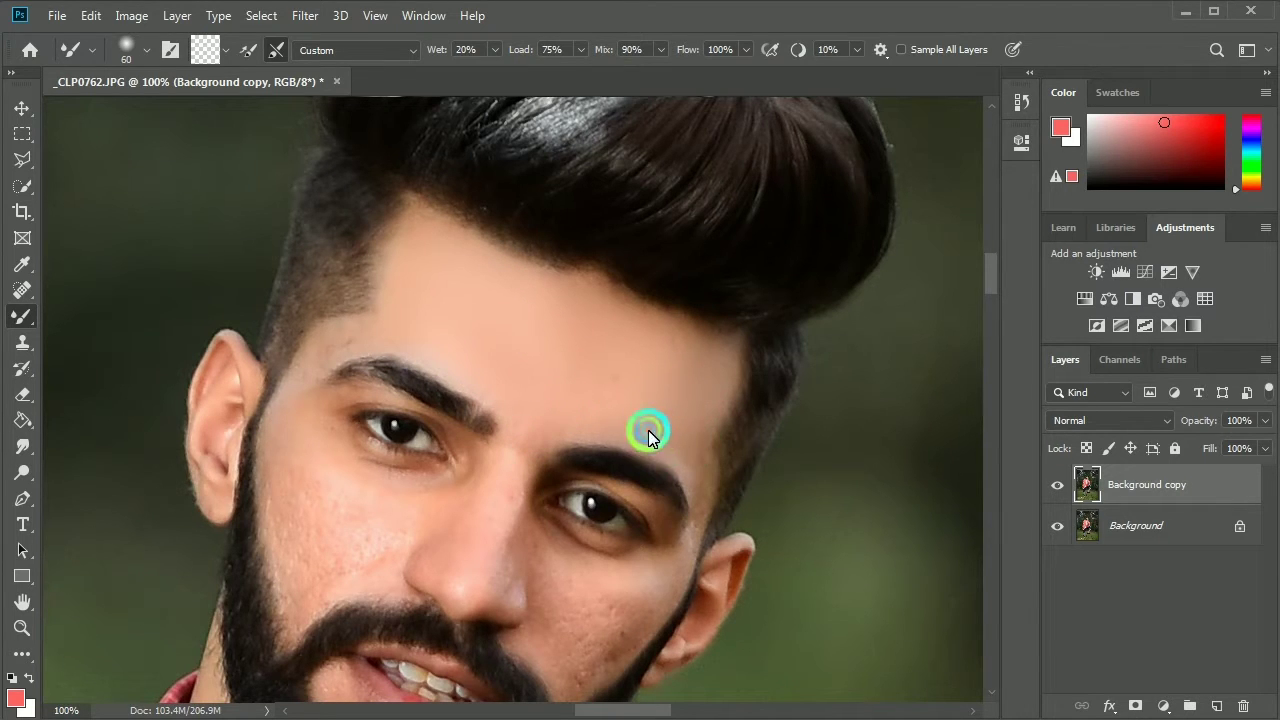
Step: Smooth the brightly lit cheek from under the eye down to the beard with the Mixer Brush at size 50
{"action": "key", "text": "bracketleft"}
{"action": "key", "text": "bracketright"}
{"action": "left_click", "coordinate": [300, 505]}
{"action": "mouse_move", "coordinate": [338, 463]}
{"action": "left_mouse_down"}
{"action": "mouse_move", "coordinate": [353, 489]}
{"action": "mouse_move", "coordinate": [332, 545]}
{"action": "left_mouse_up"}
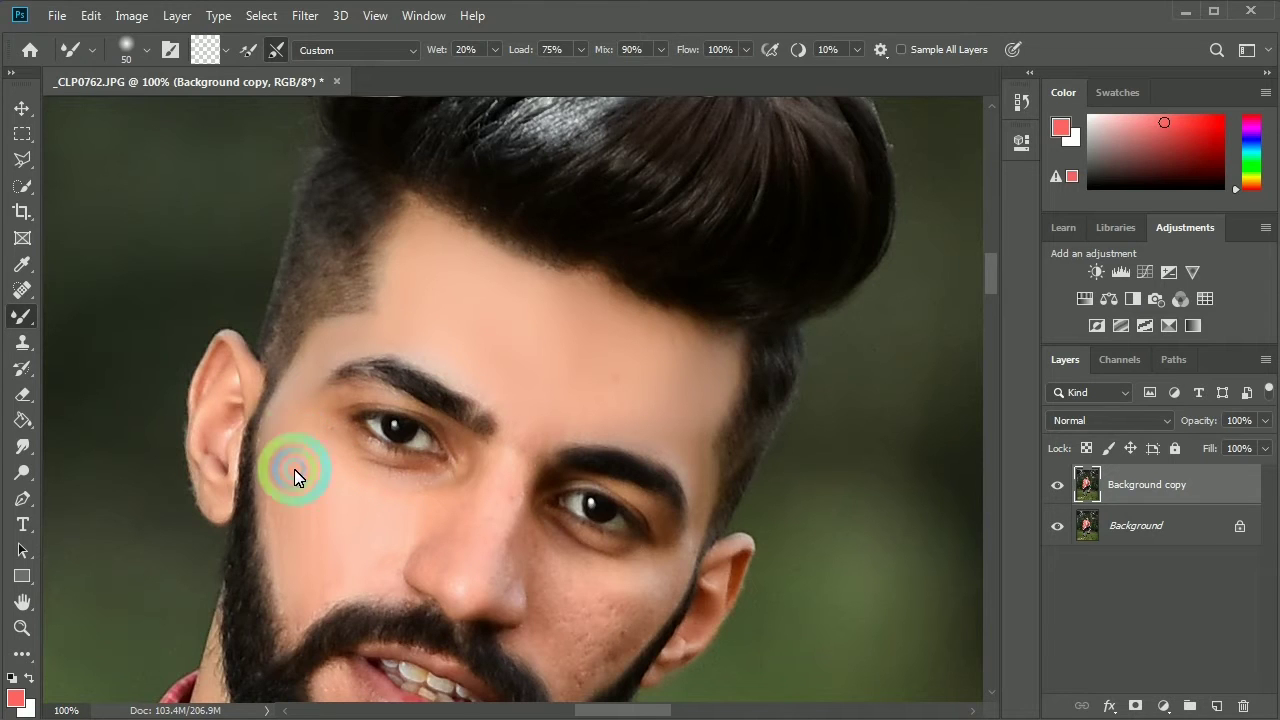
{"action": "mouse_move", "coordinate": [284, 566]}
{"action": "left_mouse_down"}
{"action": "mouse_move", "coordinate": [305, 622]}
{"action": "mouse_move", "coordinate": [331, 518]}
{"action": "left_mouse_up"}
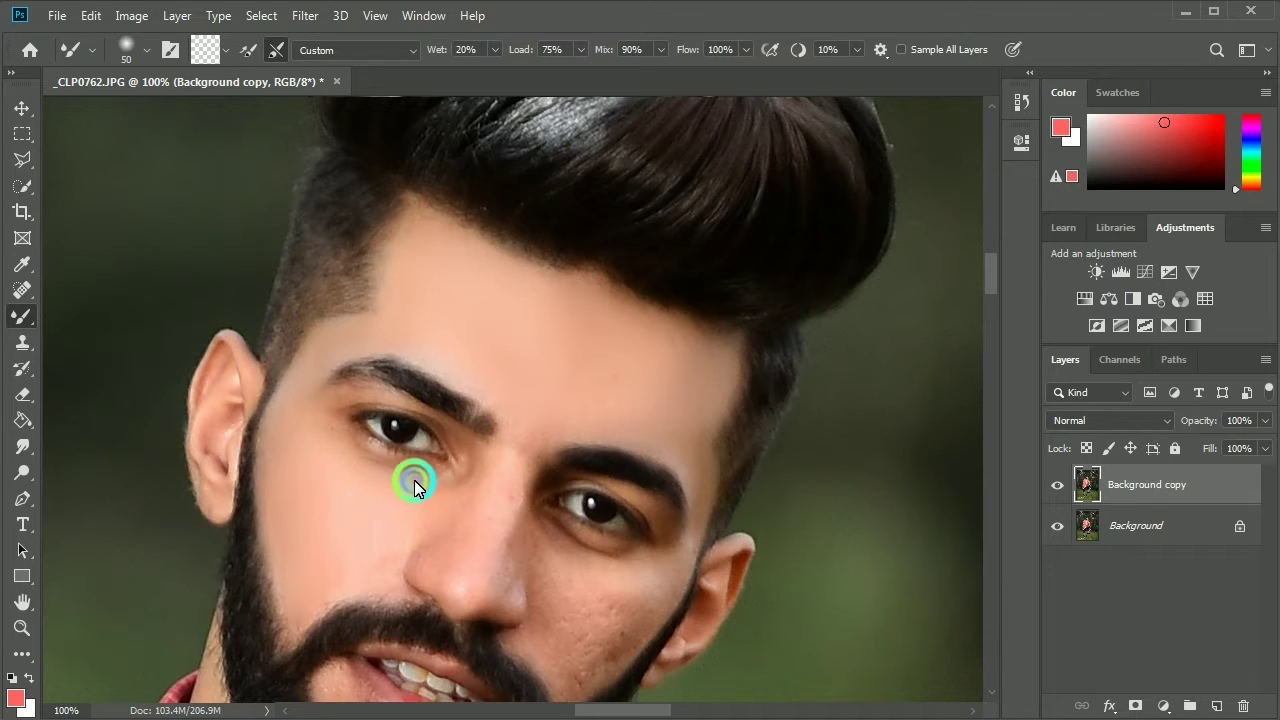
{"action": "mouse_move", "coordinate": [397, 536]}
{"action": "left_mouse_down"}
{"action": "mouse_move", "coordinate": [364, 540]}
{"action": "mouse_move", "coordinate": [330, 506]}
{"action": "left_mouse_up"}
{"action": "key", "text": "bracketleft"}
{"action": "key", "text": "bracketleft"}
{"action": "key", "text": "bracketleft"}
{"action": "mouse_move", "coordinate": [380, 501]}
{"action": "left_mouse_down"}
{"action": "mouse_move", "coordinate": [370, 566]}
{"action": "mouse_move", "coordinate": [365, 530]}
{"action": "mouse_move", "coordinate": [383, 570]}
{"action": "left_mouse_up"}
{"action": "key", "text": "bracketright"}
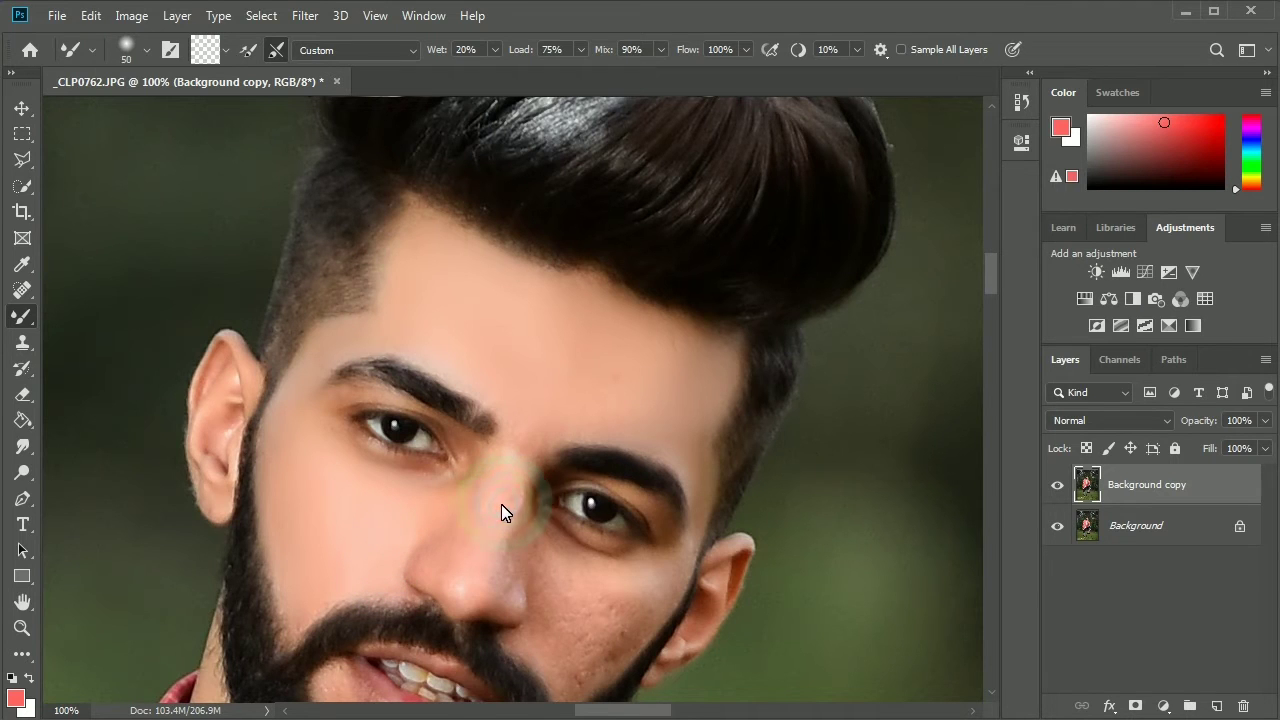
Step: Smooth the nose and the shaded cheek between eye, ear and beard with the Mixer Brush at size 50
{"action": "left_click_drag", "start_coordinate": [501, 504], "coordinate": [505, 454]}
{"action": "left_click_drag", "start_coordinate": [478, 521], "coordinate": [501, 491]}
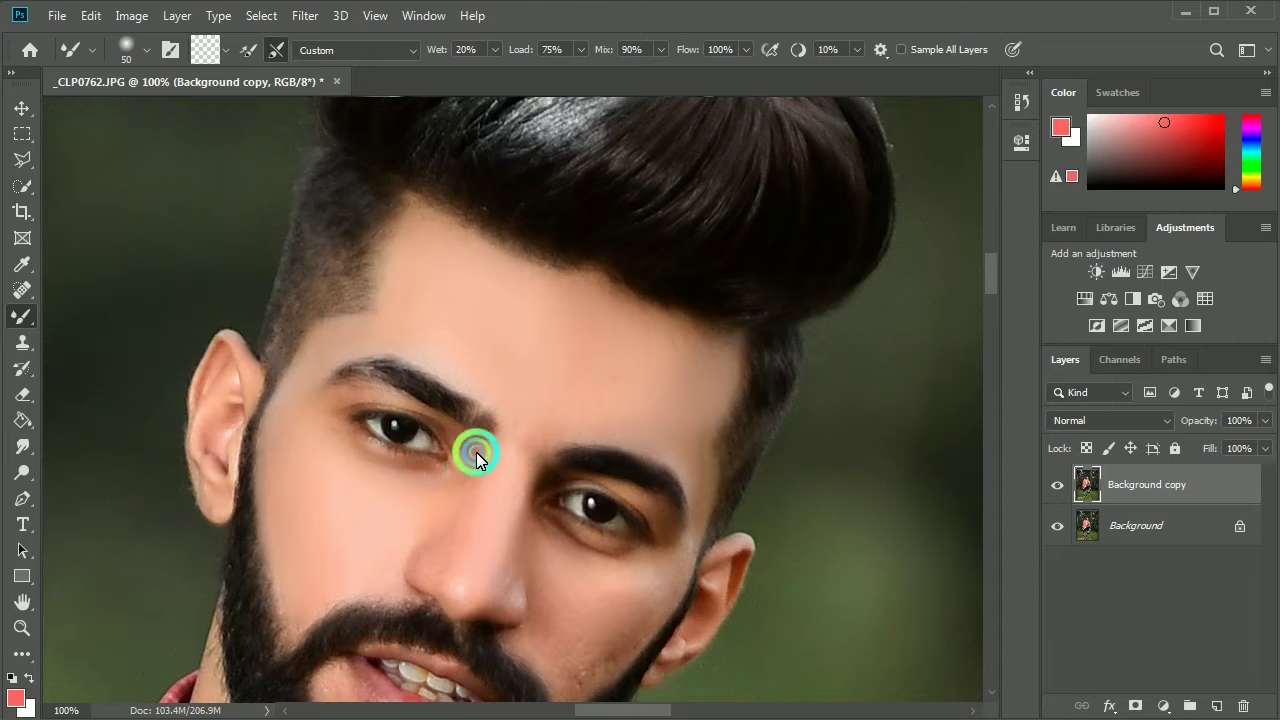
{"action": "scroll", "coordinate": [392, 401], "scroll_direction": "down", "scroll_amount": 5}
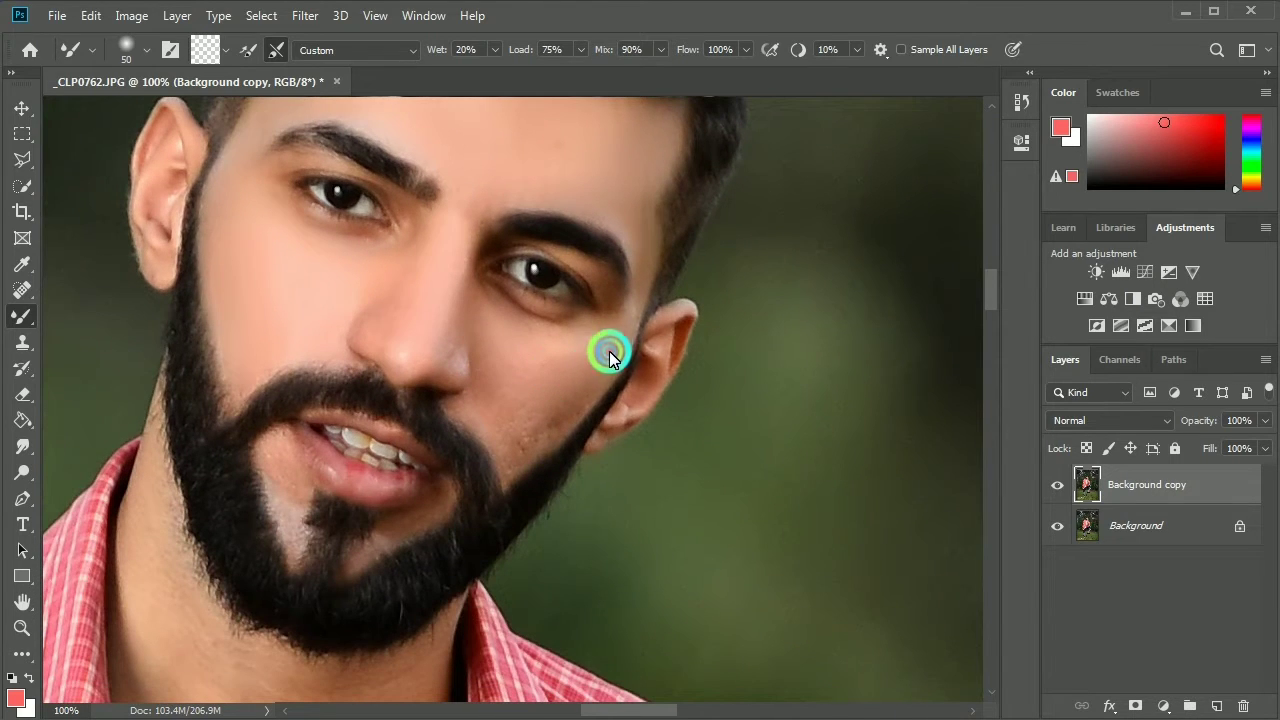
{"action": "mouse_move", "coordinate": [538, 430]}
{"action": "left_mouse_down"}
{"action": "mouse_move", "coordinate": [511, 464]}
{"action": "mouse_move", "coordinate": [515, 410]}
{"action": "mouse_move", "coordinate": [478, 413]}
{"action": "mouse_move", "coordinate": [517, 453]}
{"action": "mouse_move", "coordinate": [521, 423]}
{"action": "left_mouse_up"}
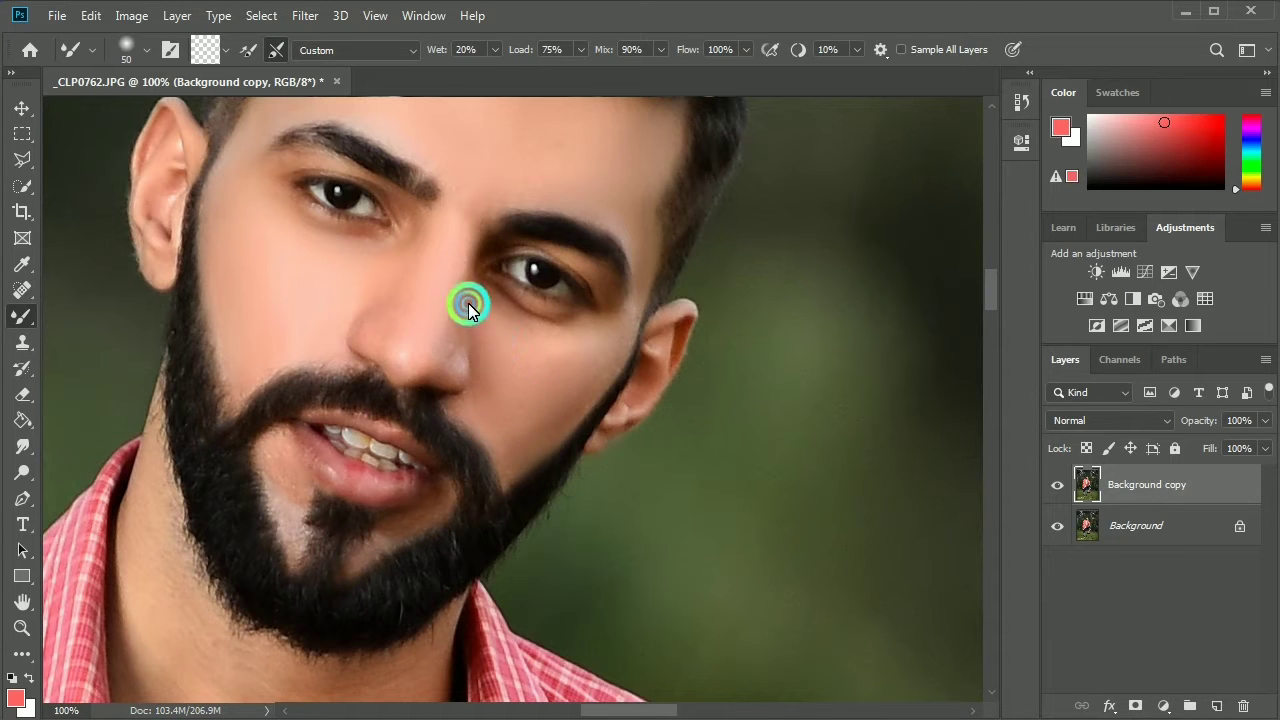
{"action": "left_click_drag", "start_coordinate": [535, 327], "coordinate": [497, 298]}
{"action": "mouse_move", "coordinate": [590, 375]}
{"action": "left_mouse_down"}
{"action": "mouse_move", "coordinate": [606, 350]}
{"action": "mouse_move", "coordinate": [566, 409]}
{"action": "mouse_move", "coordinate": [511, 422]}
{"action": "mouse_move", "coordinate": [518, 462]}
{"action": "mouse_move", "coordinate": [488, 405]}
{"action": "left_mouse_up"}
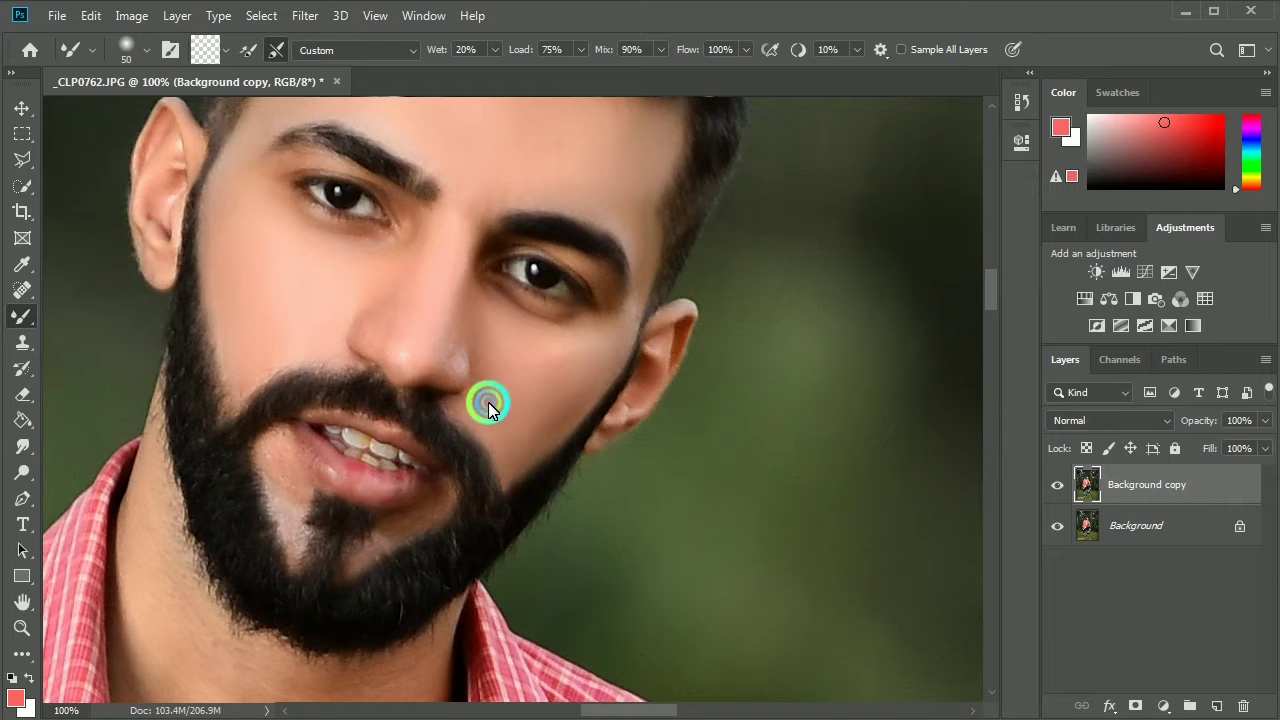
{"action": "mouse_move", "coordinate": [463, 335]}
{"action": "left_mouse_down"}
{"action": "mouse_move", "coordinate": [408, 362]}
{"action": "mouse_move", "coordinate": [378, 333]}
{"action": "mouse_move", "coordinate": [422, 297]}
{"action": "left_mouse_up"}
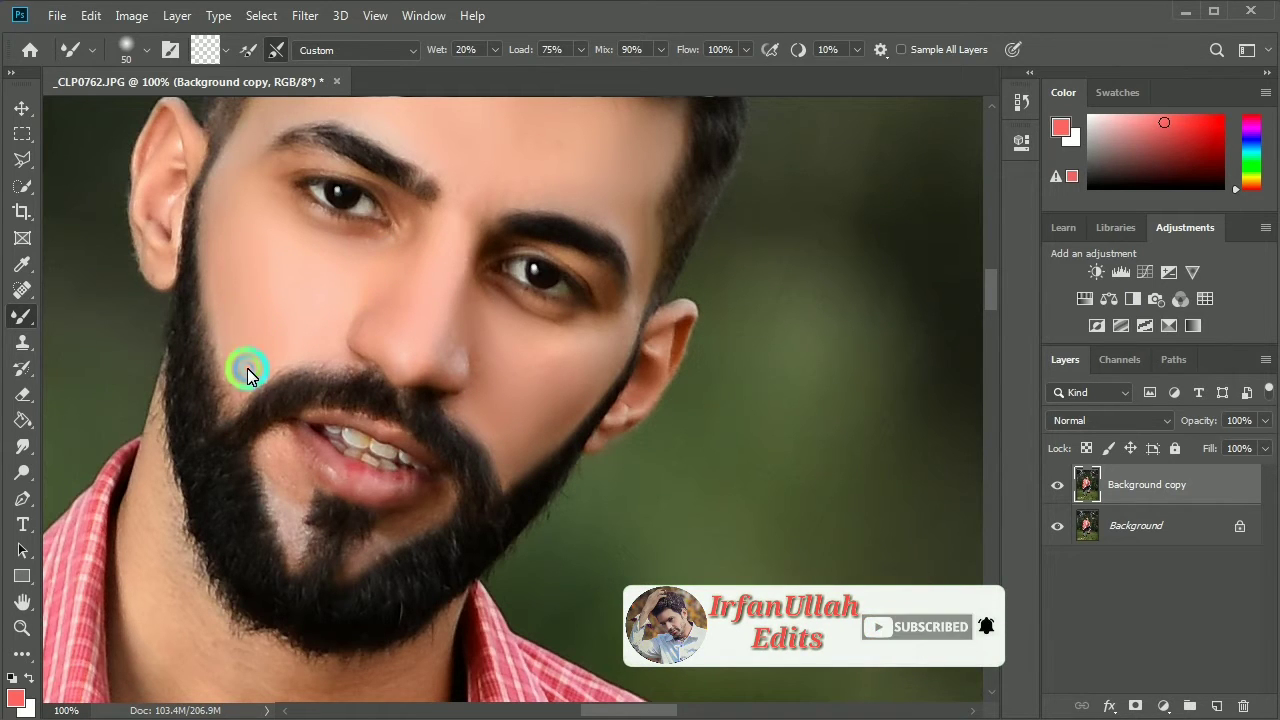
{"action": "mouse_move", "coordinate": [526, 388]}
{"action": "left_mouse_down"}
{"action": "mouse_move", "coordinate": [497, 358]}
{"action": "mouse_move", "coordinate": [439, 337]}
{"action": "mouse_move", "coordinate": [591, 357]}
{"action": "mouse_move", "coordinate": [613, 341]}
{"action": "mouse_move", "coordinate": [583, 331]}
{"action": "mouse_move", "coordinate": [537, 431]}
{"action": "mouse_move", "coordinate": [580, 397]}
{"action": "mouse_move", "coordinate": [520, 454]}
{"action": "mouse_move", "coordinate": [504, 397]}
{"action": "left_mouse_up"}
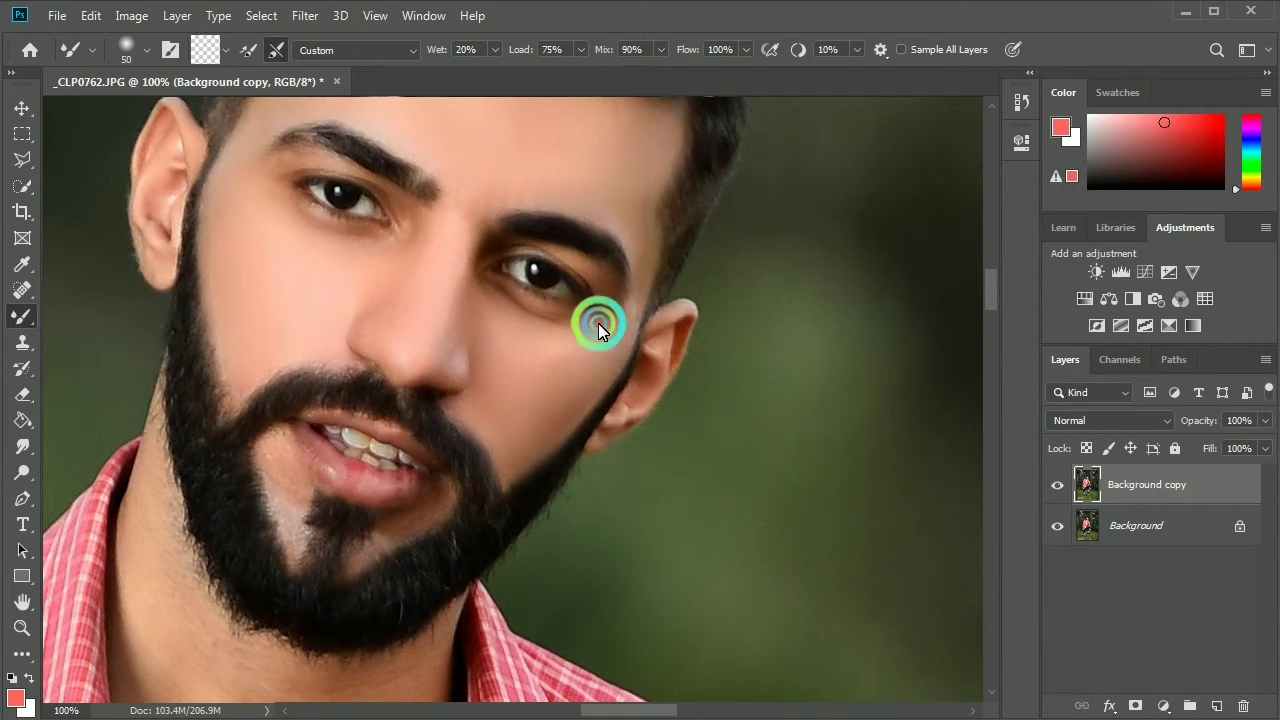
{"action": "mouse_move", "coordinate": [598, 323]}
{"action": "left_mouse_down"}
{"action": "mouse_move", "coordinate": [582, 359]}
{"action": "mouse_move", "coordinate": [594, 266]}
{"action": "mouse_move", "coordinate": [616, 314]}
{"action": "mouse_move", "coordinate": [613, 304]}
{"action": "mouse_move", "coordinate": [538, 253]}
{"action": "mouse_move", "coordinate": [639, 340]}
{"action": "mouse_move", "coordinate": [642, 279]}
{"action": "mouse_move", "coordinate": [575, 376]}
{"action": "left_mouse_up"}
Step: Smooth the skin under the eyes and on the ear with the Mixer Brush reduced to size 35
{"action": "key", "text": "bracketleft"}
{"action": "key", "text": "bracketleft"}
{"action": "mouse_move", "coordinate": [395, 235]}
{"action": "left_mouse_down"}
{"action": "mouse_move", "coordinate": [349, 200]}
{"action": "mouse_move", "coordinate": [408, 214]}
{"action": "mouse_move", "coordinate": [320, 166]}
{"action": "mouse_move", "coordinate": [277, 170]}
{"action": "mouse_move", "coordinate": [392, 239]}
{"action": "left_mouse_up"}
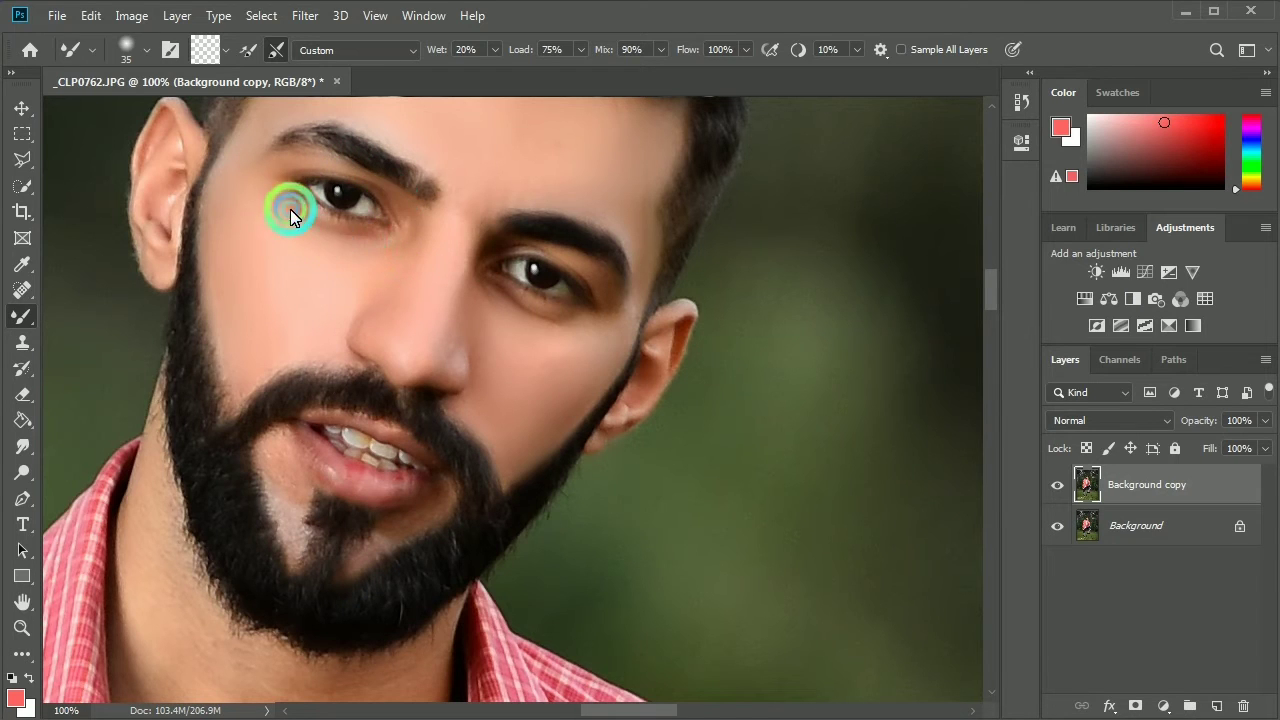
{"action": "left_click_drag", "start_coordinate": [657, 344], "coordinate": [666, 351]}
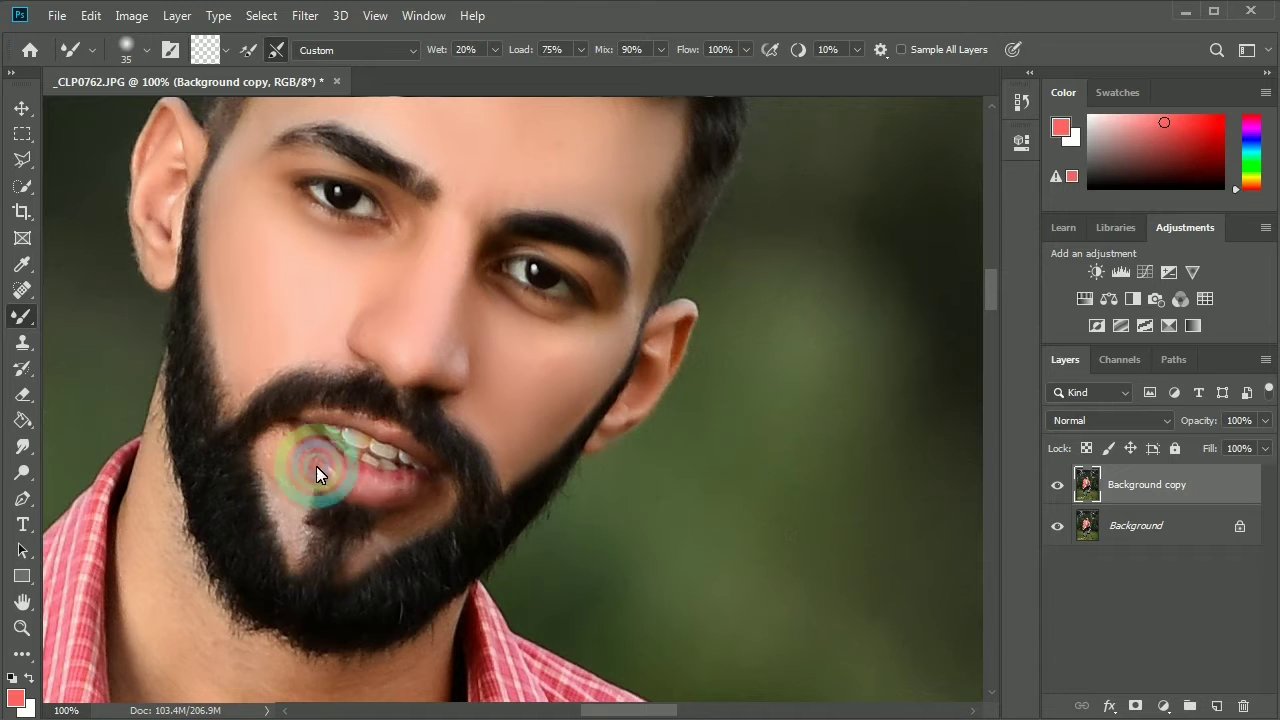
Step: Smooth the bare skin patches around the lower lip and chin, and toggle the Background copy's visibility to compare with the original
{"action": "left_click_drag", "start_coordinate": [318, 465], "coordinate": [285, 472]}
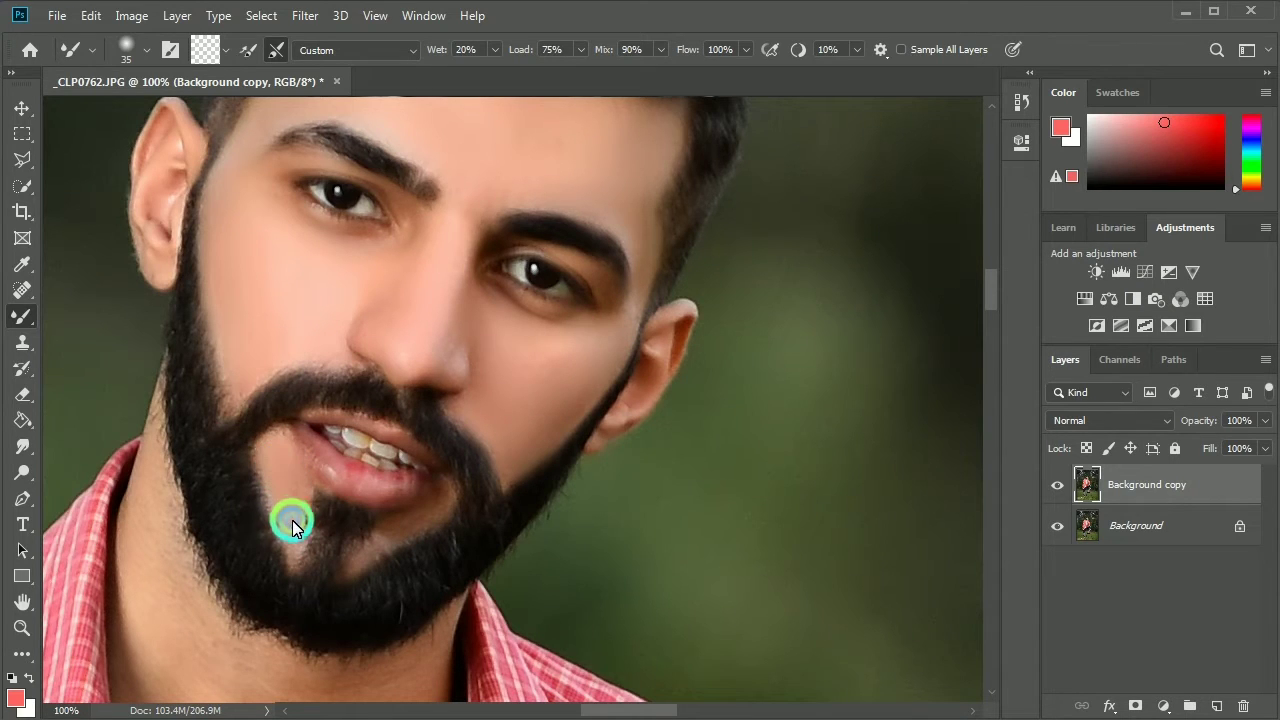
{"action": "left_click_drag", "start_coordinate": [293, 543], "coordinate": [289, 500]}
{"action": "left_click_drag", "start_coordinate": [297, 548], "coordinate": [272, 443]}
{"action": "mouse_move", "coordinate": [434, 511]}
{"action": "left_mouse_down"}
{"action": "mouse_move", "coordinate": [391, 528]}
{"action": "mouse_move", "coordinate": [352, 569]}
{"action": "mouse_move", "coordinate": [389, 527]}
{"action": "mouse_move", "coordinate": [442, 506]}
{"action": "mouse_move", "coordinate": [361, 570]}
{"action": "mouse_move", "coordinate": [460, 497]}
{"action": "mouse_move", "coordinate": [429, 506]}
{"action": "left_mouse_up"}
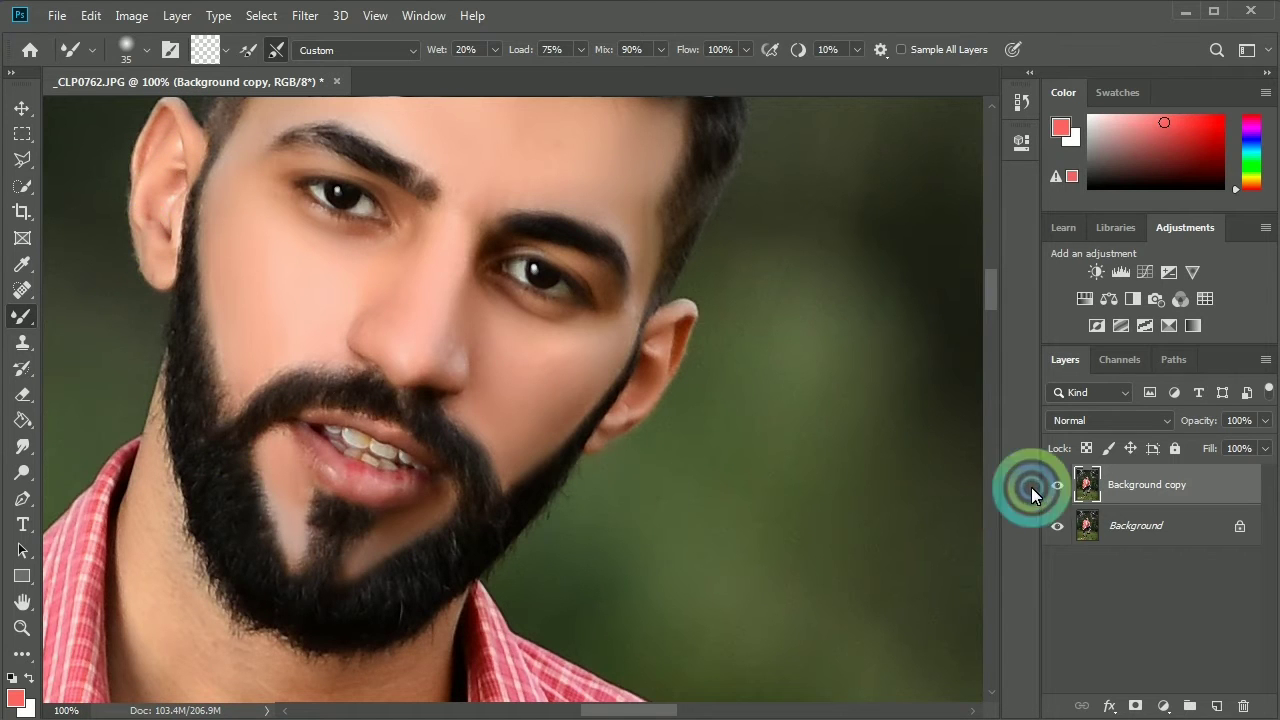
{"action": "left_click", "coordinate": [1057, 485]}
{"action": "left_click", "coordinate": [1057, 485]}
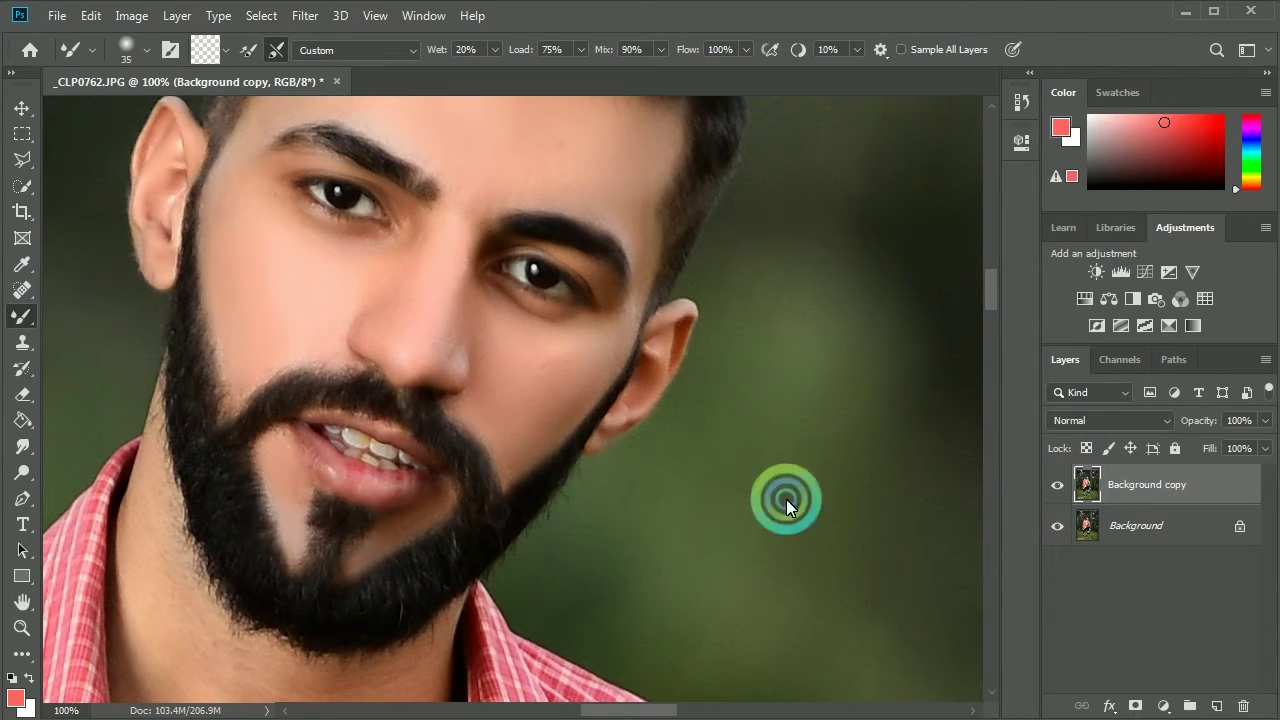
Step: Smooth the neck skin between the beard and the T-shirt collar with the Mixer Brush enlarged to size 70
{"action": "left_click_drag", "start_coordinate": [351, 543], "coordinate": [491, 263]}
{"action": "key", "text": "bracketright"}
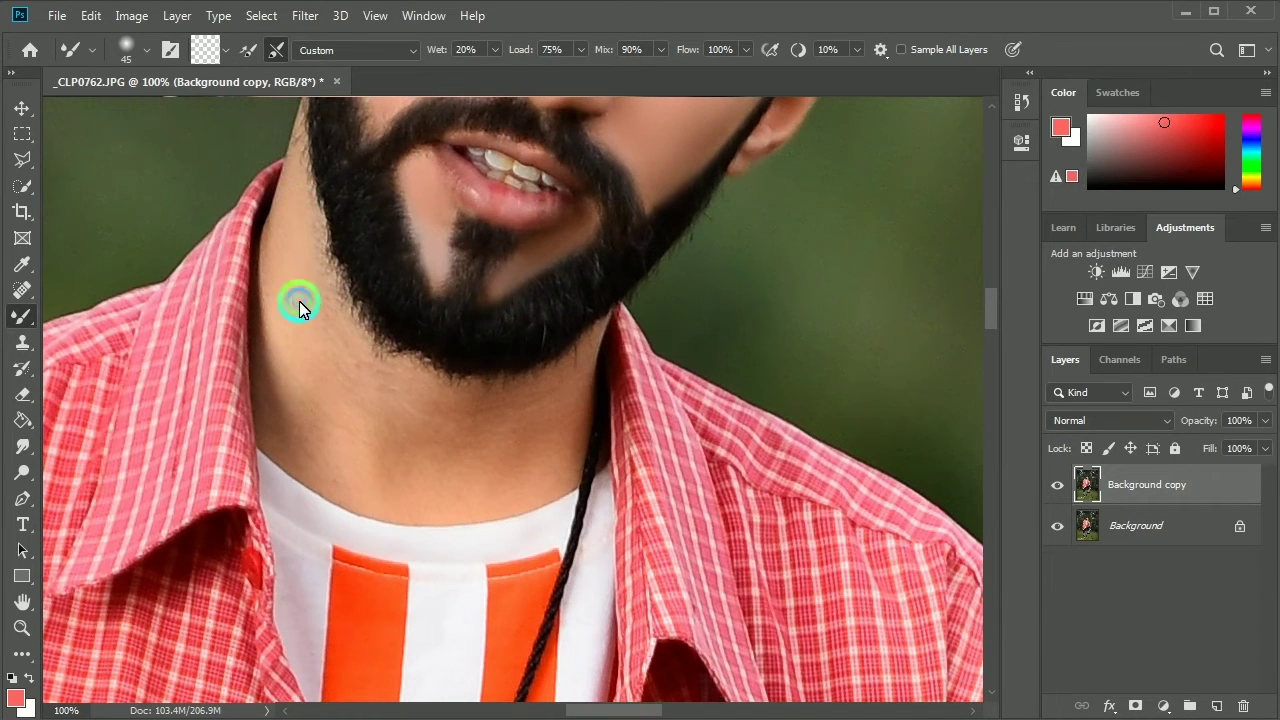
{"action": "key", "text": "bracketright"}
{"action": "key", "text": "bracketright"}
{"action": "key", "text": "bracketright"}
{"action": "key", "text": "bracketright"}
{"action": "mouse_move", "coordinate": [328, 372]}
{"action": "left_mouse_down"}
{"action": "mouse_move", "coordinate": [318, 420]}
{"action": "mouse_move", "coordinate": [299, 423]}
{"action": "mouse_move", "coordinate": [348, 456]}
{"action": "mouse_move", "coordinate": [342, 466]}
{"action": "mouse_move", "coordinate": [288, 411]}
{"action": "mouse_move", "coordinate": [369, 406]}
{"action": "mouse_move", "coordinate": [354, 384]}
{"action": "mouse_move", "coordinate": [401, 411]}
{"action": "mouse_move", "coordinate": [393, 393]}
{"action": "mouse_move", "coordinate": [462, 444]}
{"action": "mouse_move", "coordinate": [494, 428]}
{"action": "mouse_move", "coordinate": [427, 421]}
{"action": "mouse_move", "coordinate": [440, 408]}
{"action": "mouse_move", "coordinate": [513, 460]}
{"action": "mouse_move", "coordinate": [566, 405]}
{"action": "mouse_move", "coordinate": [531, 470]}
{"action": "left_mouse_up"}
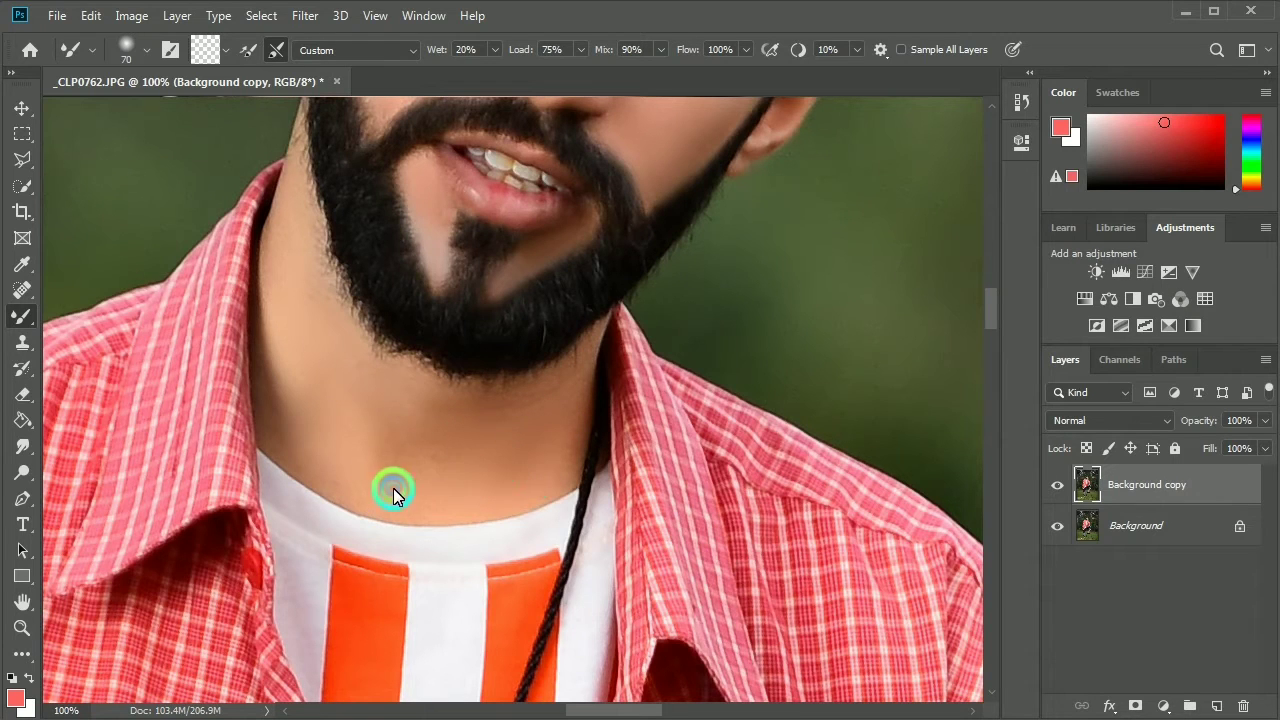
{"action": "mouse_move", "coordinate": [393, 490]}
{"action": "left_mouse_down"}
{"action": "mouse_move", "coordinate": [361, 449]}
{"action": "mouse_move", "coordinate": [324, 449]}
{"action": "mouse_move", "coordinate": [350, 479]}
{"action": "mouse_move", "coordinate": [305, 446]}
{"action": "mouse_move", "coordinate": [288, 402]}
{"action": "mouse_move", "coordinate": [283, 287]}
{"action": "left_mouse_up"}
{"action": "mouse_move", "coordinate": [445, 417]}
{"action": "left_mouse_down"}
{"action": "mouse_move", "coordinate": [519, 421]}
{"action": "mouse_move", "coordinate": [574, 381]}
{"action": "mouse_move", "coordinate": [561, 408]}
{"action": "mouse_move", "coordinate": [587, 354]}
{"action": "mouse_move", "coordinate": [555, 450]}
{"action": "mouse_move", "coordinate": [571, 452]}
{"action": "mouse_move", "coordinate": [480, 422]}
{"action": "mouse_move", "coordinate": [424, 378]}
{"action": "mouse_move", "coordinate": [514, 406]}
{"action": "left_mouse_up"}
Step: Smooth the skin below the mouth and the lower lip, reducing the Mixer Brush to size 35
{"action": "key", "text": "bracketleft"}
{"action": "key", "text": "bracketleft"}
{"action": "key", "text": "bracketleft"}
{"action": "left_click", "coordinate": [542, 242]}
{"action": "mouse_move", "coordinate": [542, 242]}
{"action": "left_mouse_down"}
{"action": "mouse_move", "coordinate": [501, 285]}
{"action": "mouse_move", "coordinate": [470, 250]}
{"action": "left_mouse_up"}
{"action": "key", "text": "bracketleft"}
{"action": "key", "text": "bracketleft"}
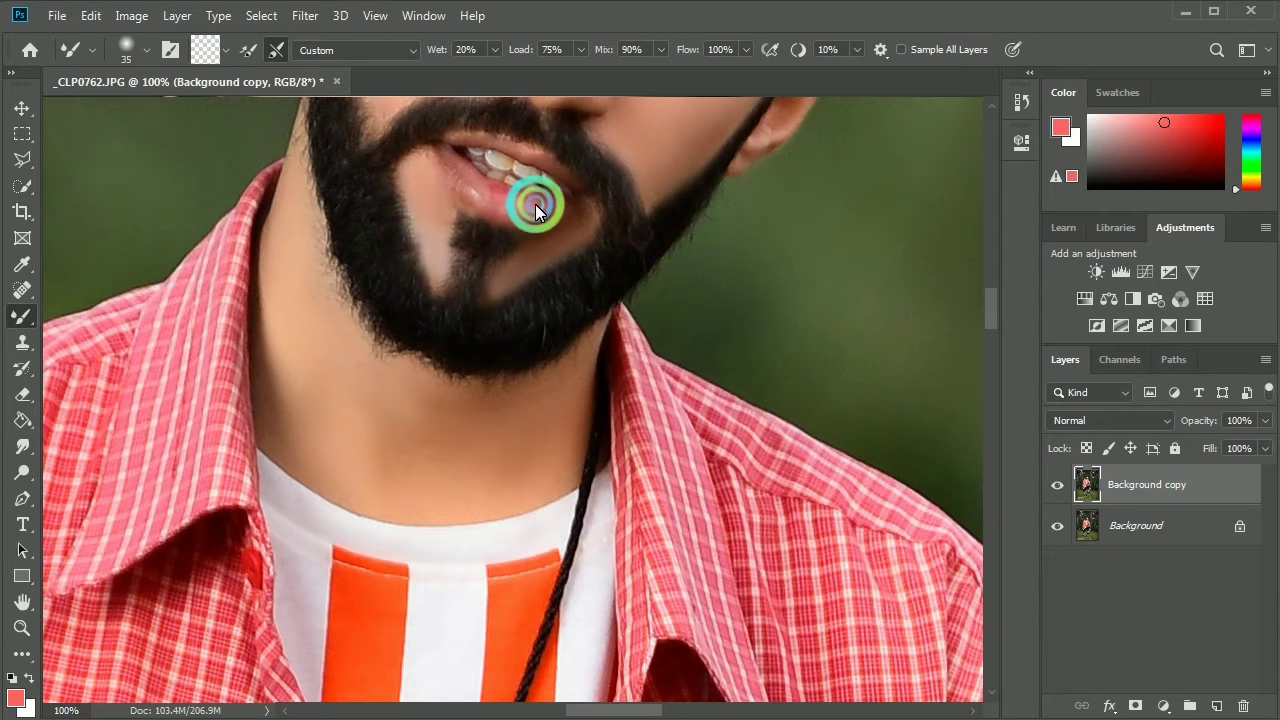
{"action": "mouse_move", "coordinate": [535, 204]}
{"action": "left_mouse_down"}
{"action": "mouse_move", "coordinate": [494, 198]}
{"action": "mouse_move", "coordinate": [437, 157]}
{"action": "left_mouse_up"}
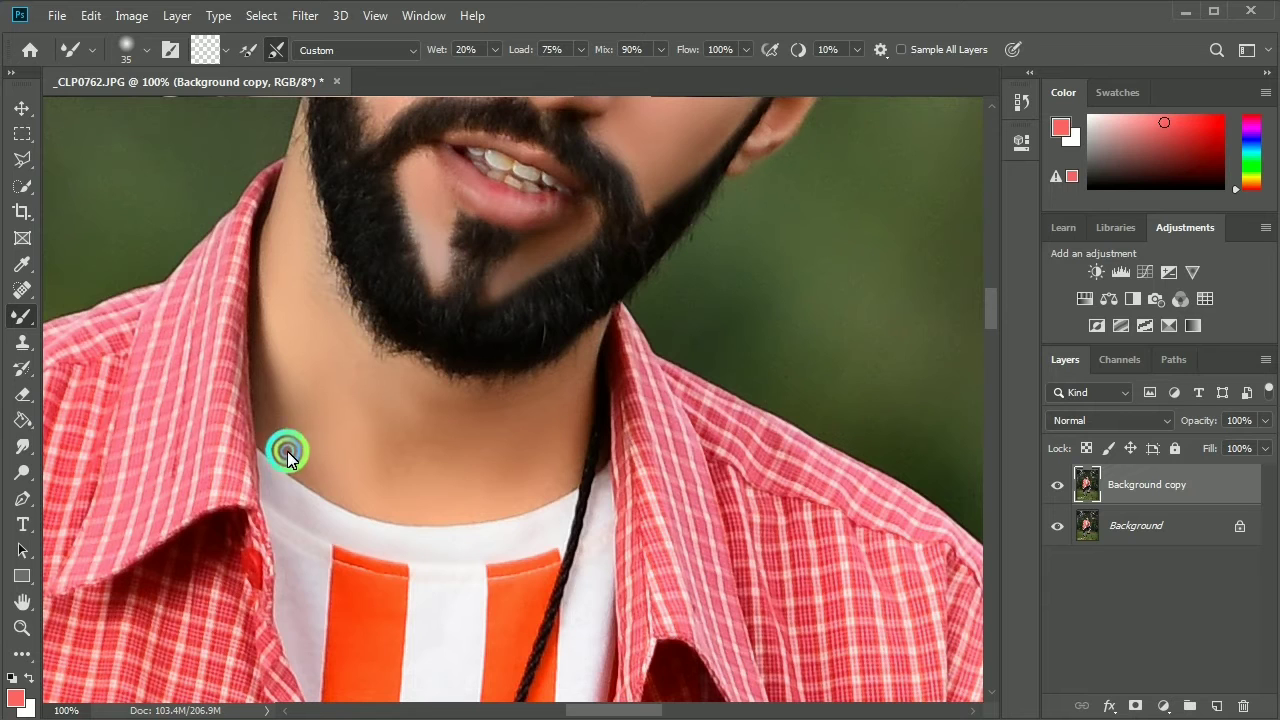
Step: Smooth the skin beside the outer eye corner and on both ears with the Mixer Brush reduced to size 25
{"action": "scroll", "coordinate": [514, 257], "scroll_direction": "up", "scroll_amount": 5}
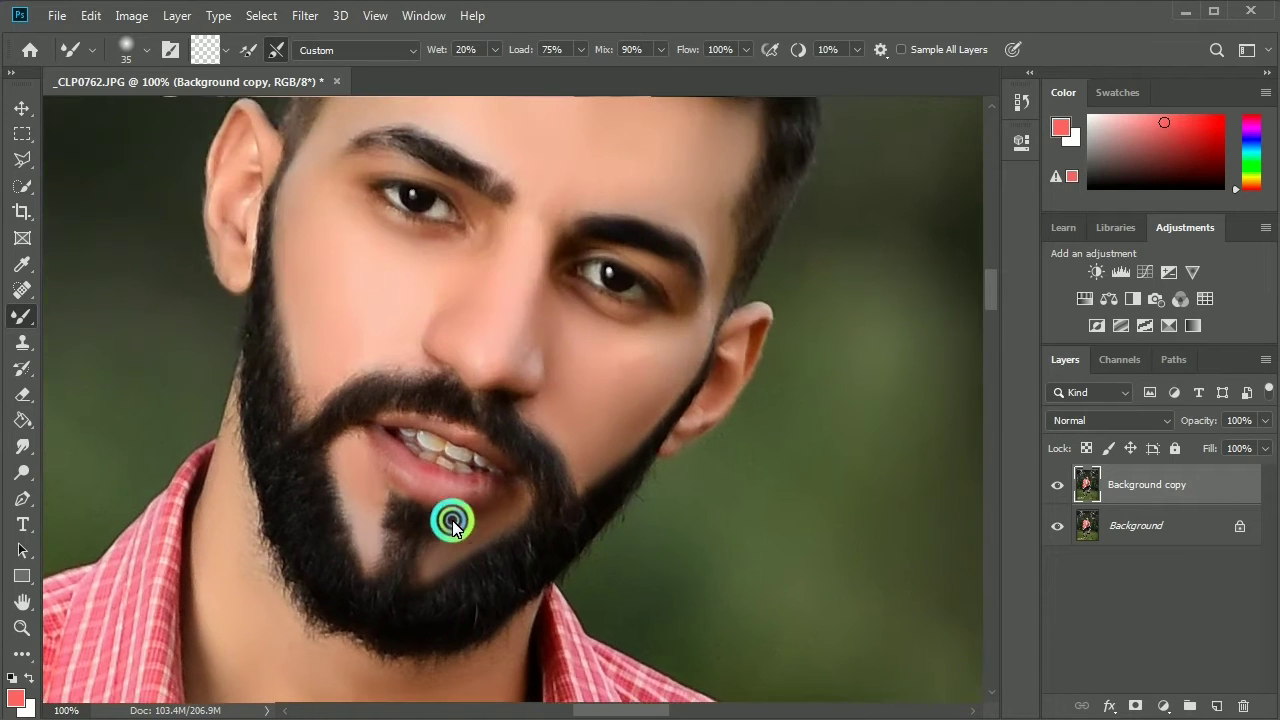
{"action": "left_click", "coordinate": [623, 366]}
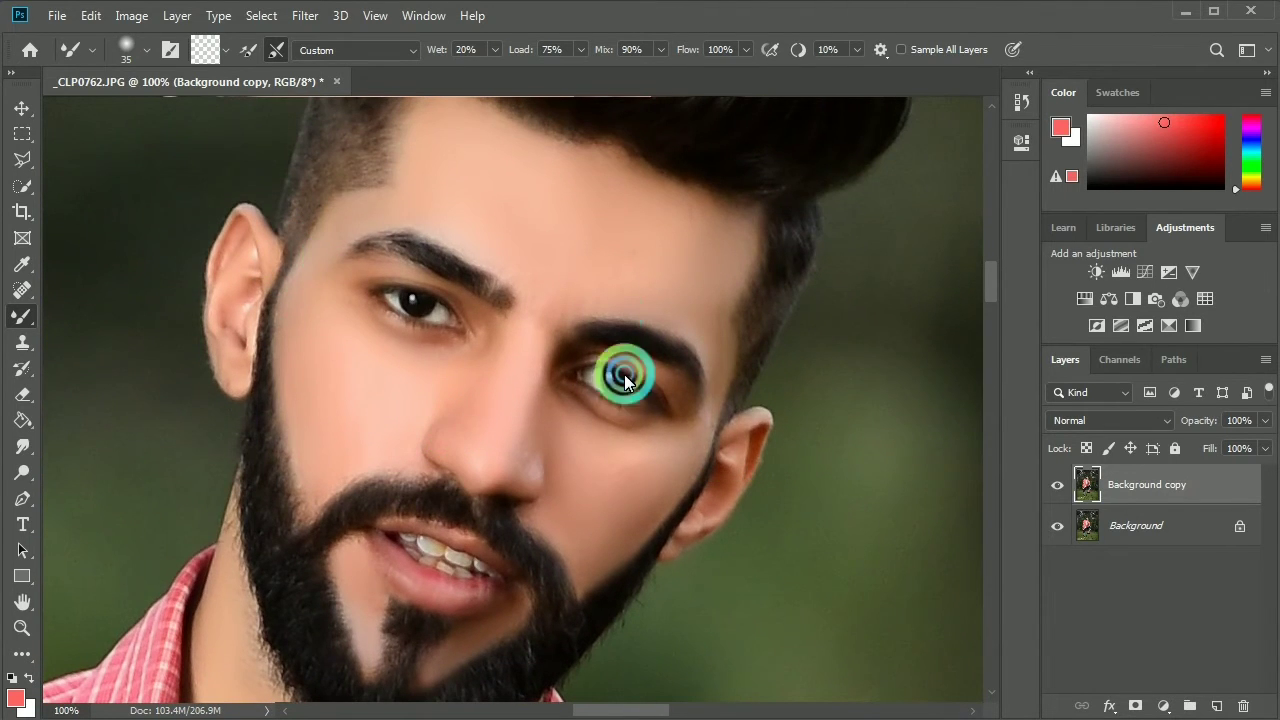
{"action": "left_click", "coordinate": [696, 432]}
{"action": "key", "text": "bracketleft"}
{"action": "left_click", "coordinate": [711, 422]}
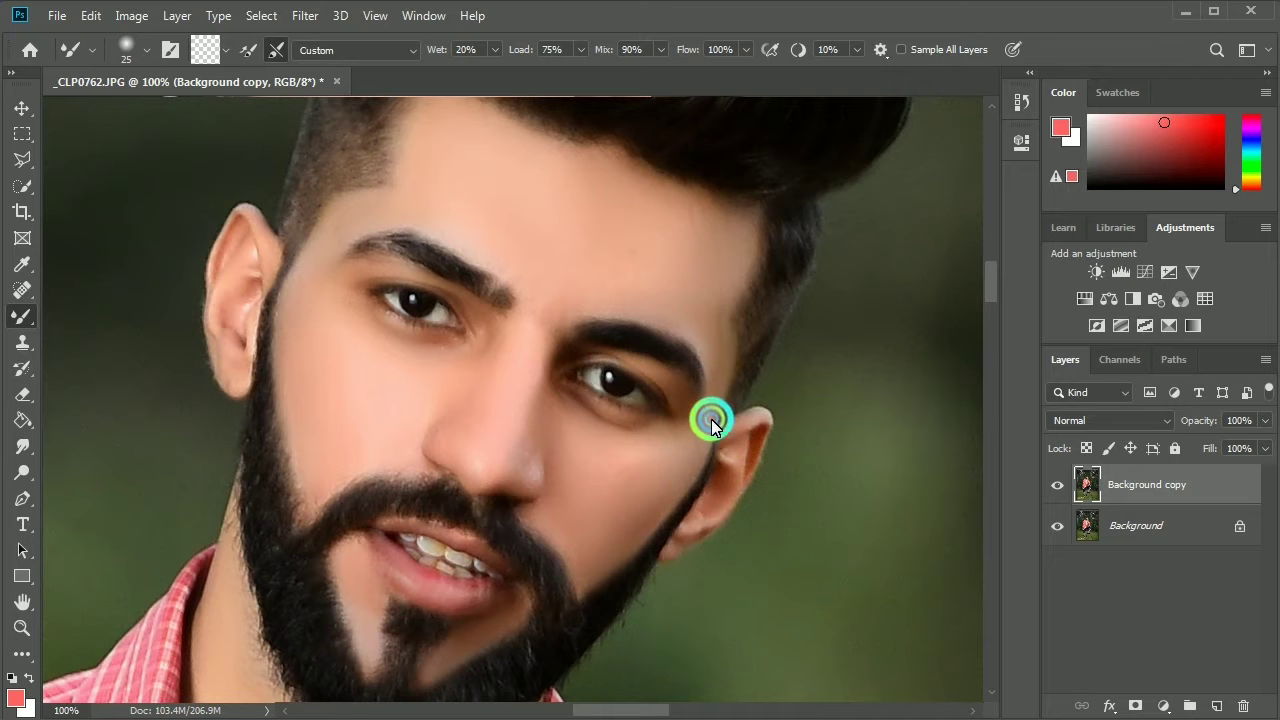
{"action": "left_click", "coordinate": [748, 451]}
{"action": "left_click", "coordinate": [712, 491]}
{"action": "left_click", "coordinate": [693, 531]}
{"action": "left_click", "coordinate": [214, 371]}
{"action": "left_click", "coordinate": [252, 273]}
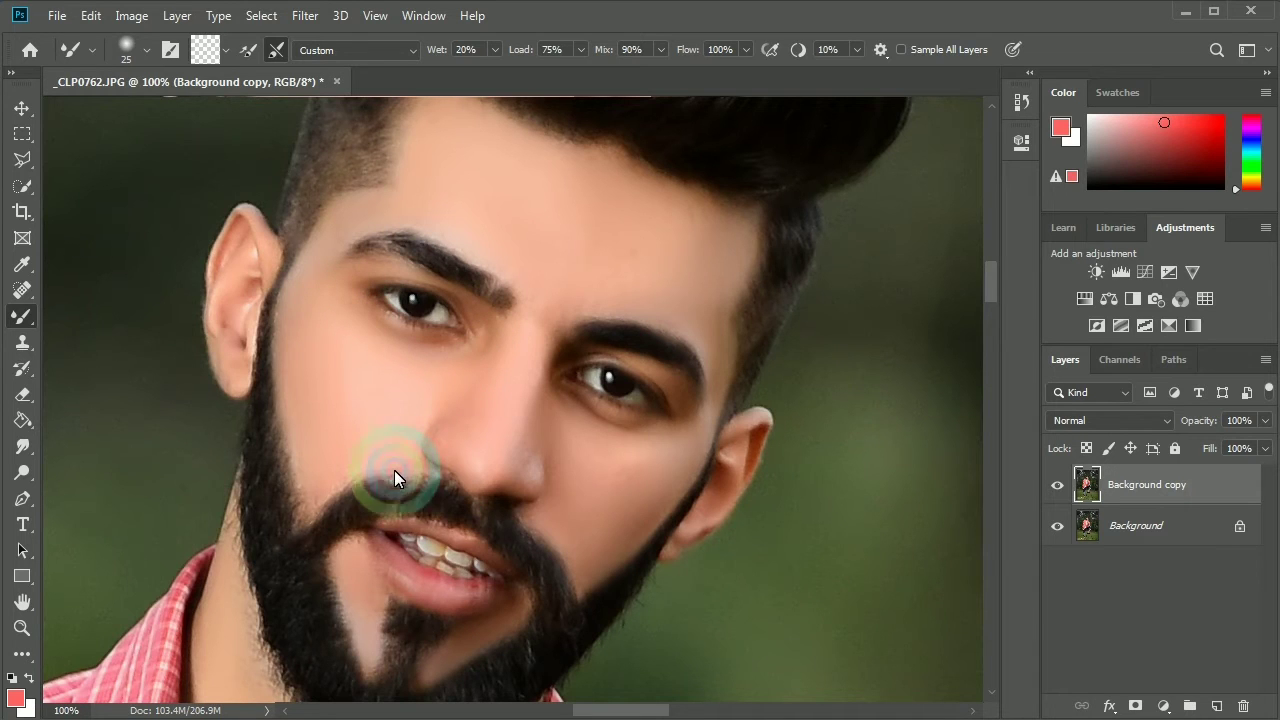
Step: Refine the cheek skin along the beard edge and blend the side of the nose with a slightly larger brush
{"action": "left_click", "coordinate": [314, 477]}
{"action": "left_click", "coordinate": [309, 516]}
{"action": "left_click", "coordinate": [310, 495]}
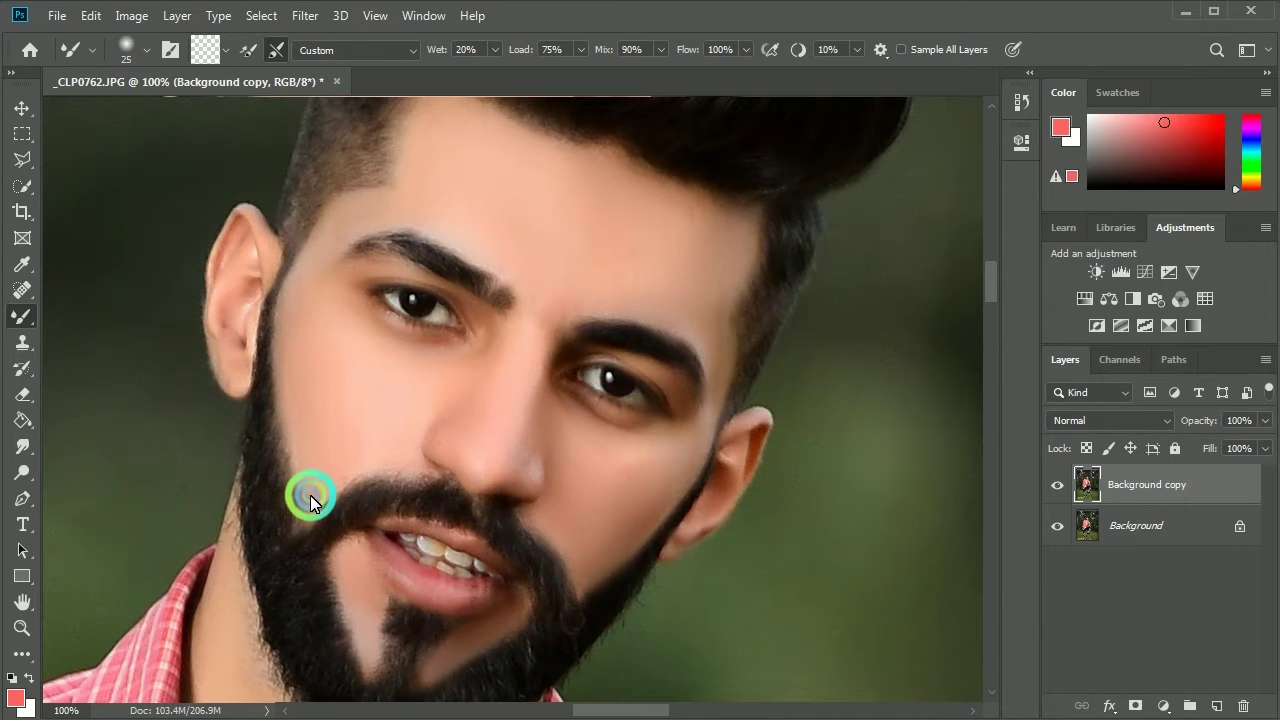
{"action": "left_click", "coordinate": [536, 474]}
{"action": "left_click", "coordinate": [532, 462]}
{"action": "key", "text": "bracketright"}
{"action": "key", "text": "bracketright"}
{"action": "mouse_move", "coordinate": [529, 423]}
{"action": "left_mouse_down"}
{"action": "mouse_move", "coordinate": [534, 378]}
{"action": "mouse_move", "coordinate": [538, 473]}
{"action": "mouse_move", "coordinate": [529, 462]}
{"action": "mouse_move", "coordinate": [519, 476]}
{"action": "mouse_move", "coordinate": [538, 449]}
{"action": "mouse_move", "coordinate": [539, 406]}
{"action": "mouse_move", "coordinate": [604, 441]}
{"action": "mouse_move", "coordinate": [702, 457]}
{"action": "mouse_move", "coordinate": [750, 441]}
{"action": "mouse_move", "coordinate": [715, 503]}
{"action": "mouse_move", "coordinate": [363, 567]}
{"action": "mouse_move", "coordinate": [452, 466]}
{"action": "left_mouse_up"}
Step: Smooth the skin of the hanging arm and the back of its hand with the Mixer Brush at size 150
{"action": "scroll", "coordinate": [431, 464], "scroll_direction": "down", "scroll_amount": 2}
{"action": "left_click_drag", "start_coordinate": [534, 566], "coordinate": [650, 420]}
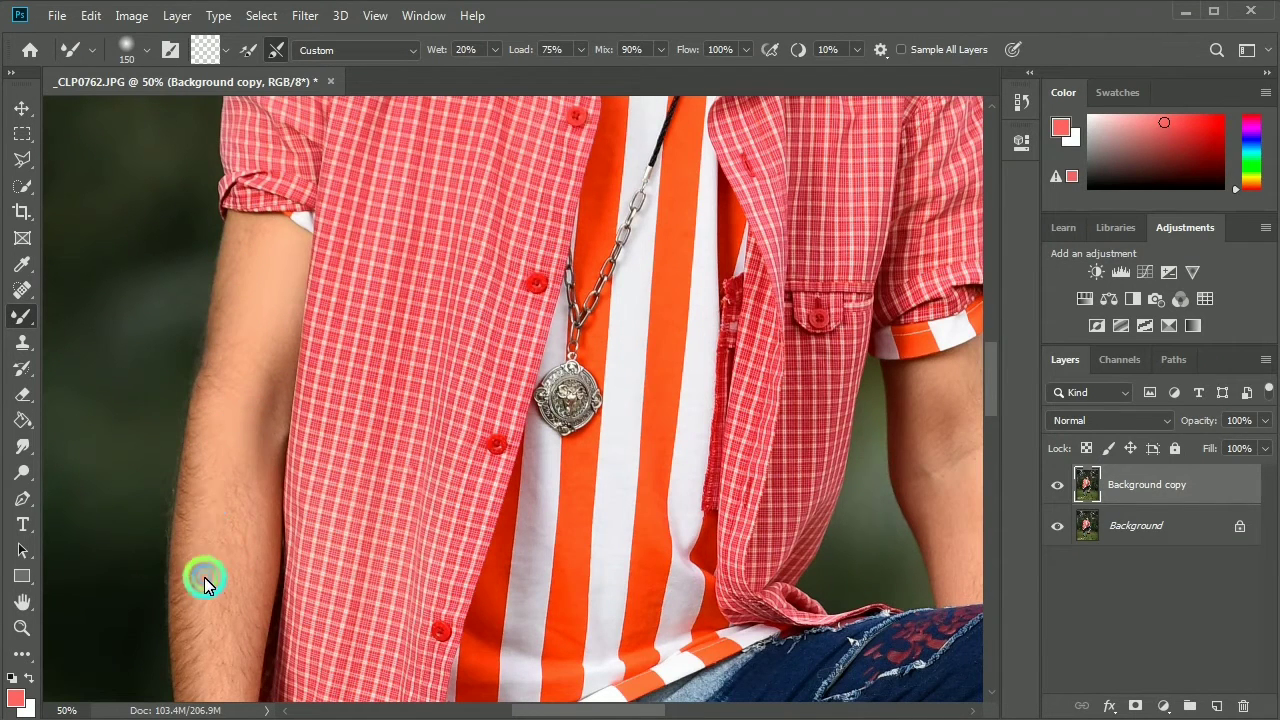
{"action": "scroll", "coordinate": [228, 470], "scroll_direction": "down", "scroll_amount": 5}
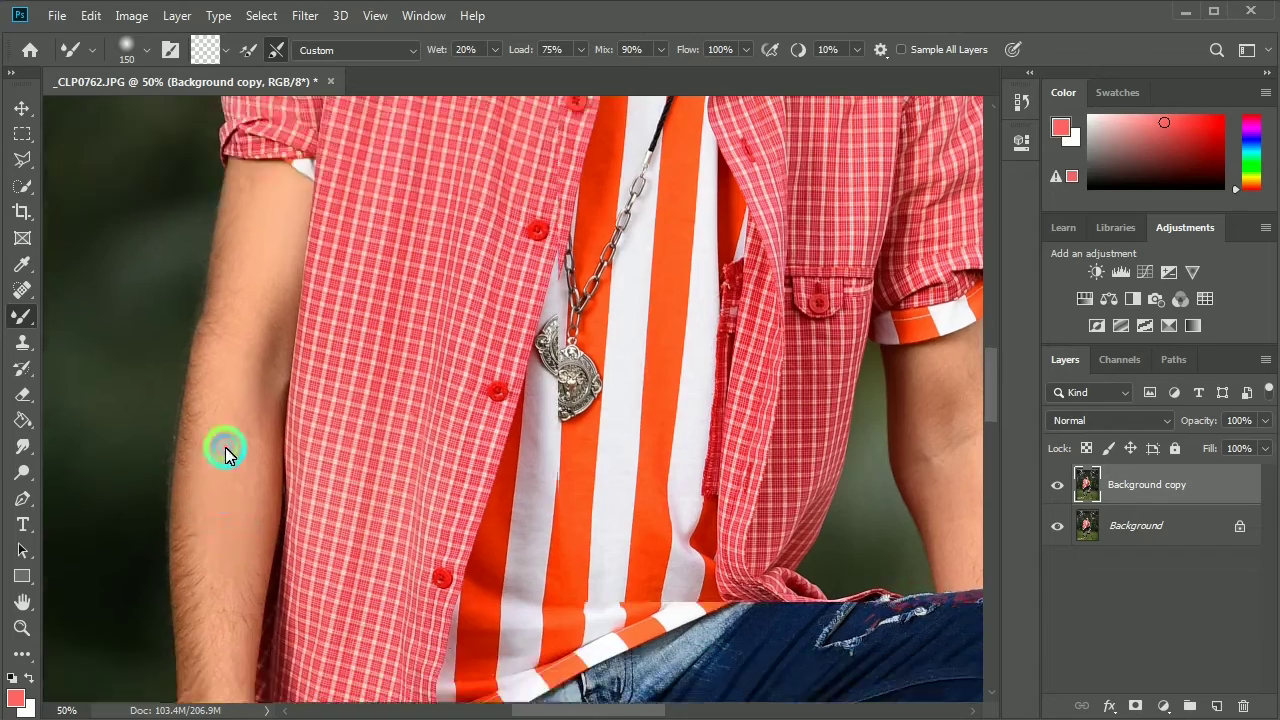
{"action": "left_click_drag", "start_coordinate": [232, 593], "coordinate": [263, 411]}
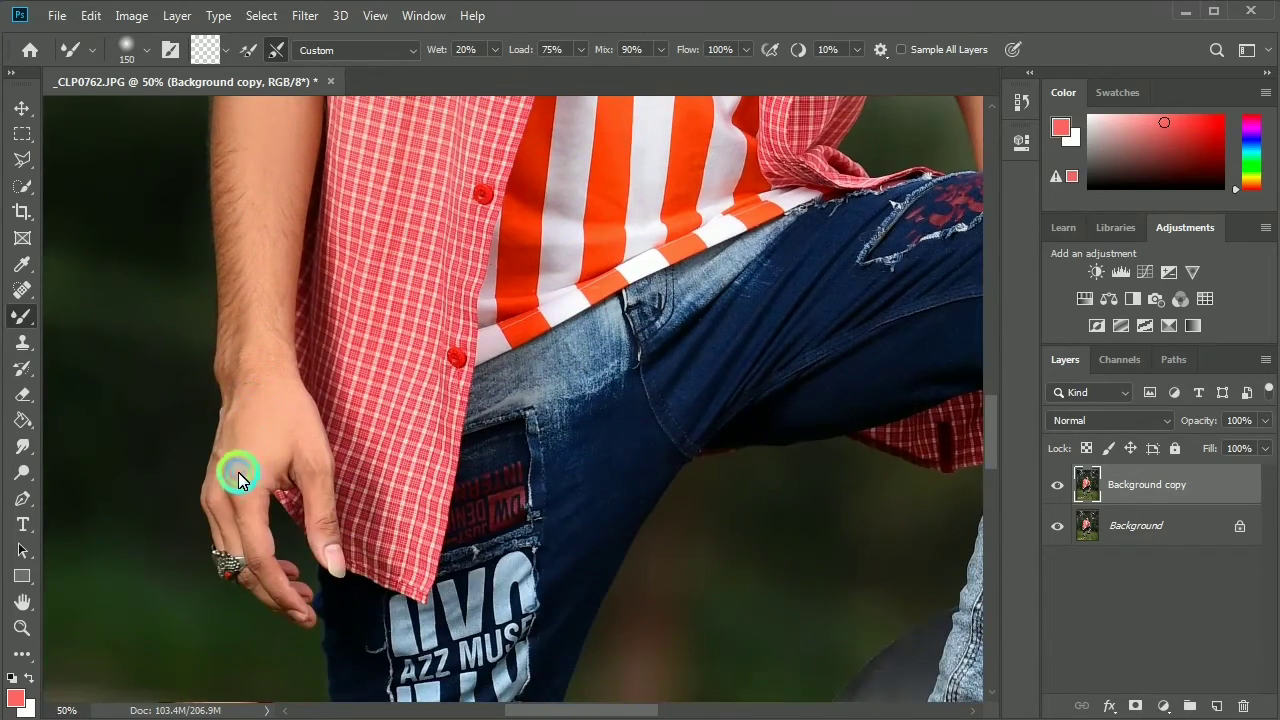
Step: Examine the arms, hands, legs and background across the whole photo for skin that still needs smoothing
{"action": "scroll", "coordinate": [275, 242], "scroll_direction": "up", "scroll_amount": 3}
{"action": "scroll", "coordinate": [275, 242], "scroll_direction": "right", "scroll_amount": 5}
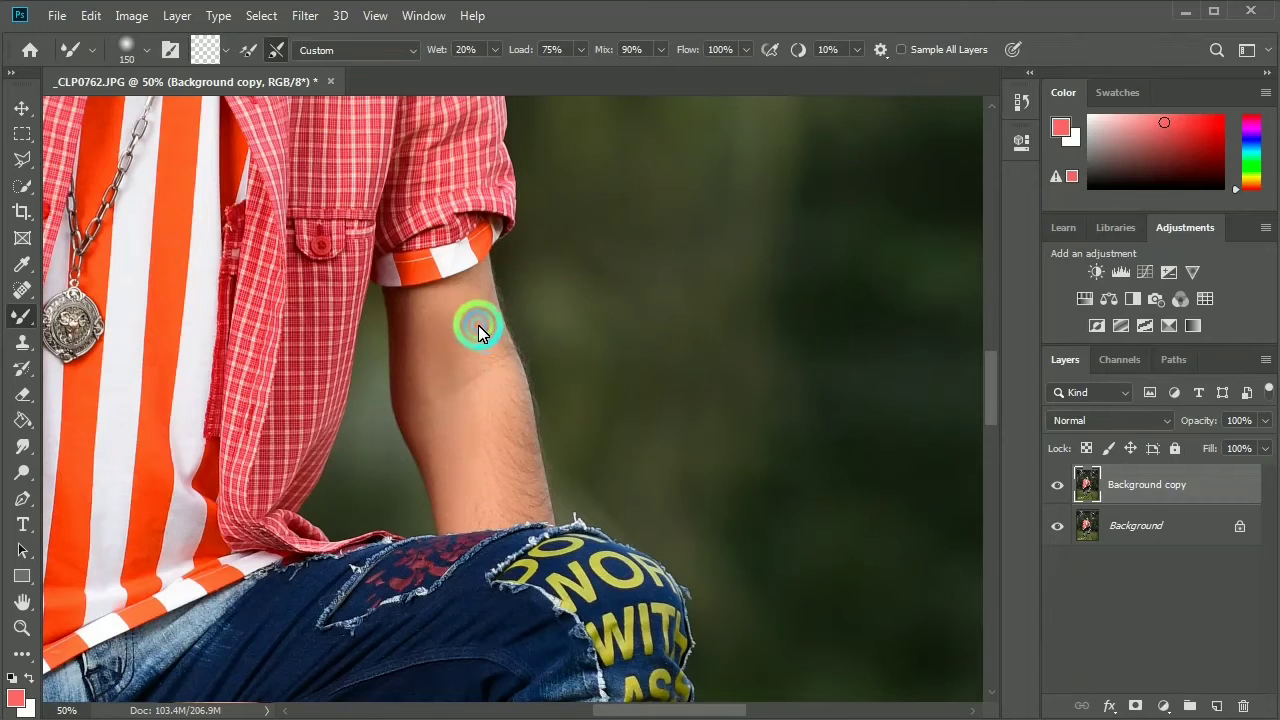
{"action": "scroll", "coordinate": [257, 480], "scroll_direction": "down", "scroll_amount": 14}
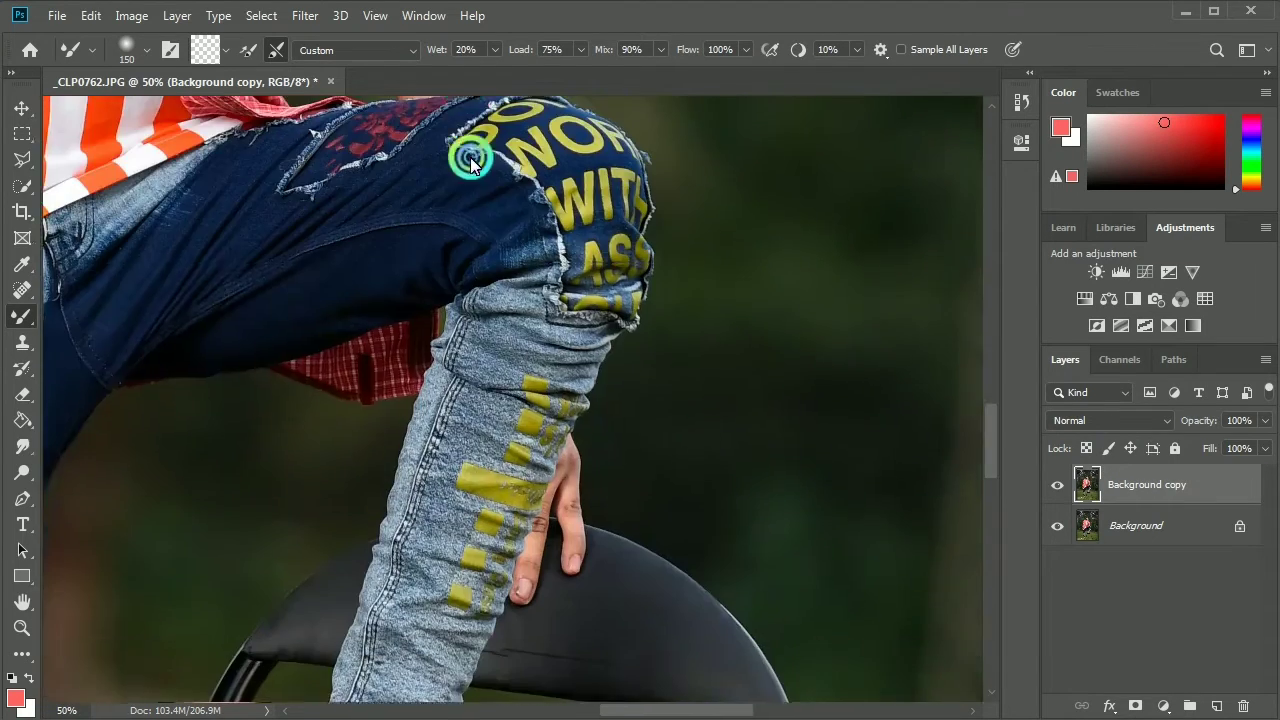
{"action": "scroll", "coordinate": [469, 157], "scroll_direction": "left", "scroll_amount": 5}
{"action": "scroll", "coordinate": [326, 482], "scroll_direction": "down", "scroll_amount": 10}
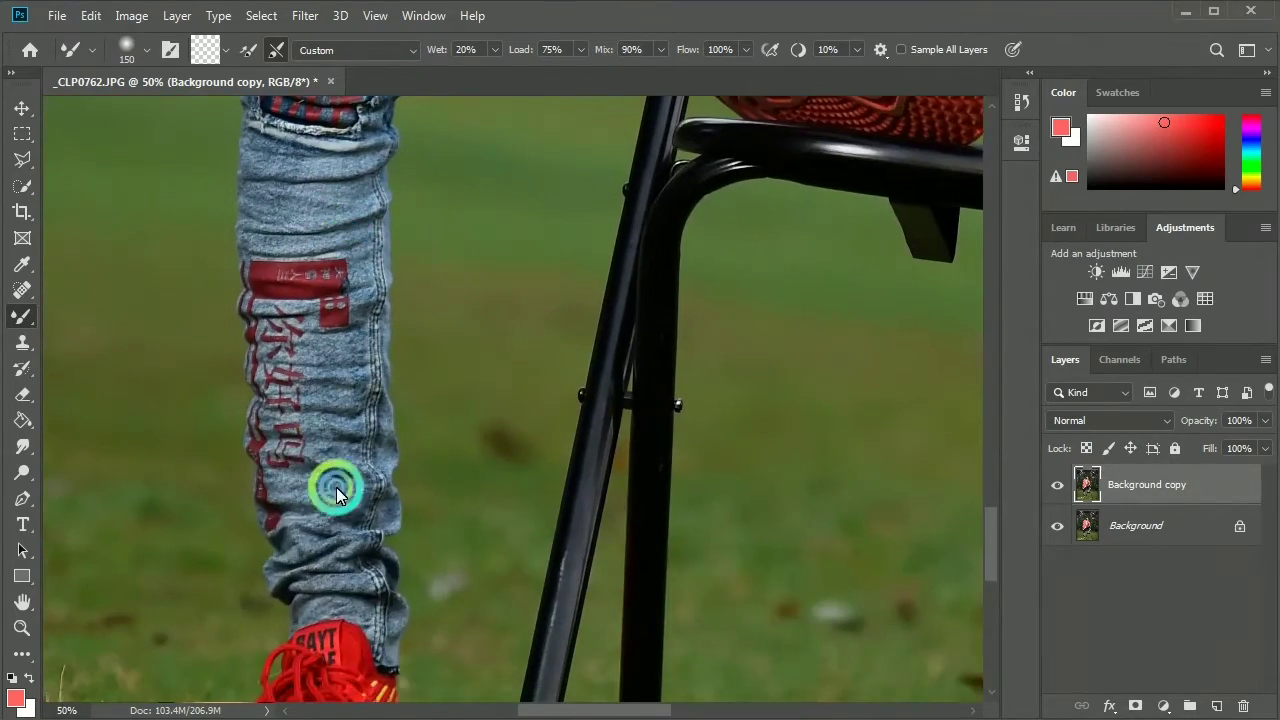
{"action": "scroll", "coordinate": [385, 402], "scroll_direction": "down", "scroll_amount": 4}
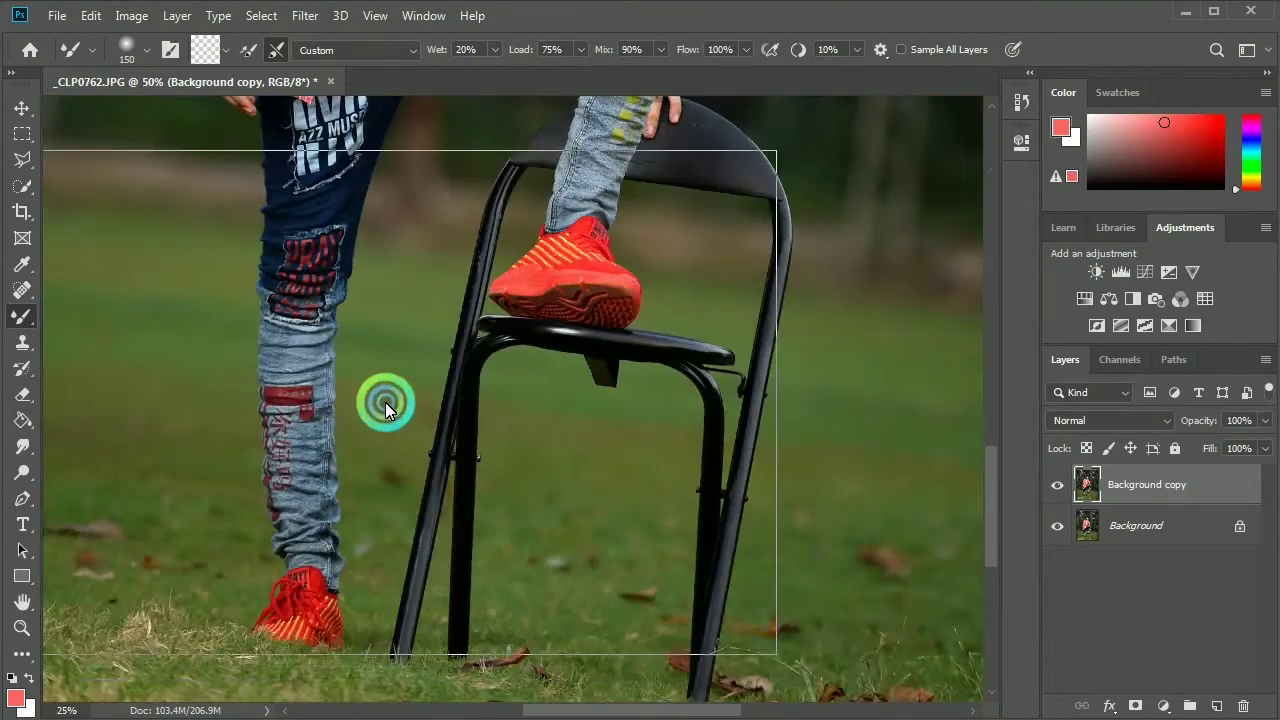
{"action": "scroll", "coordinate": [460, 418], "scroll_direction": "up", "scroll_amount": 1}
{"action": "scroll", "coordinate": [460, 418], "scroll_direction": "up", "scroll_amount": 2}
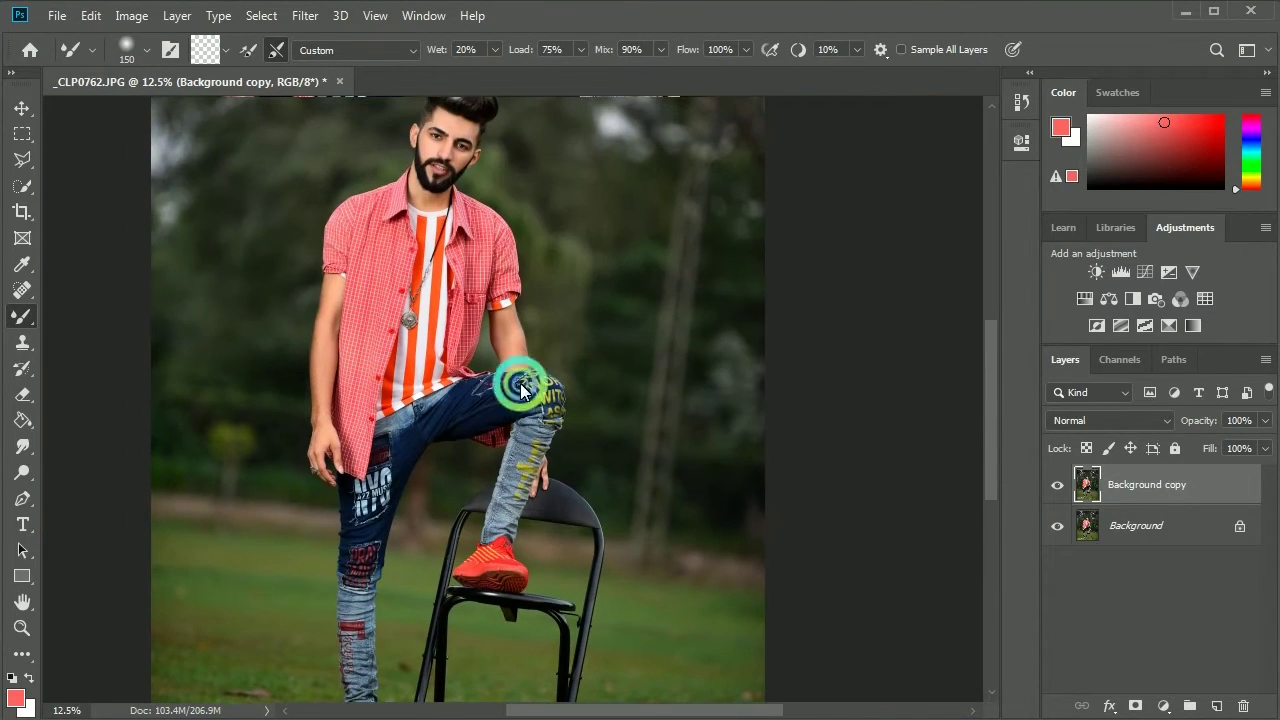
Step: Compare the photo with and without the retouched Background copy layer, first in overall view and then close on the face
{"action": "left_click", "coordinate": [1058, 485]}
{"action": "left_click", "coordinate": [1062, 485]}
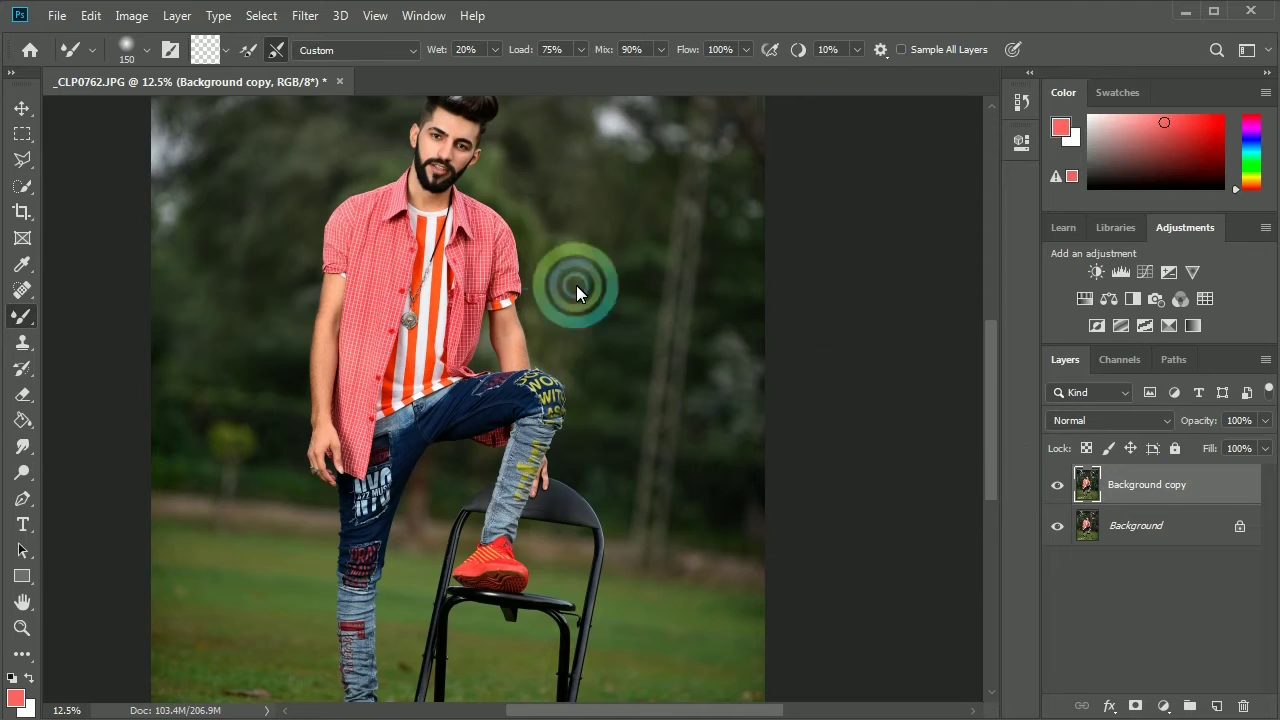
{"action": "scroll", "coordinate": [466, 149], "scroll_direction": "up", "scroll_amount": 2}
{"action": "scroll", "coordinate": [466, 151], "scroll_direction": "up", "scroll_amount": 2}
{"action": "scroll", "coordinate": [371, 186], "scroll_direction": "up", "scroll_amount": 3}
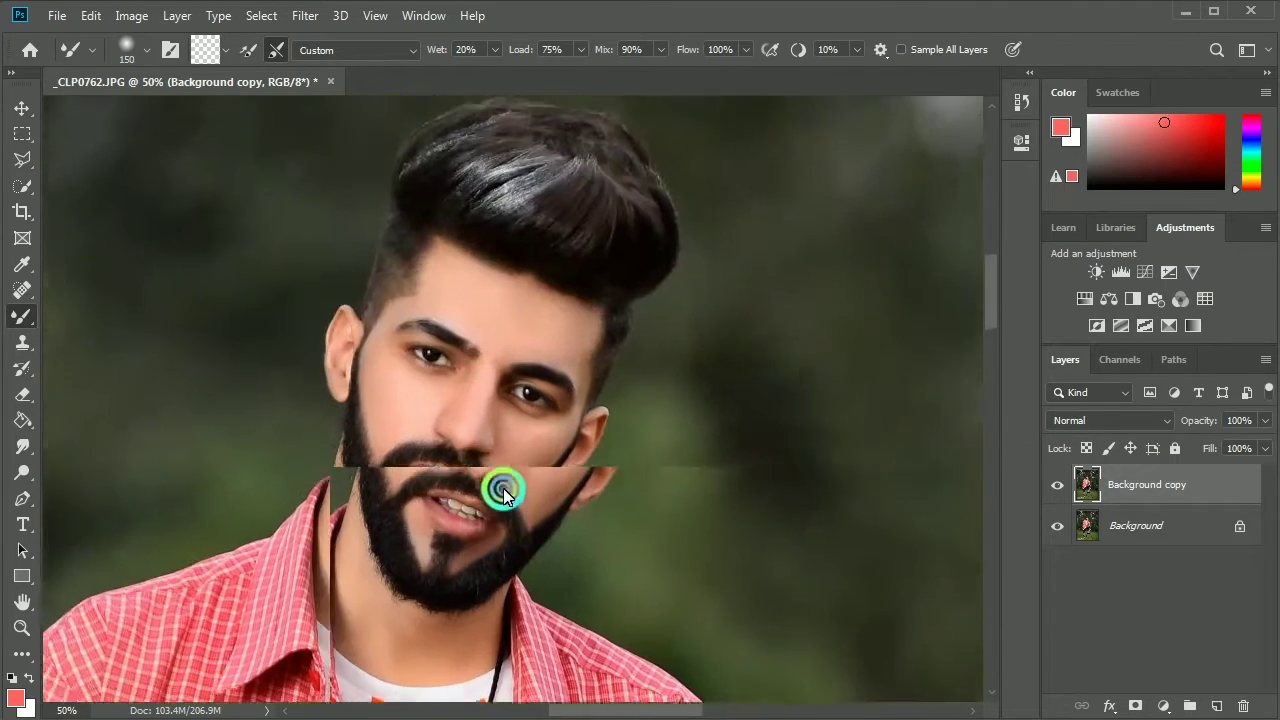
{"action": "left_click", "coordinate": [1057, 487]}
{"action": "left_click", "coordinate": [1057, 487]}
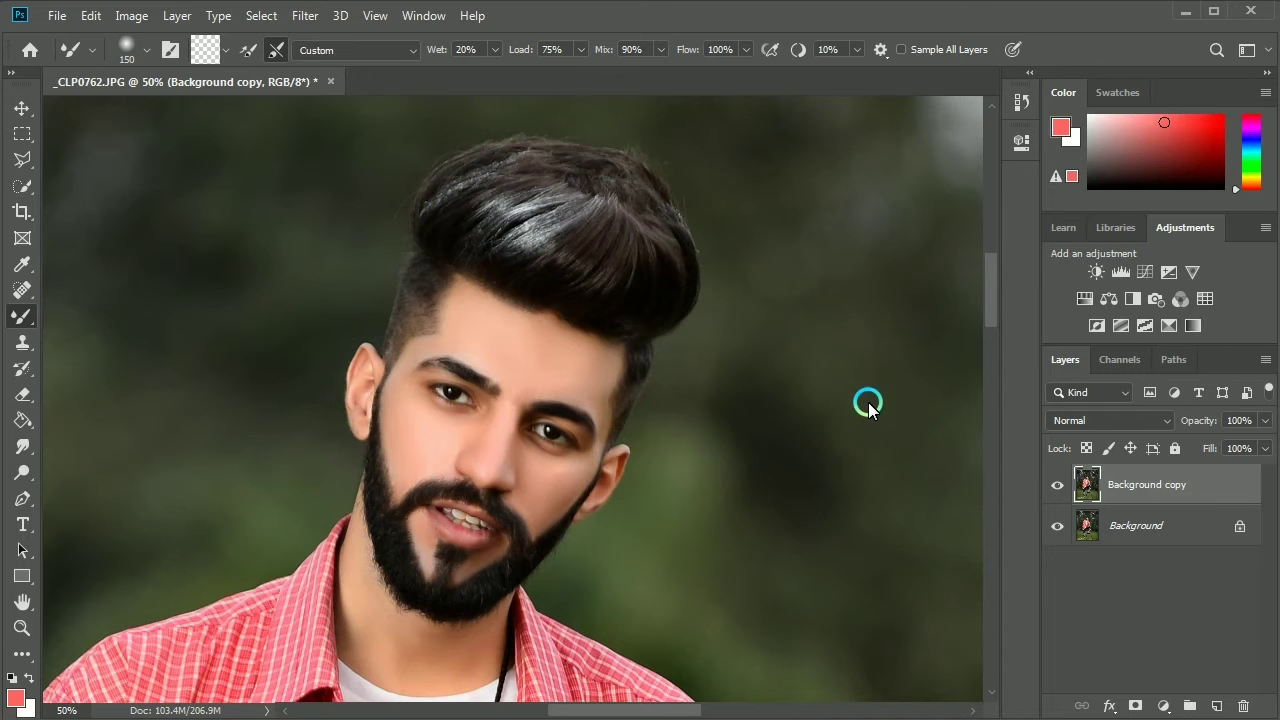
Step: Open the Liquify filter and push the hair outward on the side above the lit strands with a brush of size 250
{"action": "key", "text": "bracketright"}
{"action": "key", "text": "bracketright"}
{"action": "key", "text": "bracketright"}
{"action": "key", "text": "bracketright"}
{"action": "key", "text": "bracketright"}
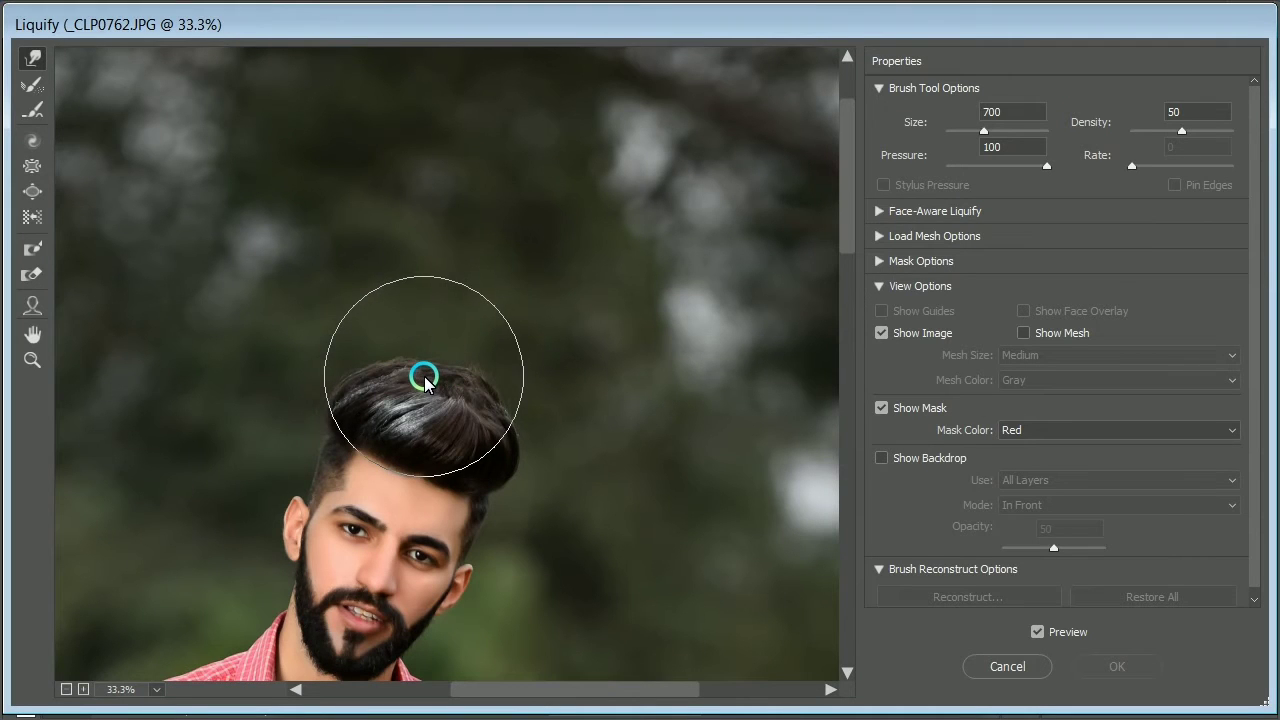
{"action": "key", "text": "bracketright"}
{"action": "key", "text": "bracketleft"}
{"action": "key", "text": "bracketleft"}
{"action": "key", "text": "bracketleft"}
{"action": "key", "text": "bracketleft"}
{"action": "key", "text": "bracketleft"}
{"action": "key", "text": "bracketleft"}
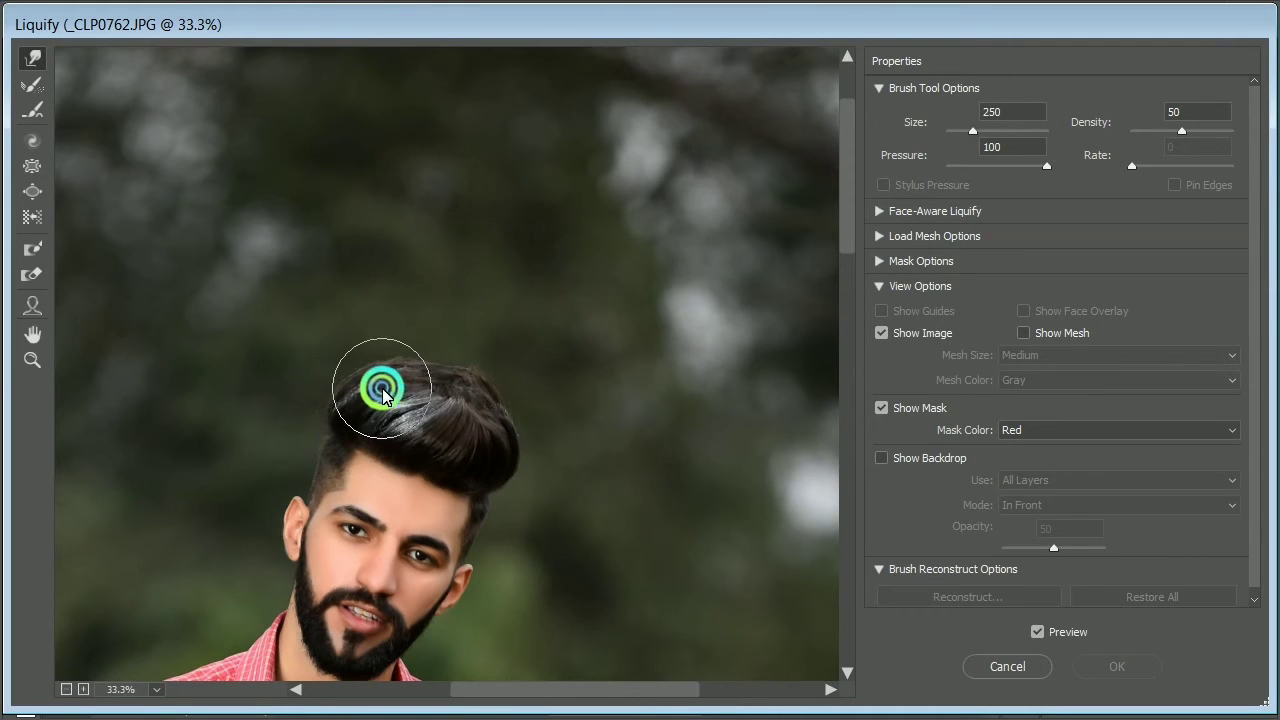
{"action": "left_click_drag", "start_coordinate": [385, 395], "coordinate": [351, 371]}
Step: Enlarge the Liquify brush to size 600 and push the crown of the hair up and outward for more volume
{"action": "key", "text": "bracketright"}
{"action": "key", "text": "bracketright"}
{"action": "key", "text": "bracketright"}
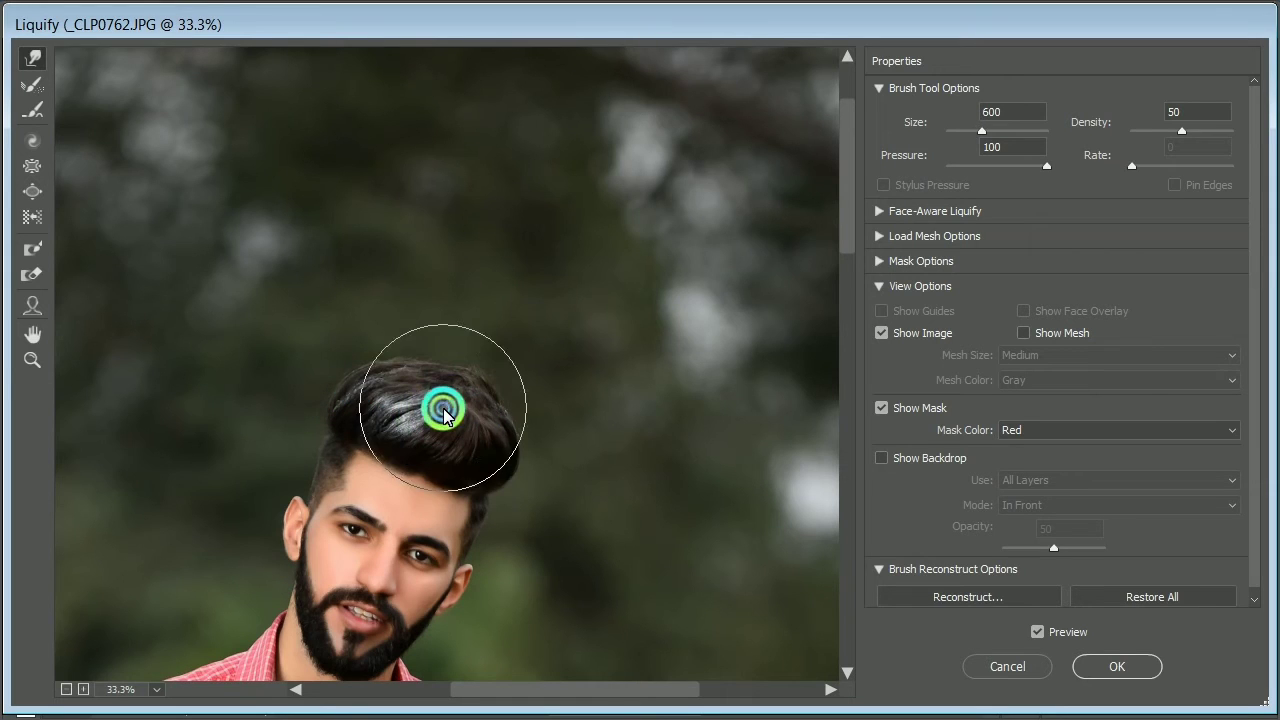
{"action": "mouse_move", "coordinate": [445, 412]}
{"action": "left_mouse_down"}
{"action": "mouse_move", "coordinate": [349, 374]}
{"action": "mouse_move", "coordinate": [467, 393]}
{"action": "mouse_move", "coordinate": [520, 440]}
{"action": "mouse_move", "coordinate": [469, 370]}
{"action": "mouse_move", "coordinate": [363, 360]}
{"action": "mouse_move", "coordinate": [451, 374]}
{"action": "mouse_move", "coordinate": [467, 396]}
{"action": "mouse_move", "coordinate": [523, 377]}
{"action": "mouse_move", "coordinate": [491, 371]}
{"action": "left_mouse_up"}
Step: Reduce the Liquify brush to size 250 and refine the shape of the front and lower edge of the hair
{"action": "key", "text": "bracketleft"}
{"action": "key", "text": "bracketleft"}
{"action": "key", "text": "bracketleft"}
{"action": "key", "text": "bracketleft"}
{"action": "key", "text": "bracketleft"}
{"action": "key", "text": "bracketleft"}
{"action": "key", "text": "bracketleft"}
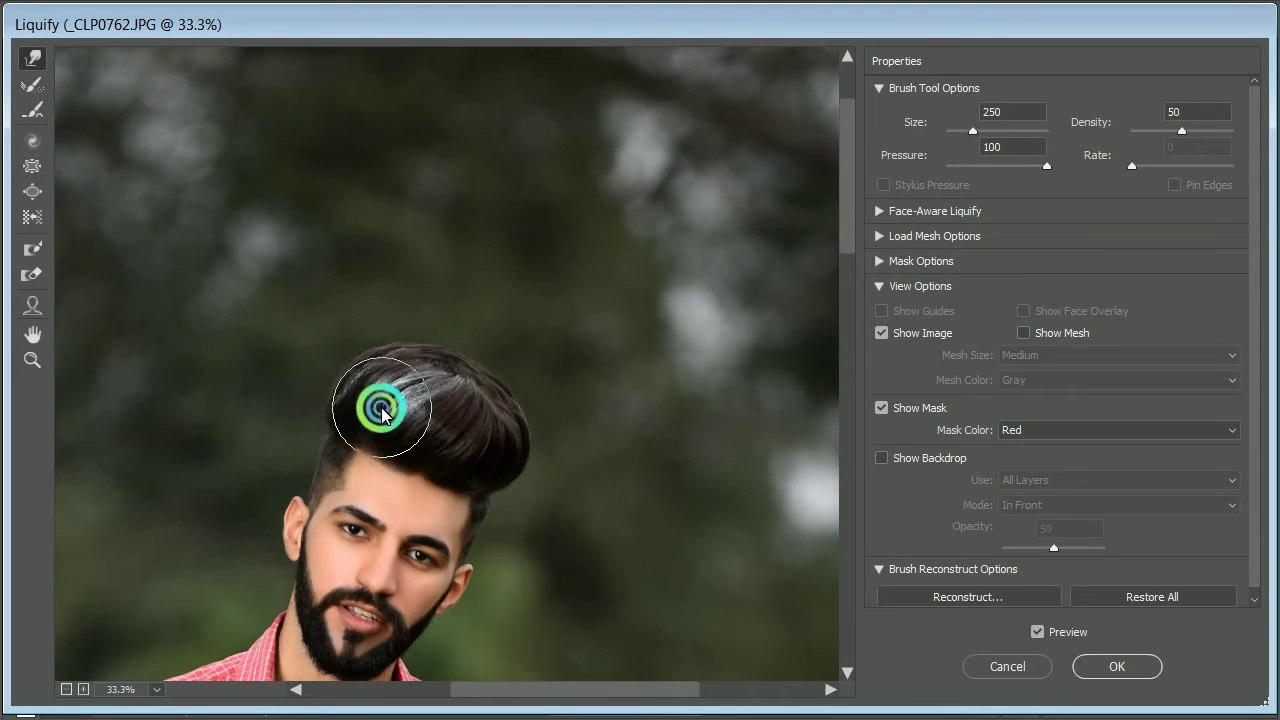
{"action": "mouse_move", "coordinate": [382, 414]}
{"action": "left_mouse_down"}
{"action": "mouse_move", "coordinate": [340, 398]}
{"action": "mouse_move", "coordinate": [429, 391]}
{"action": "mouse_move", "coordinate": [474, 452]}
{"action": "left_mouse_up"}
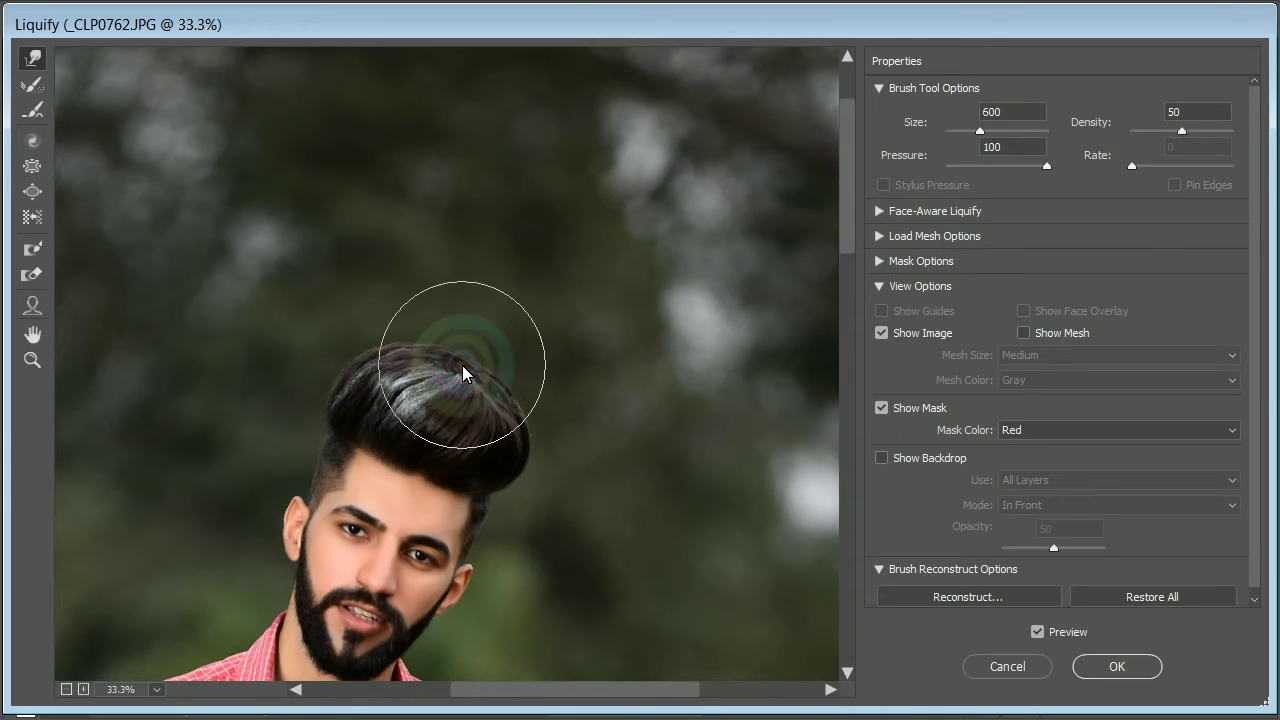
Step: Expand the top and side of the hair with a Liquify brush of size 600 to 700, and apply the filter
{"action": "mouse_move", "coordinate": [458, 380]}
{"action": "left_mouse_down"}
{"action": "mouse_move", "coordinate": [429, 349]}
{"action": "mouse_move", "coordinate": [380, 349]}
{"action": "mouse_move", "coordinate": [434, 354]}
{"action": "mouse_move", "coordinate": [527, 399]}
{"action": "mouse_move", "coordinate": [468, 343]}
{"action": "mouse_move", "coordinate": [419, 340]}
{"action": "mouse_move", "coordinate": [382, 368]}
{"action": "mouse_move", "coordinate": [367, 360]}
{"action": "mouse_move", "coordinate": [380, 399]}
{"action": "mouse_move", "coordinate": [455, 352]}
{"action": "mouse_move", "coordinate": [562, 426]}
{"action": "mouse_move", "coordinate": [320, 386]}
{"action": "mouse_move", "coordinate": [350, 329]}
{"action": "mouse_move", "coordinate": [429, 295]}
{"action": "mouse_move", "coordinate": [493, 304]}
{"action": "mouse_move", "coordinate": [532, 315]}
{"action": "mouse_move", "coordinate": [609, 431]}
{"action": "left_mouse_up"}
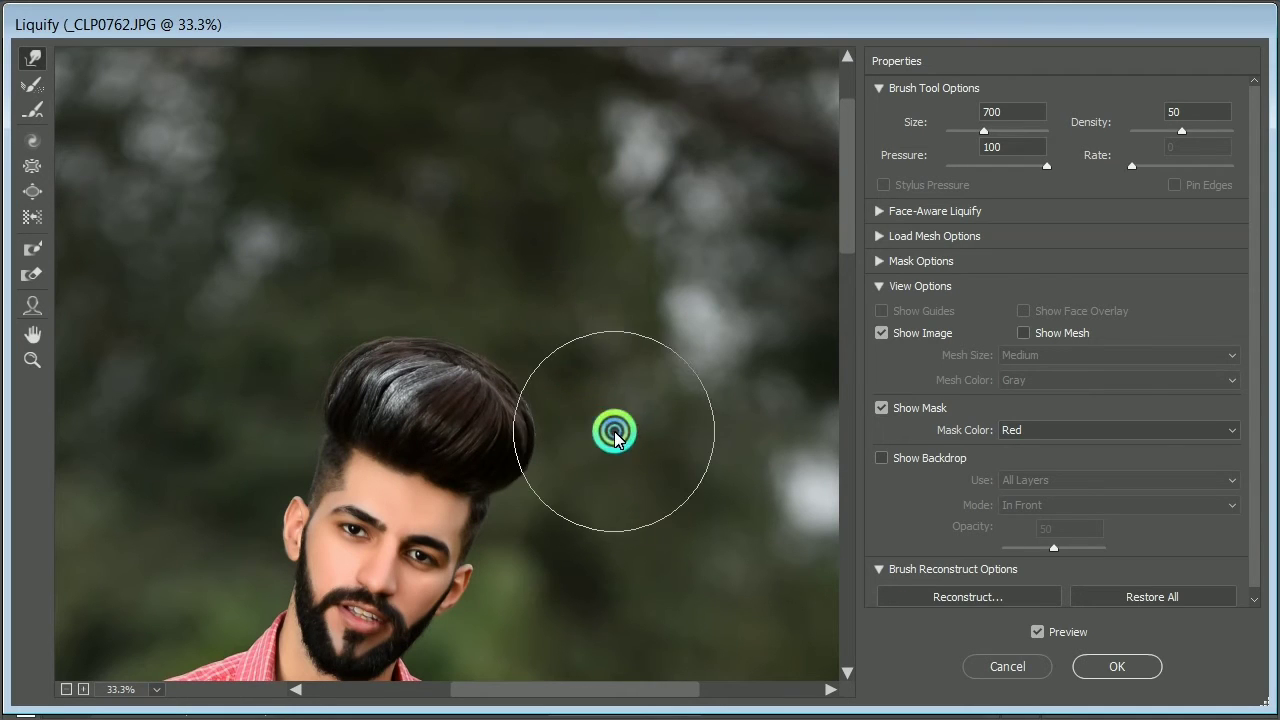
{"action": "left_click", "coordinate": [1140, 668]}
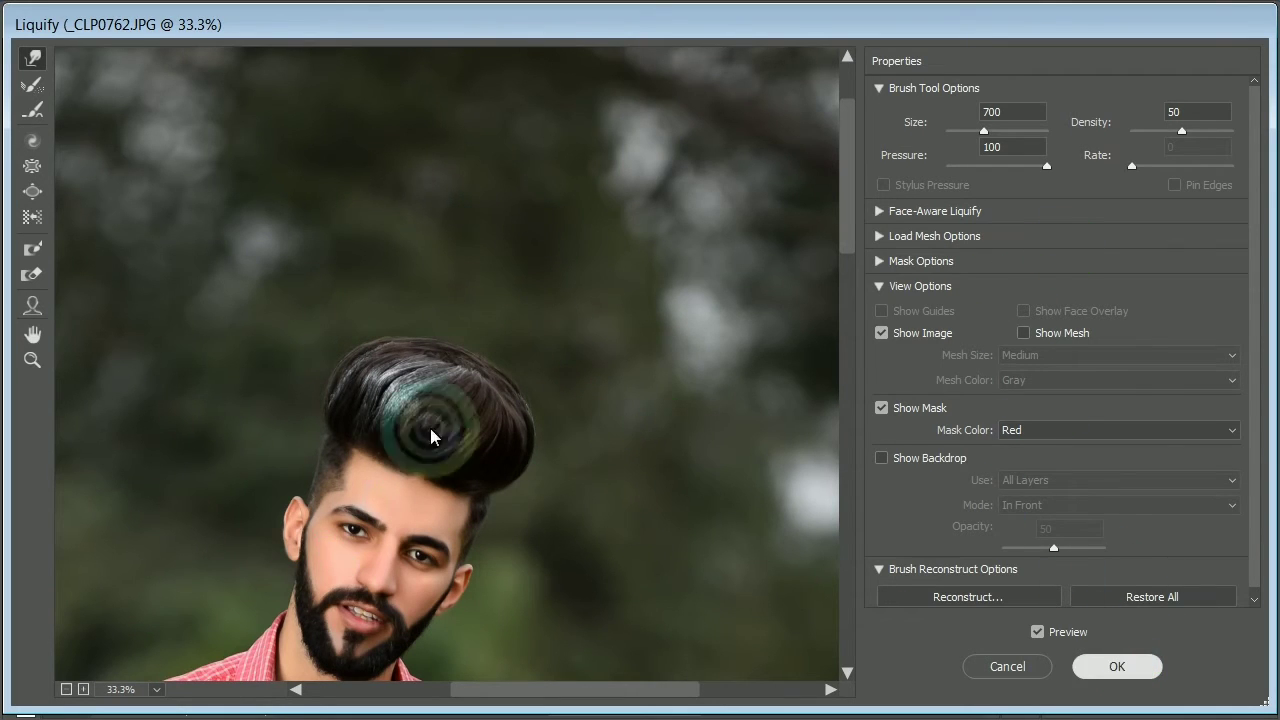
{"action": "key", "text": "Return"}
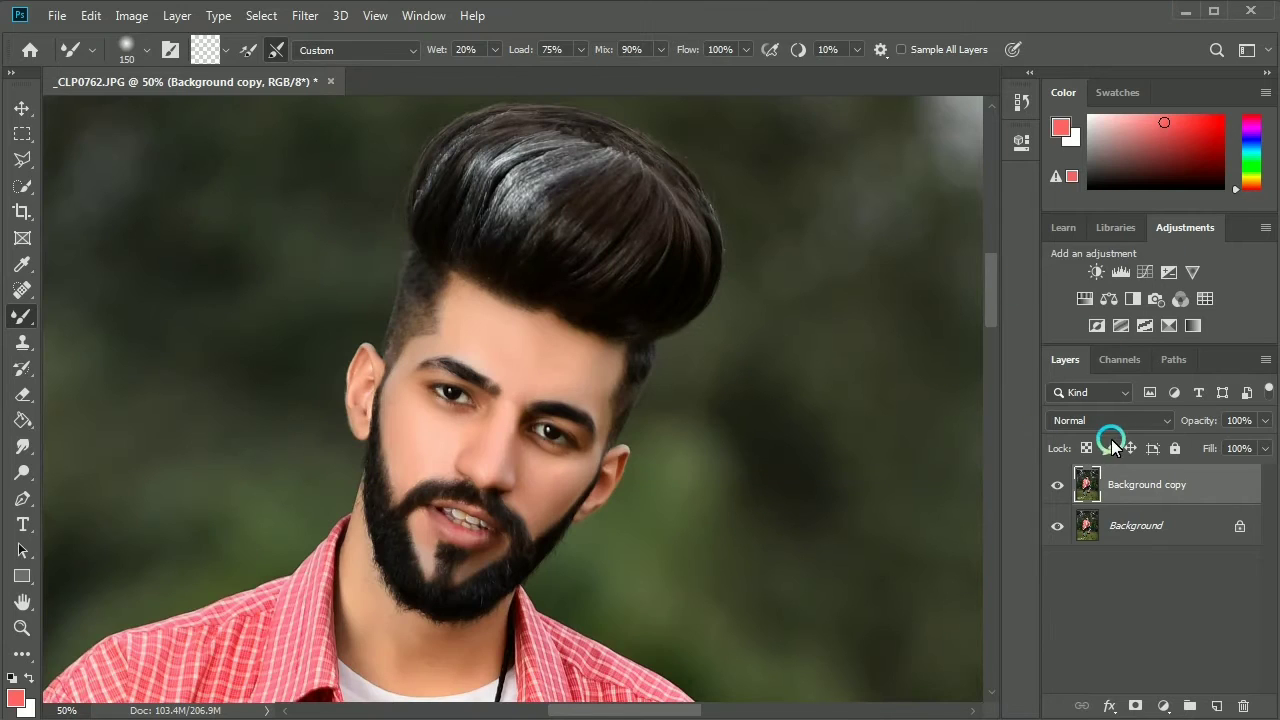
Step: Compare the reshaped hair with the original by toggling the Background copy layer, and review the full photo
{"action": "left_click", "coordinate": [1060, 483]}
{"action": "left_click", "coordinate": [1057, 486]}
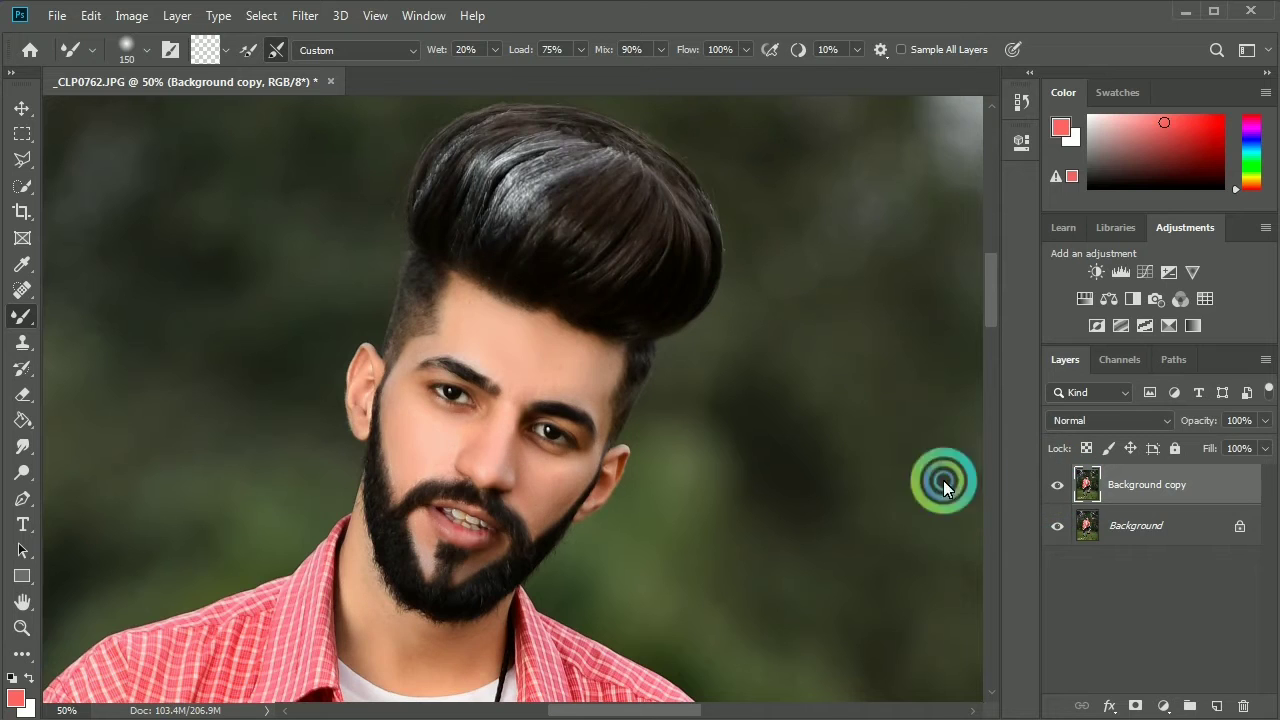
{"action": "scroll", "coordinate": [484, 398], "scroll_direction": "down", "scroll_amount": 3}
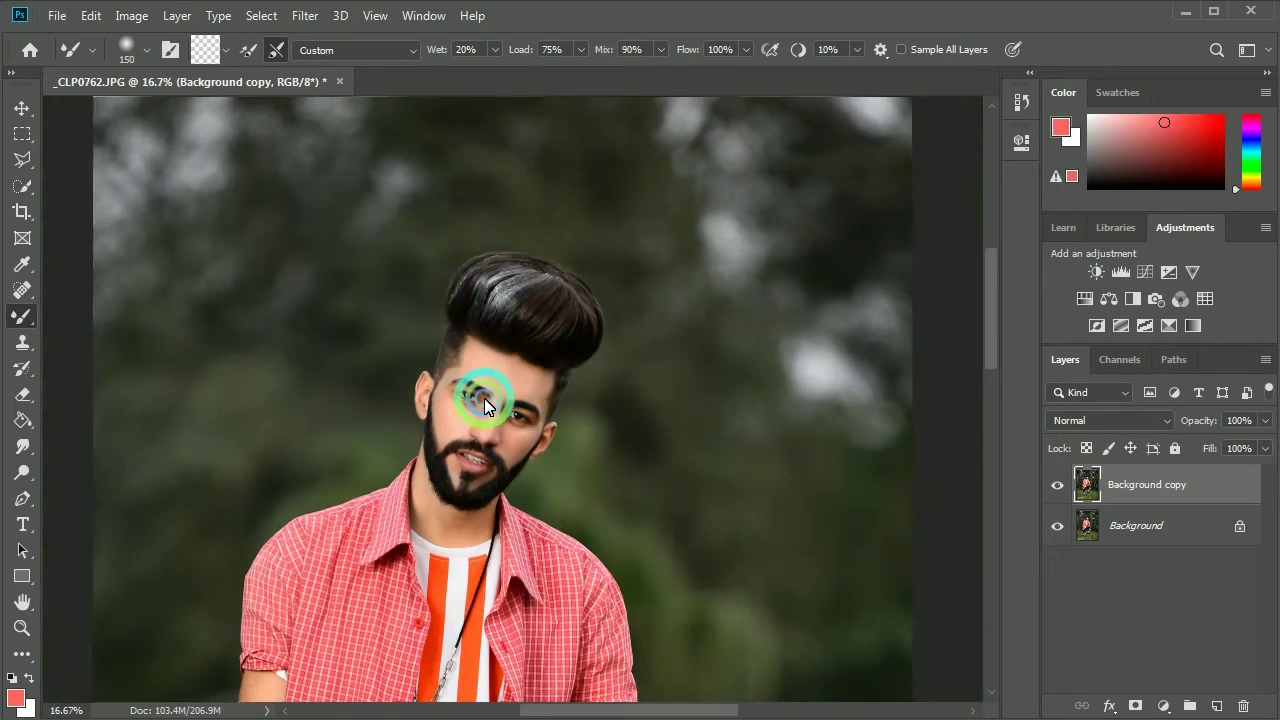
{"action": "scroll", "coordinate": [540, 492], "scroll_direction": "down", "scroll_amount": 2}
{"action": "scroll", "coordinate": [529, 309], "scroll_direction": "down", "scroll_amount": 1}
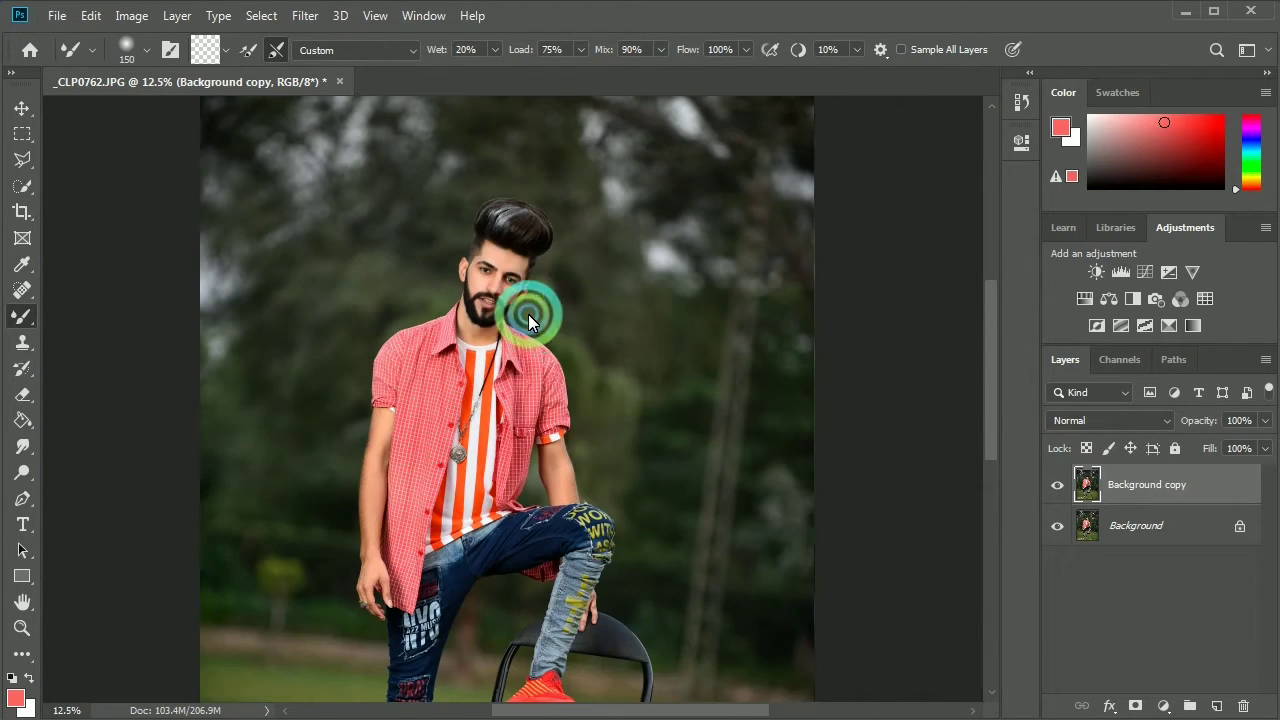
{"action": "scroll", "coordinate": [526, 358], "scroll_direction": "down", "scroll_amount": 1}
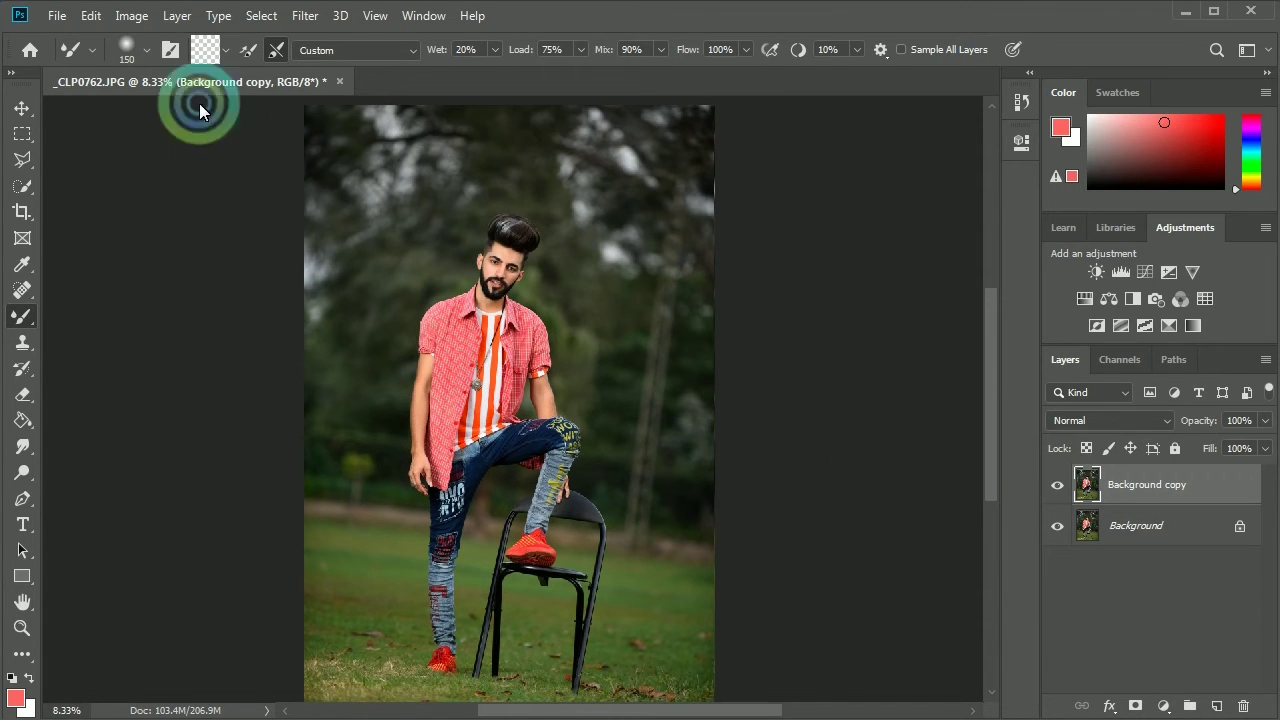
Step: Open the Background copy layer in the Exposure X5 filter
{"action": "left_click", "coordinate": [303, 16]}
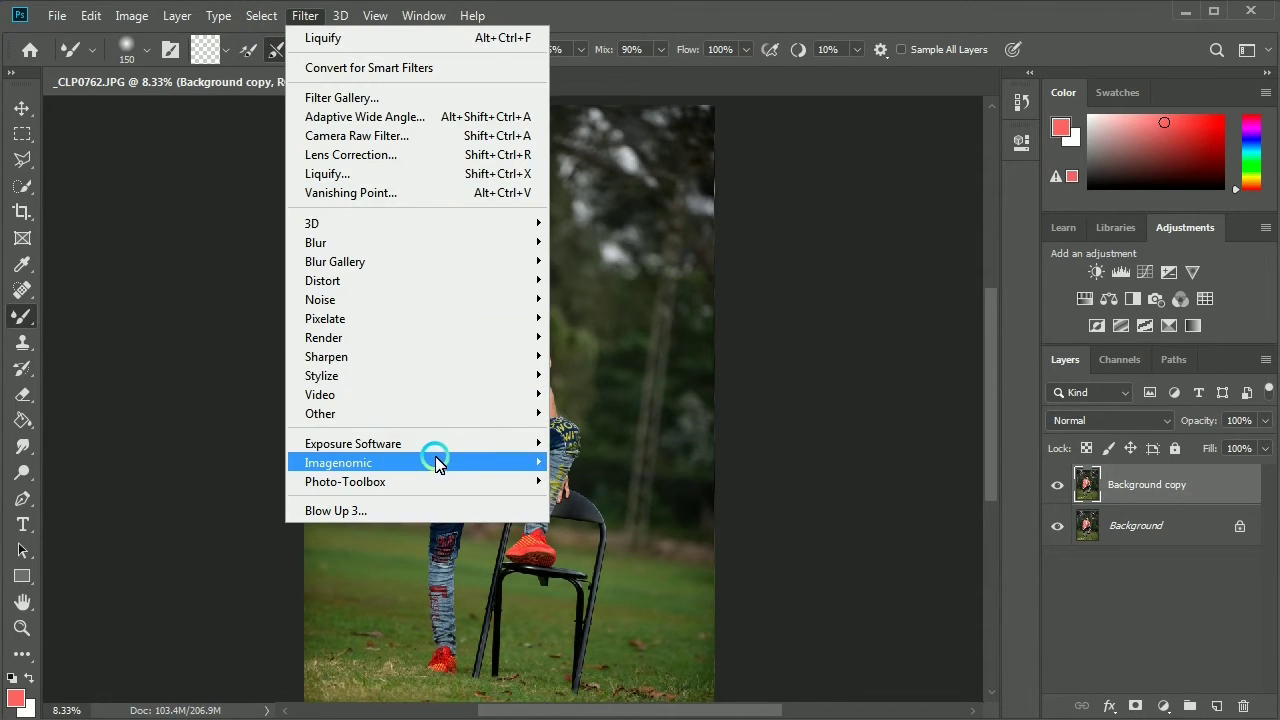
{"action": "mouse_move", "coordinate": [444, 466]}
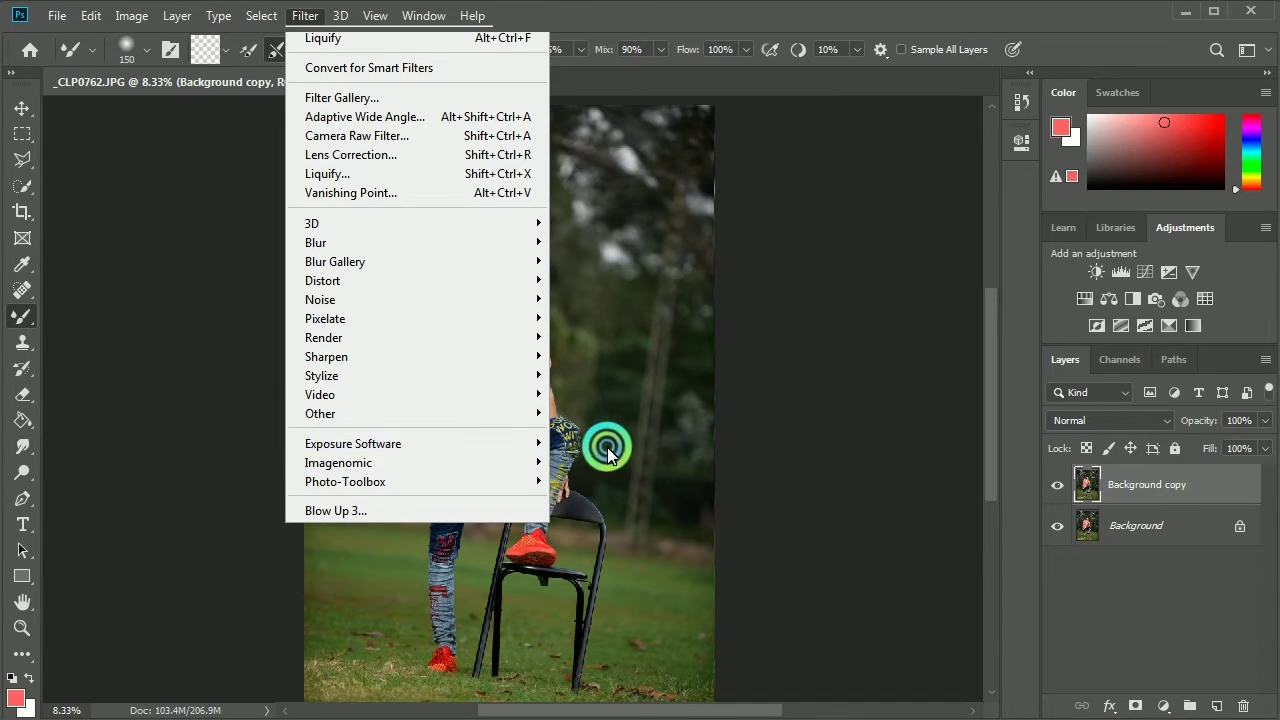
{"action": "left_click", "coordinate": [607, 447]}
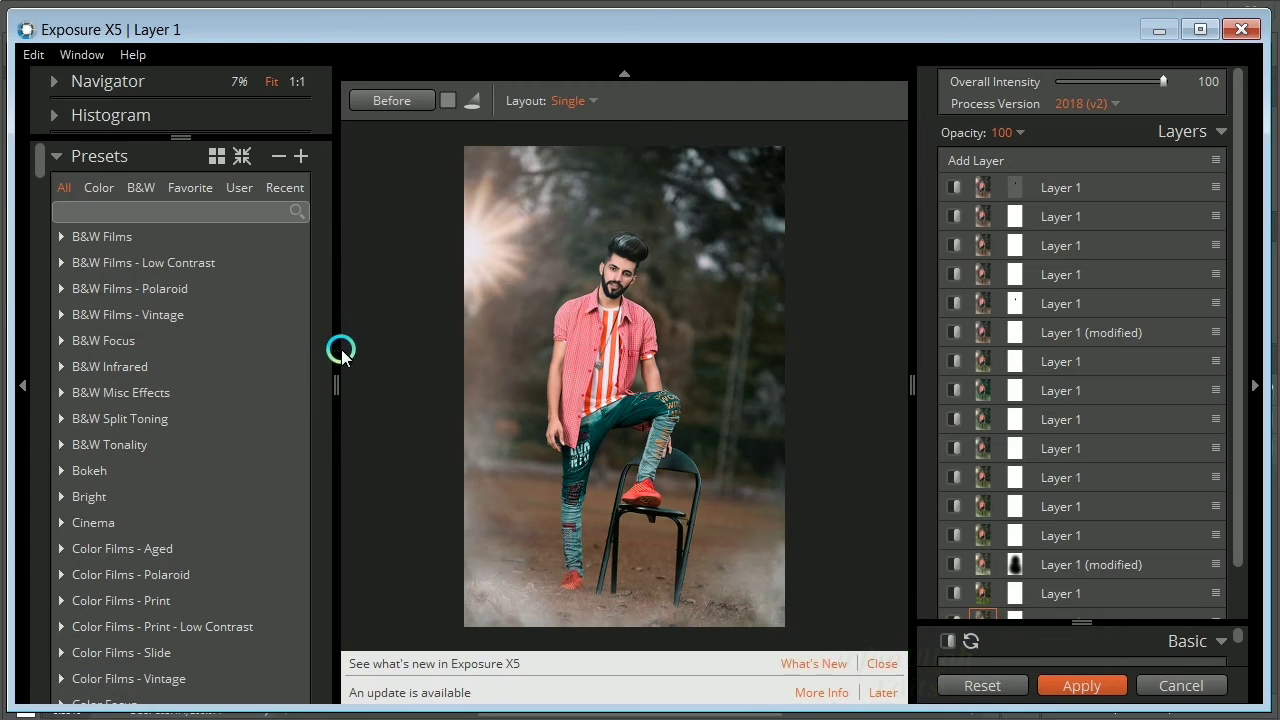
Step: Try the 5 pose, black, blck brnd and blckkkk looks from My Presets on the photo, and reset the adjustments
{"action": "scroll", "coordinate": [230, 520], "scroll_direction": "down", "scroll_amount": 5}
{"action": "left_click", "coordinate": [143, 420]}
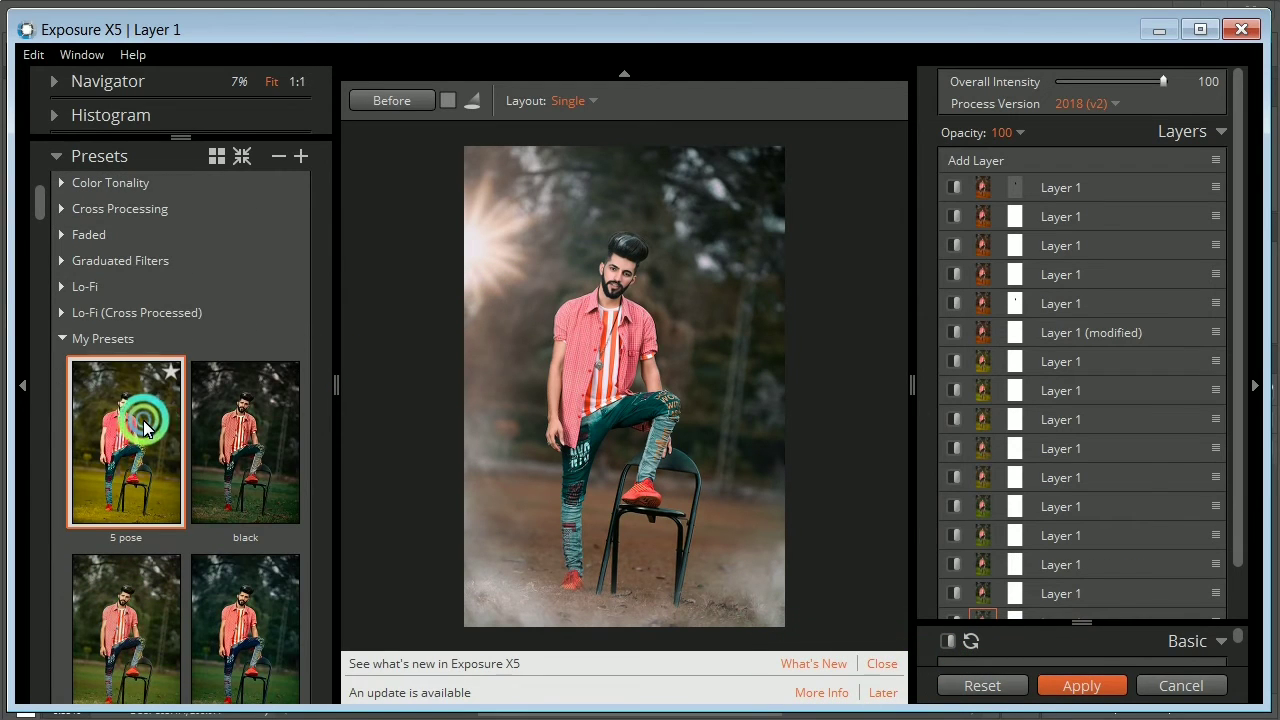
{"action": "left_click", "coordinate": [249, 428]}
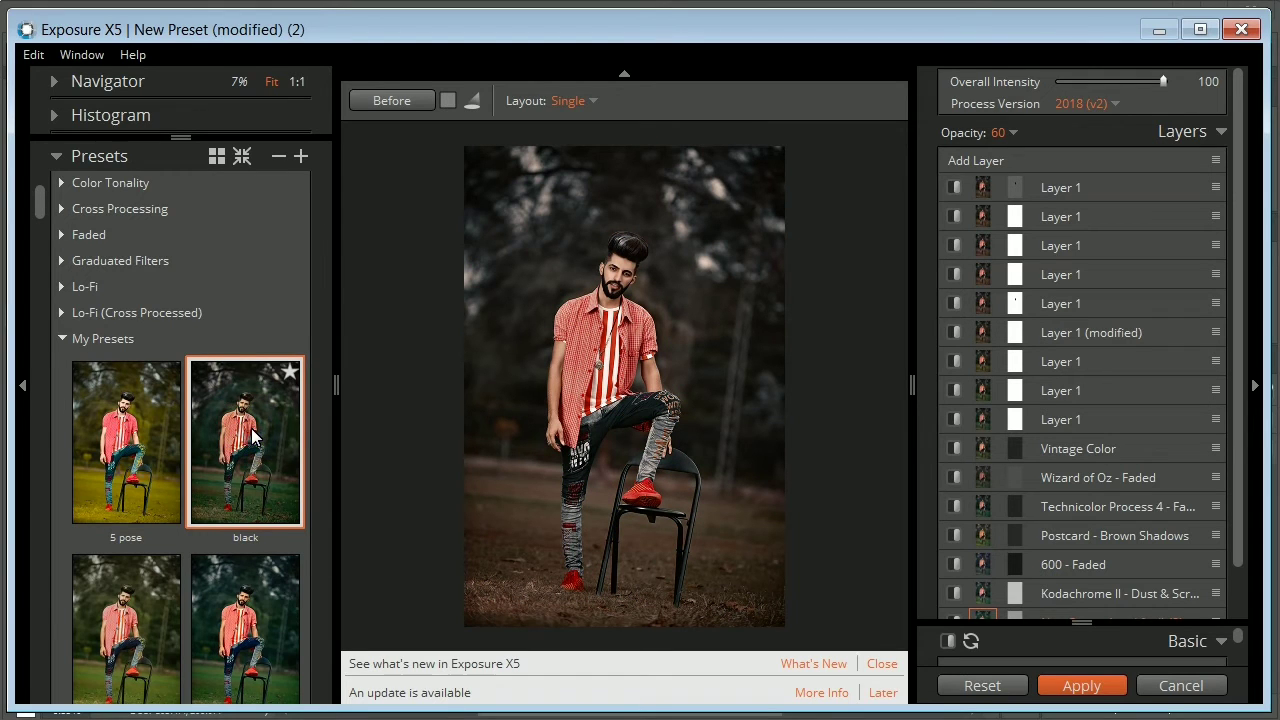
{"action": "scroll", "coordinate": [245, 430], "scroll_direction": "down", "scroll_amount": 2}
{"action": "left_click", "coordinate": [100, 440]}
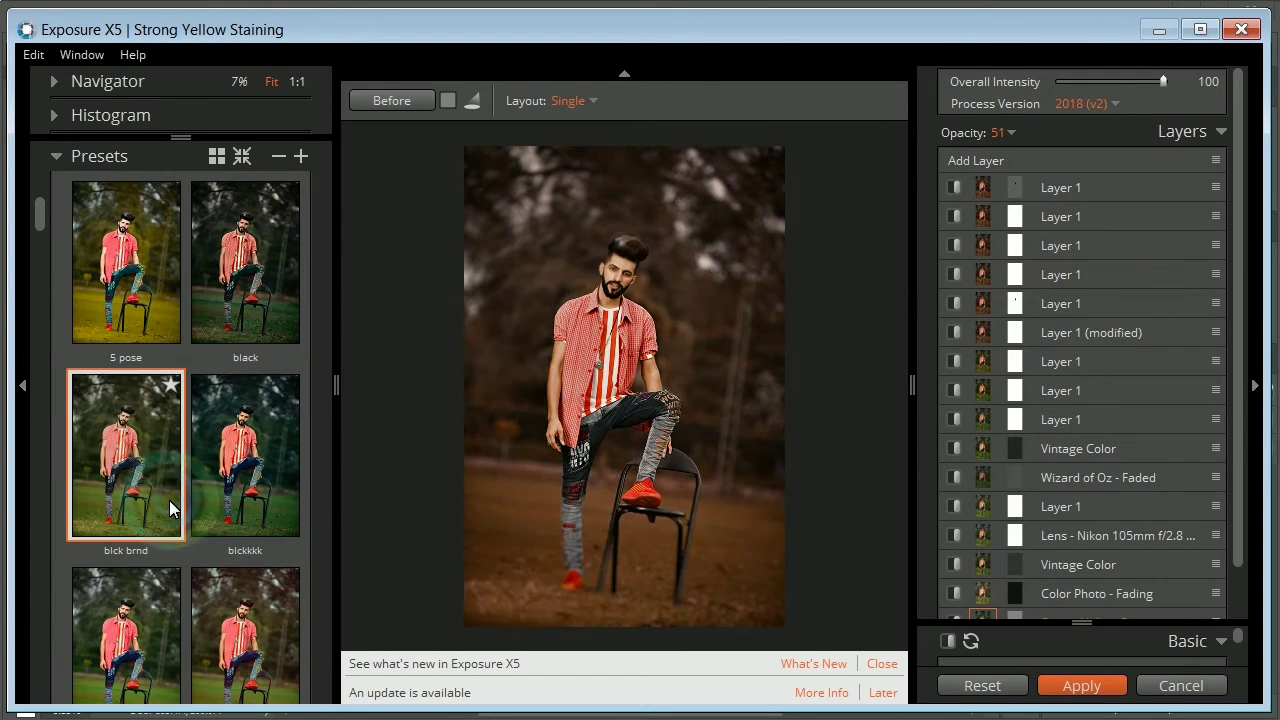
{"action": "scroll", "coordinate": [150, 470], "scroll_direction": "down", "scroll_amount": 1}
{"action": "left_click", "coordinate": [250, 405]}
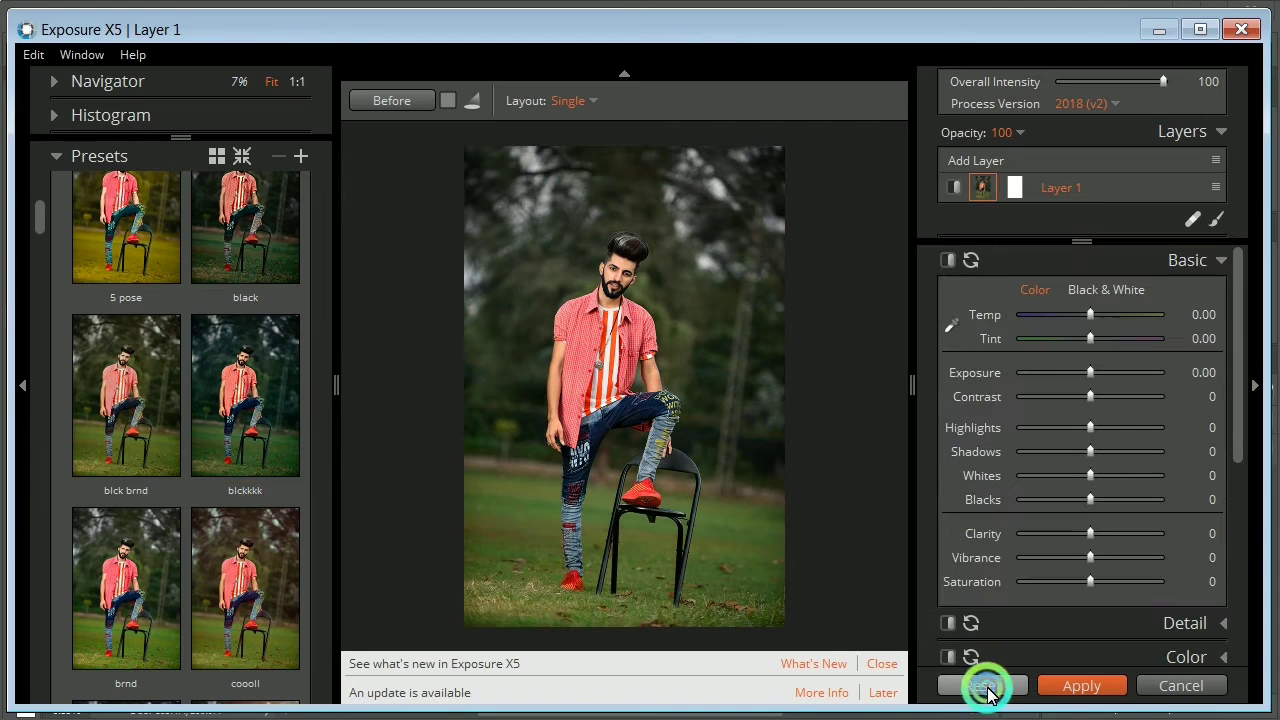
Step: Try the blckkkk and dark golden outdoor presets on the photo, and reset the adjustments
{"action": "left_click", "coordinate": [257, 414]}
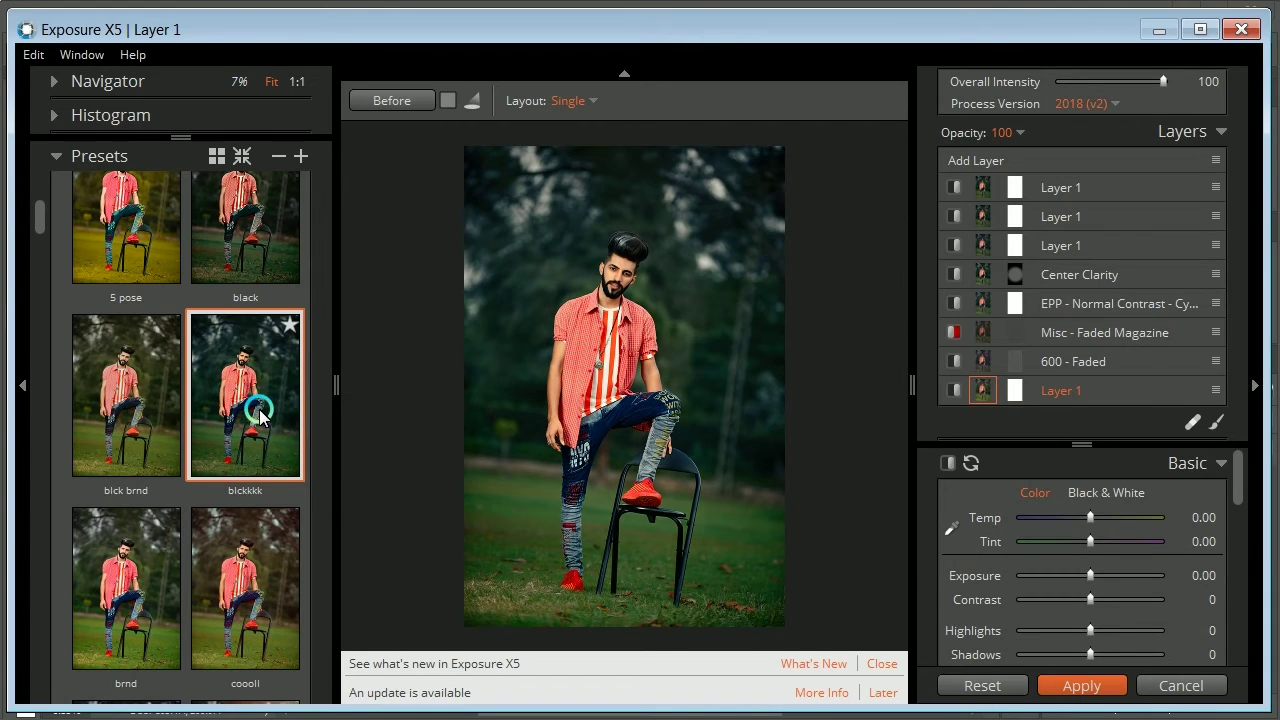
{"action": "scroll", "coordinate": [257, 414], "scroll_direction": "down", "scroll_amount": 4}
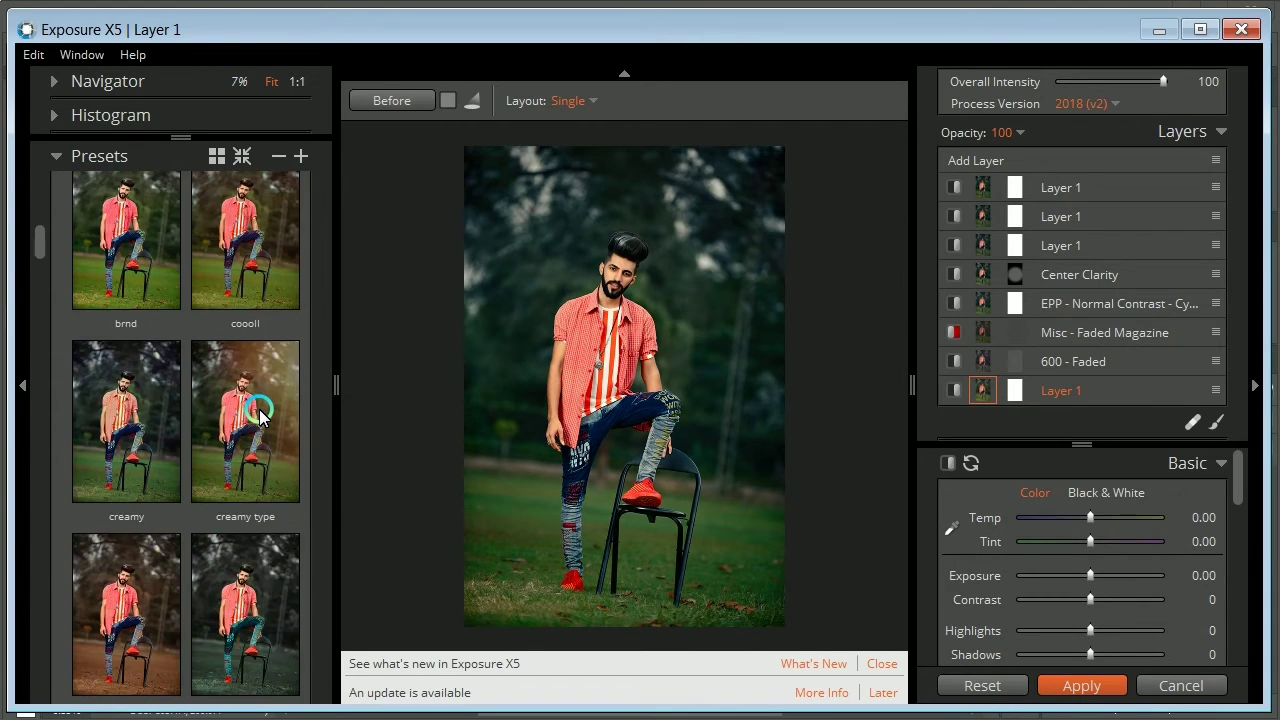
{"action": "scroll", "coordinate": [257, 414], "scroll_direction": "down", "scroll_amount": 3}
{"action": "left_click", "coordinate": [133, 330]}
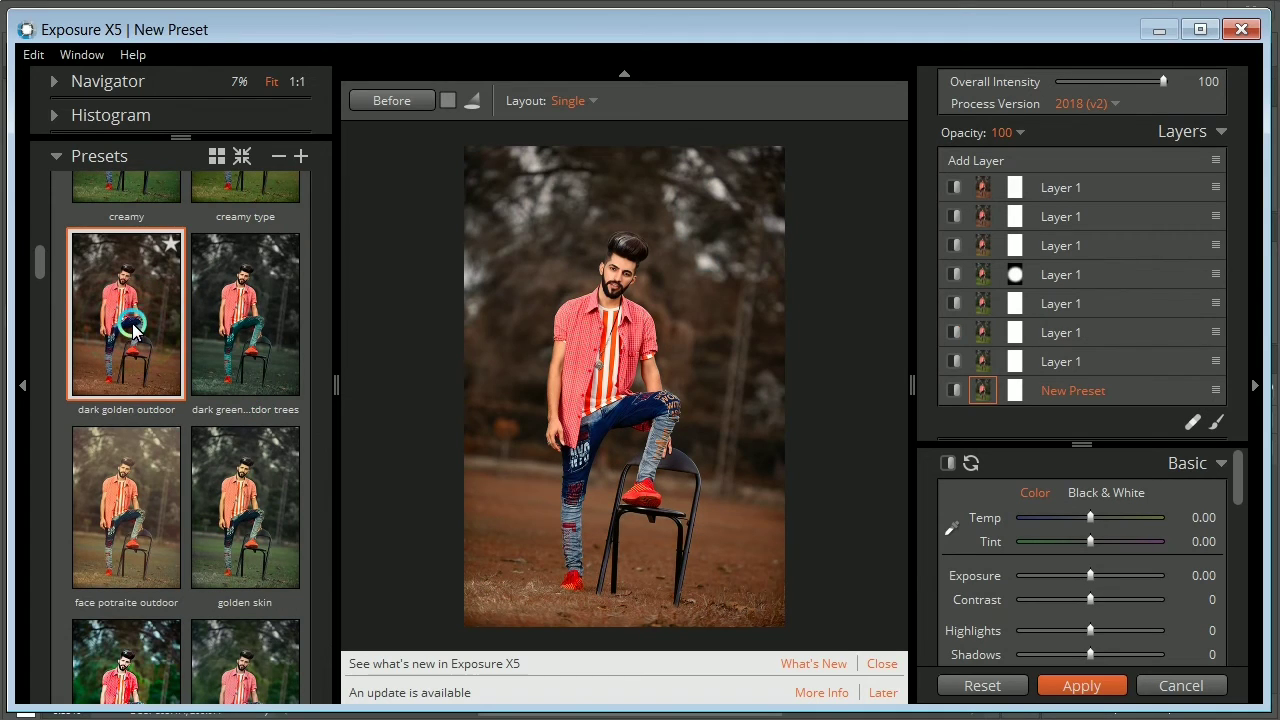
{"action": "scroll", "coordinate": [133, 330], "scroll_direction": "down", "scroll_amount": 1}
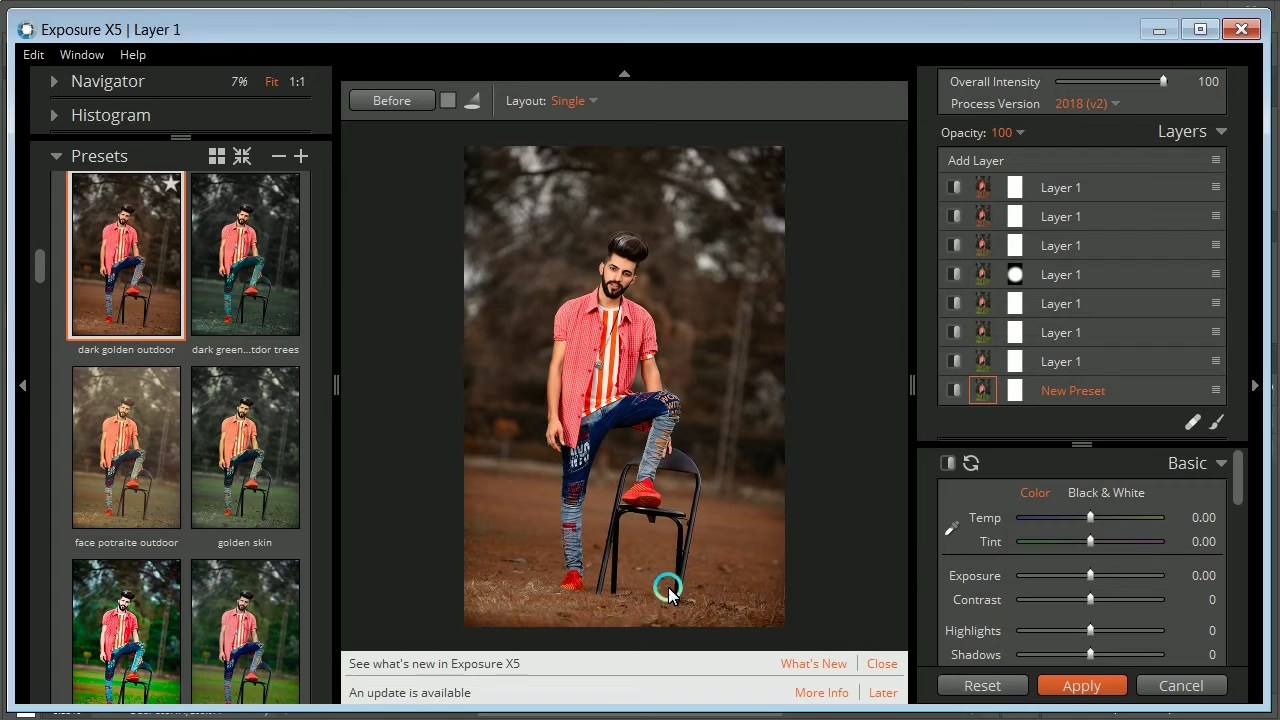
{"action": "left_click", "coordinate": [981, 686]}
Step: Try the face potraite outdoor preset on the photo
{"action": "scroll", "coordinate": [148, 430], "scroll_direction": "down", "scroll_amount": 2}
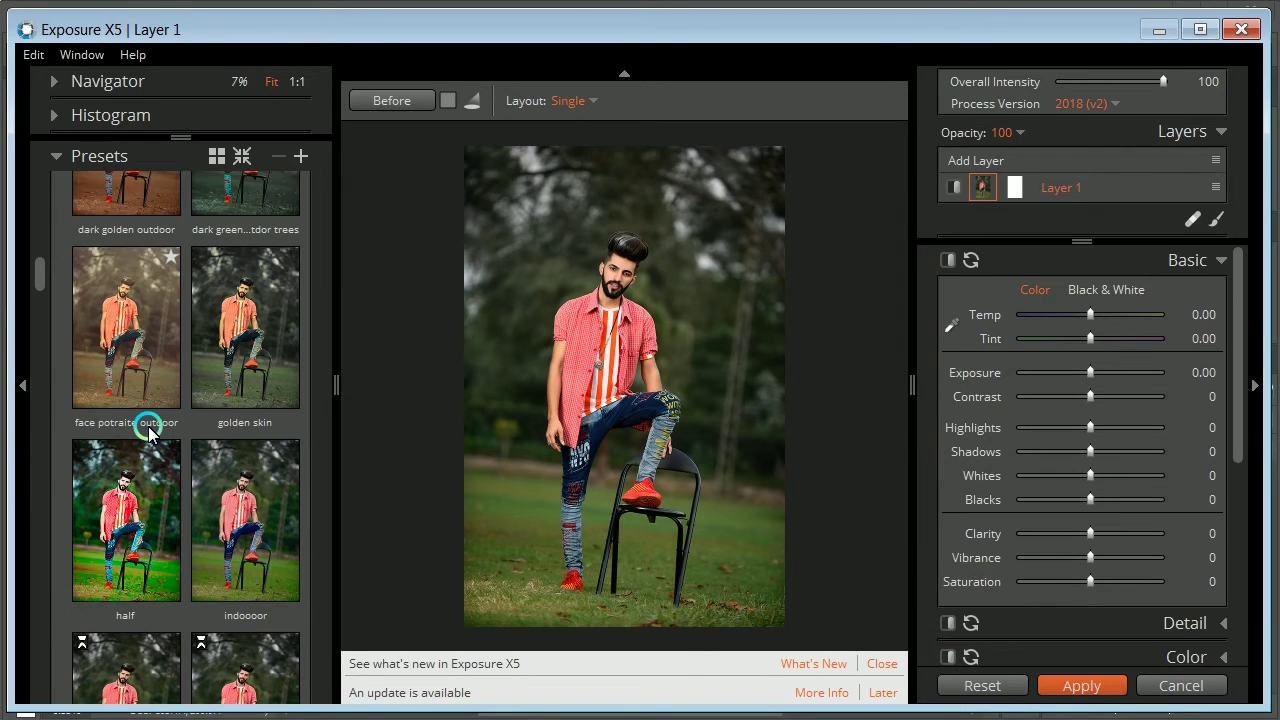
{"action": "left_click", "coordinate": [148, 430]}
{"action": "scroll", "coordinate": [148, 428], "scroll_direction": "down", "scroll_amount": 2}
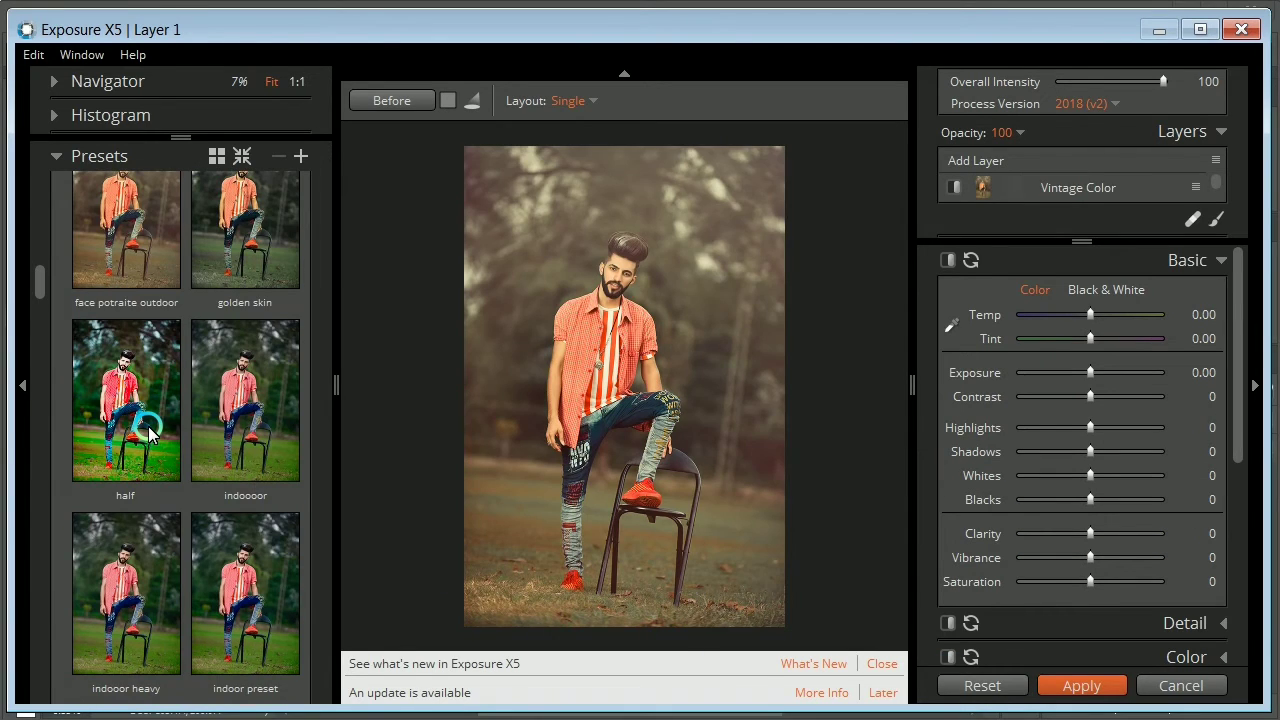
Step: Select the light shine preset from My Presets for the photo
{"action": "scroll", "coordinate": [148, 426], "scroll_direction": "down", "scroll_amount": 6}
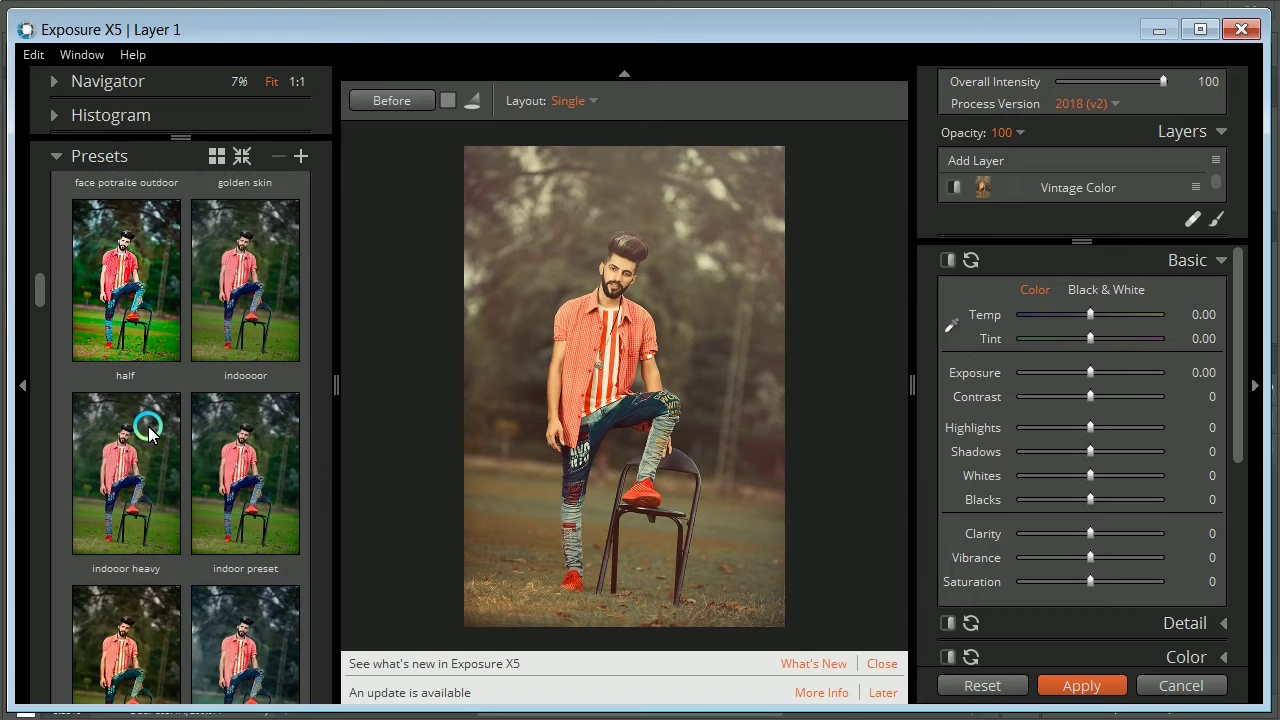
{"action": "scroll", "coordinate": [148, 430], "scroll_direction": "down", "scroll_amount": 1}
{"action": "left_click", "coordinate": [222, 388]}
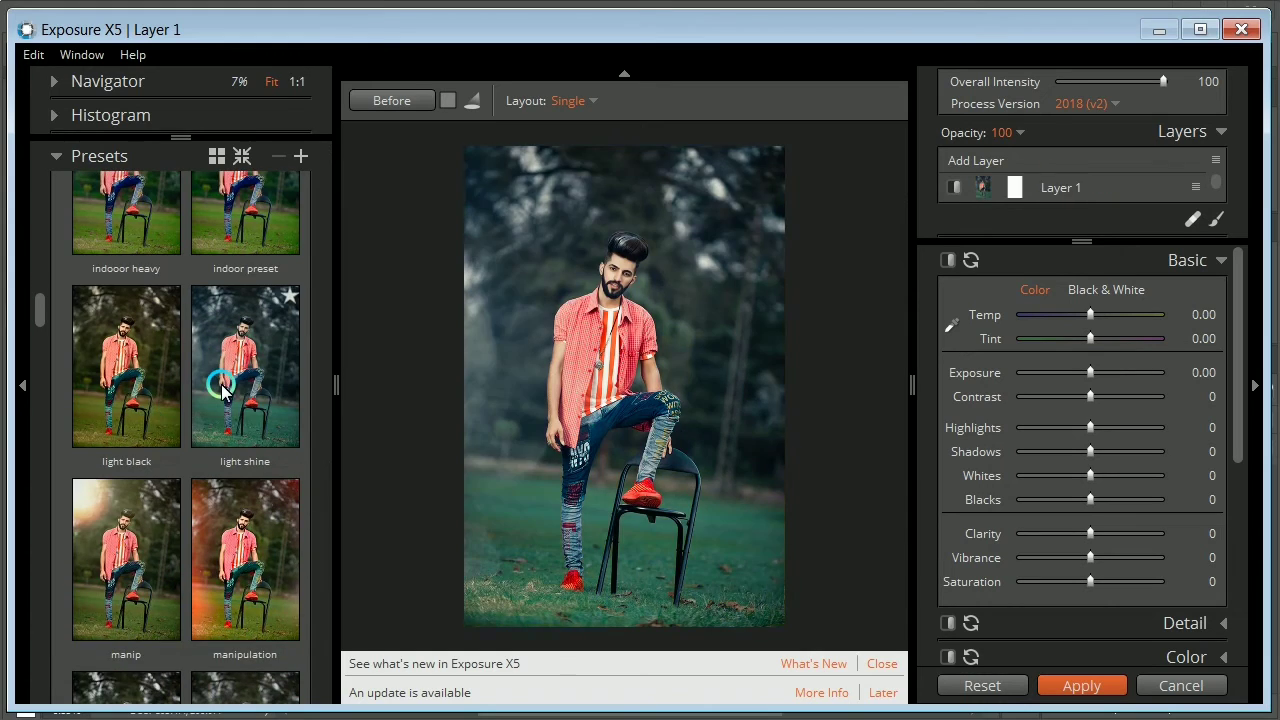
Step: Try the new black bb preset from My Presets on the photo
{"action": "scroll", "coordinate": [222, 388], "scroll_direction": "down", "scroll_amount": 4}
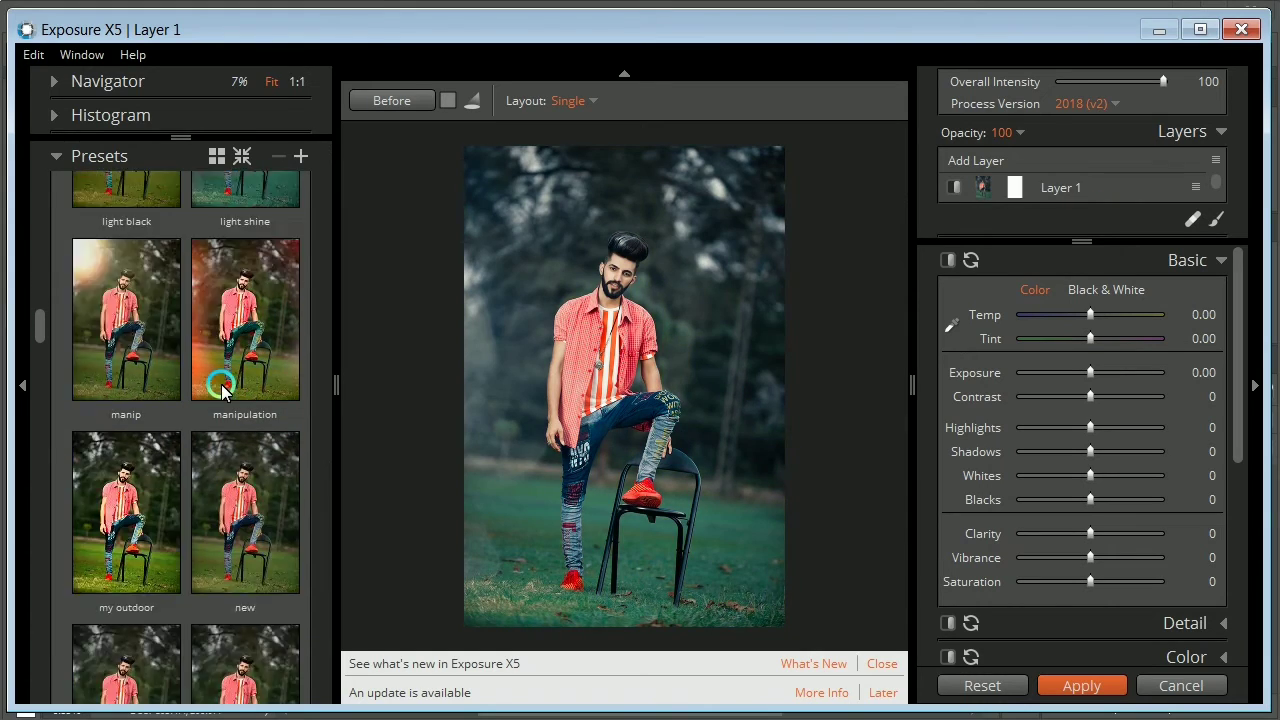
{"action": "scroll", "coordinate": [222, 388], "scroll_direction": "down", "scroll_amount": 2}
{"action": "scroll", "coordinate": [222, 388], "scroll_direction": "down", "scroll_amount": 3}
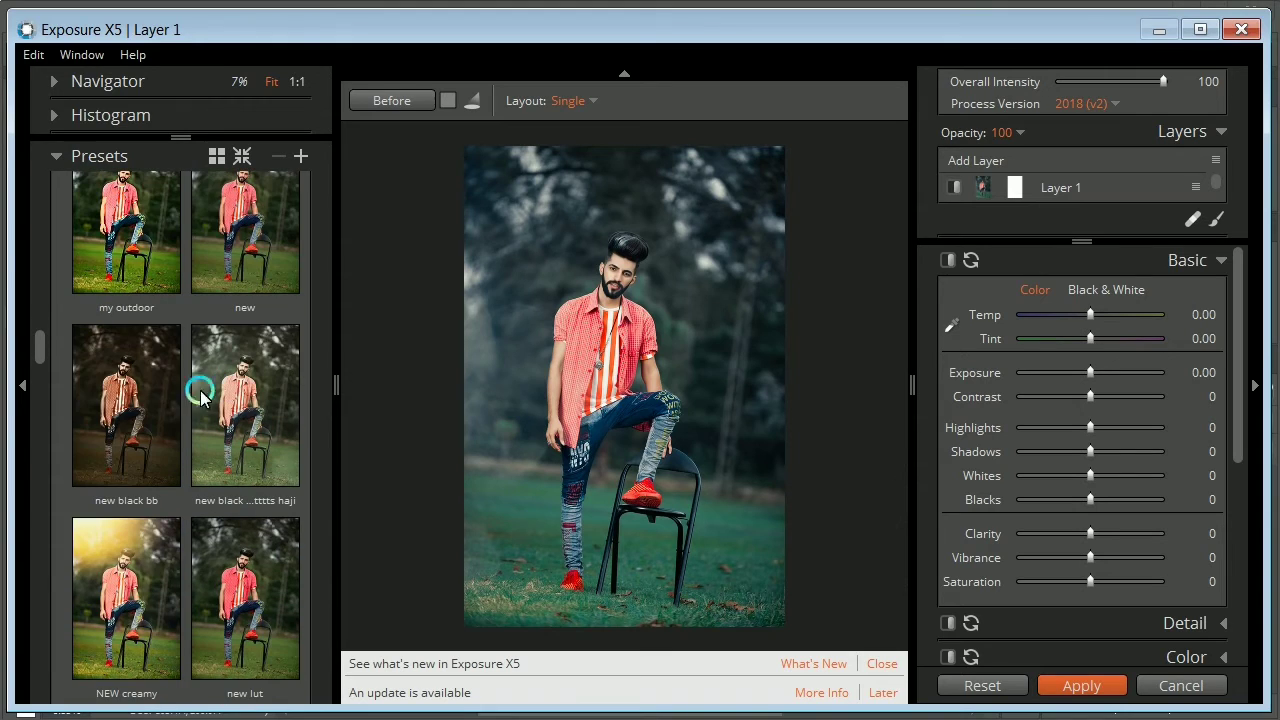
{"action": "left_click", "coordinate": [163, 396]}
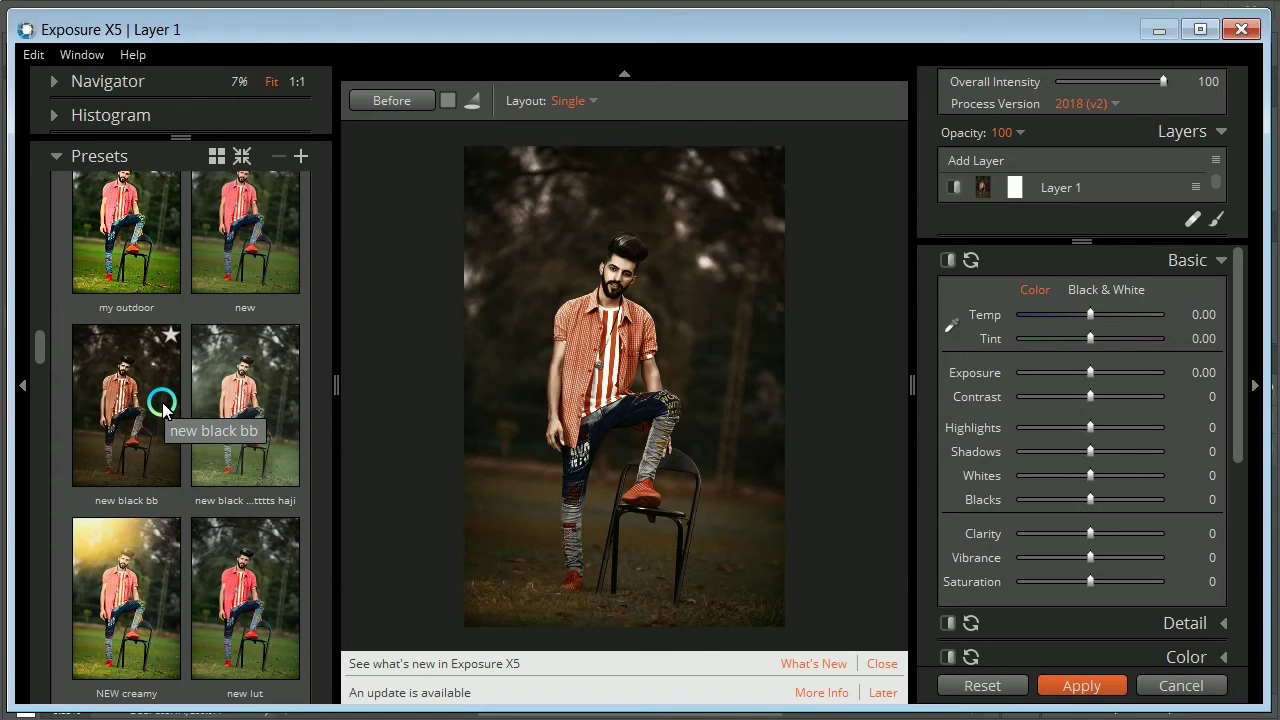
Step: Apply the new outdoor 6d m2 1 preset to the photo
{"action": "scroll", "coordinate": [163, 406], "scroll_direction": "down", "scroll_amount": 2}
{"action": "scroll", "coordinate": [163, 406], "scroll_direction": "down", "scroll_amount": 2}
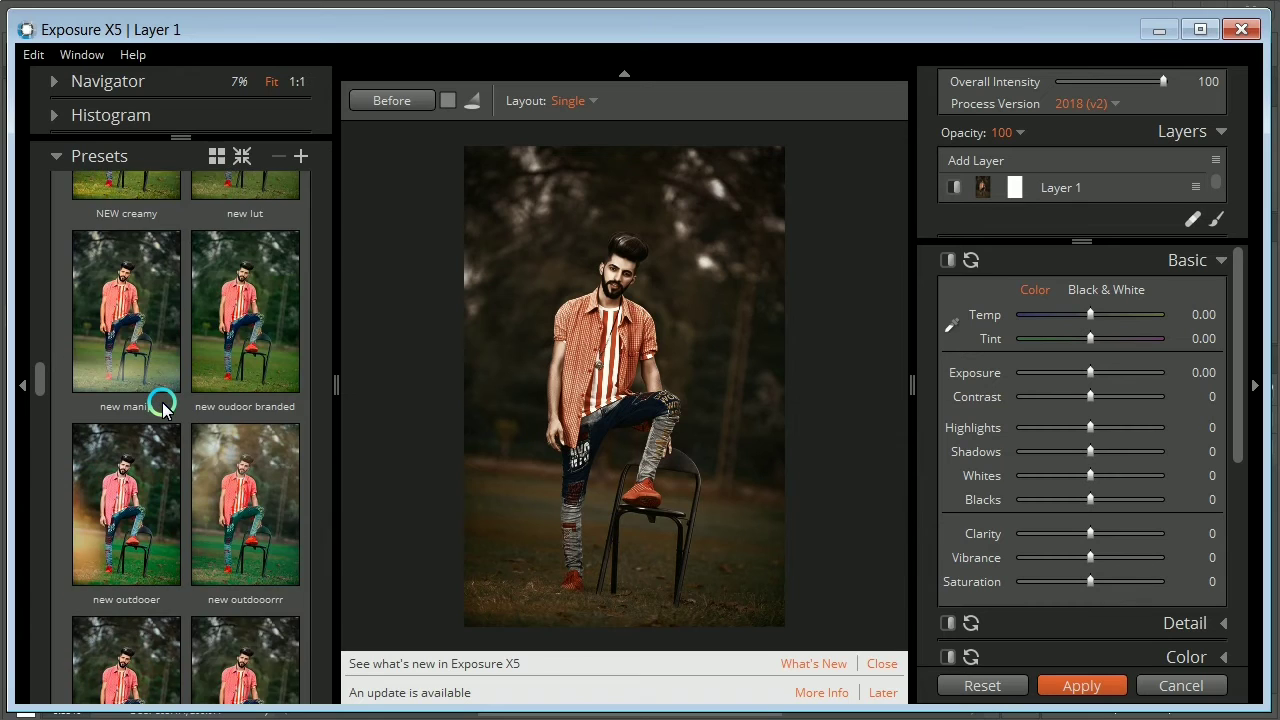
{"action": "scroll", "coordinate": [163, 406], "scroll_direction": "down", "scroll_amount": 2}
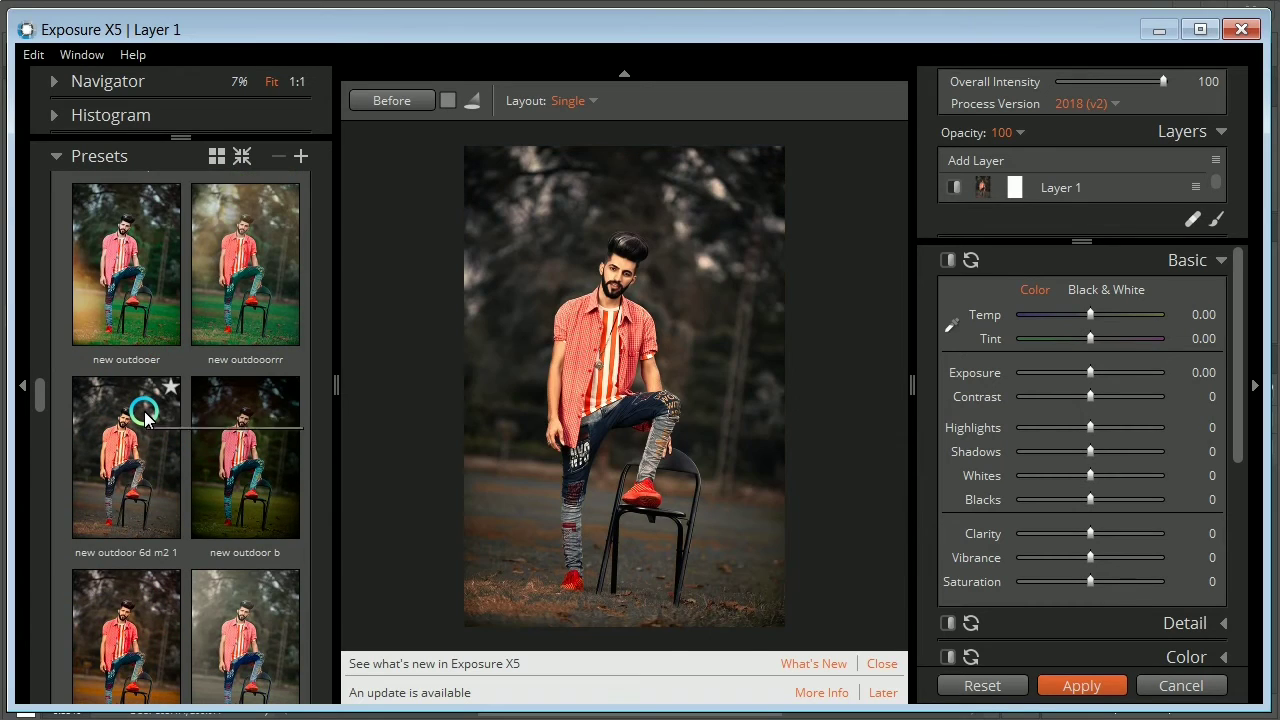
{"action": "left_click", "coordinate": [144, 416]}
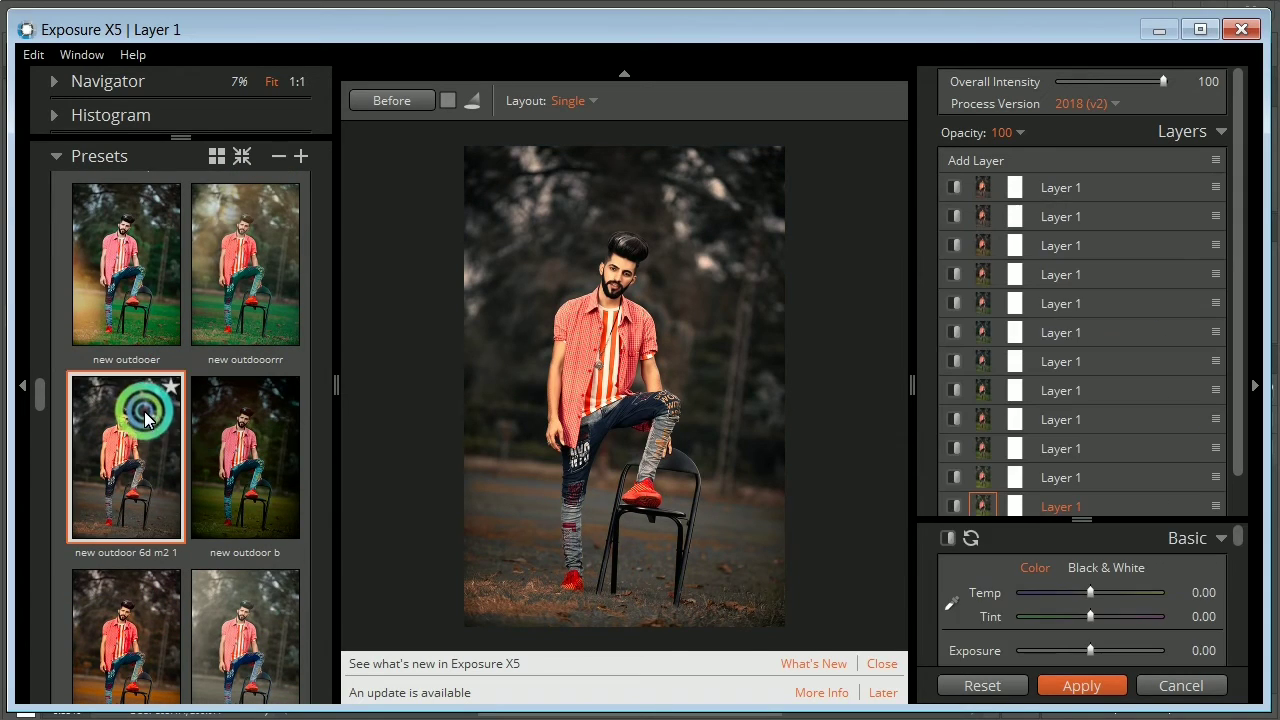
Step: Compare the graded photo with its original version and examine the face and shirt up close
{"action": "left_click", "coordinate": [382, 99]}
{"action": "left_click", "coordinate": [381, 97]}
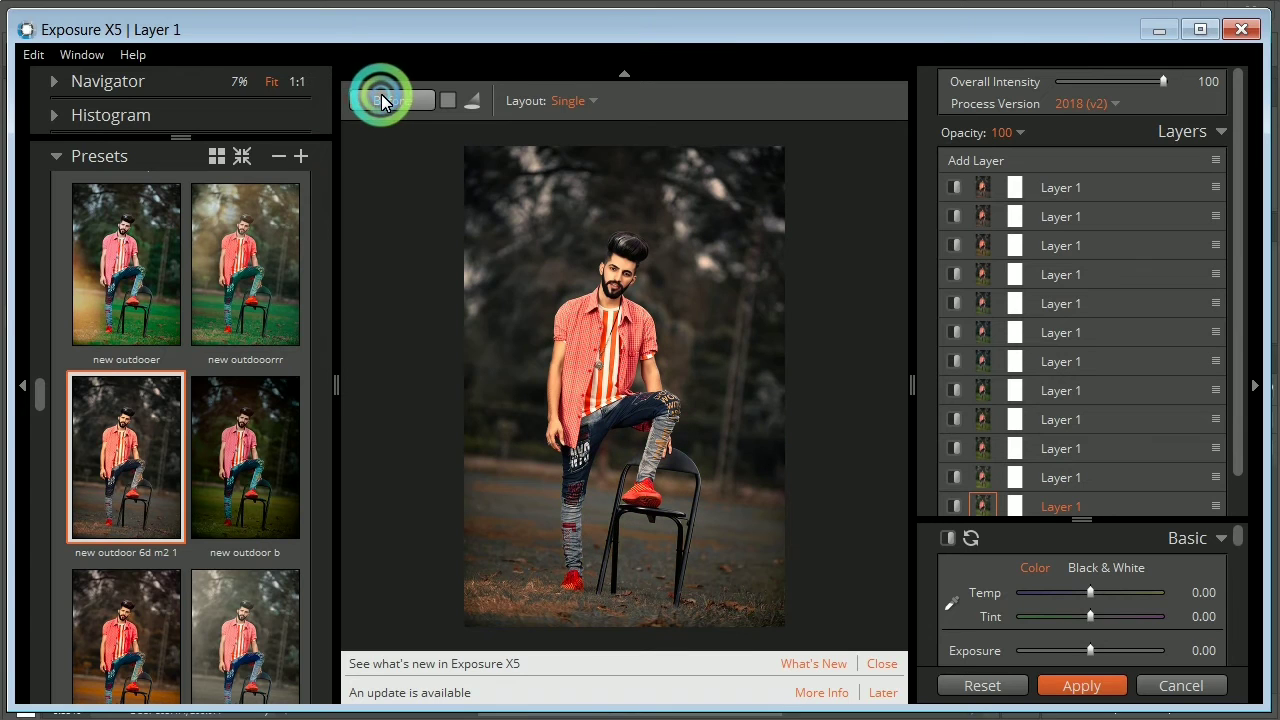
{"action": "left_click", "coordinate": [381, 97]}
{"action": "left_click", "coordinate": [381, 97]}
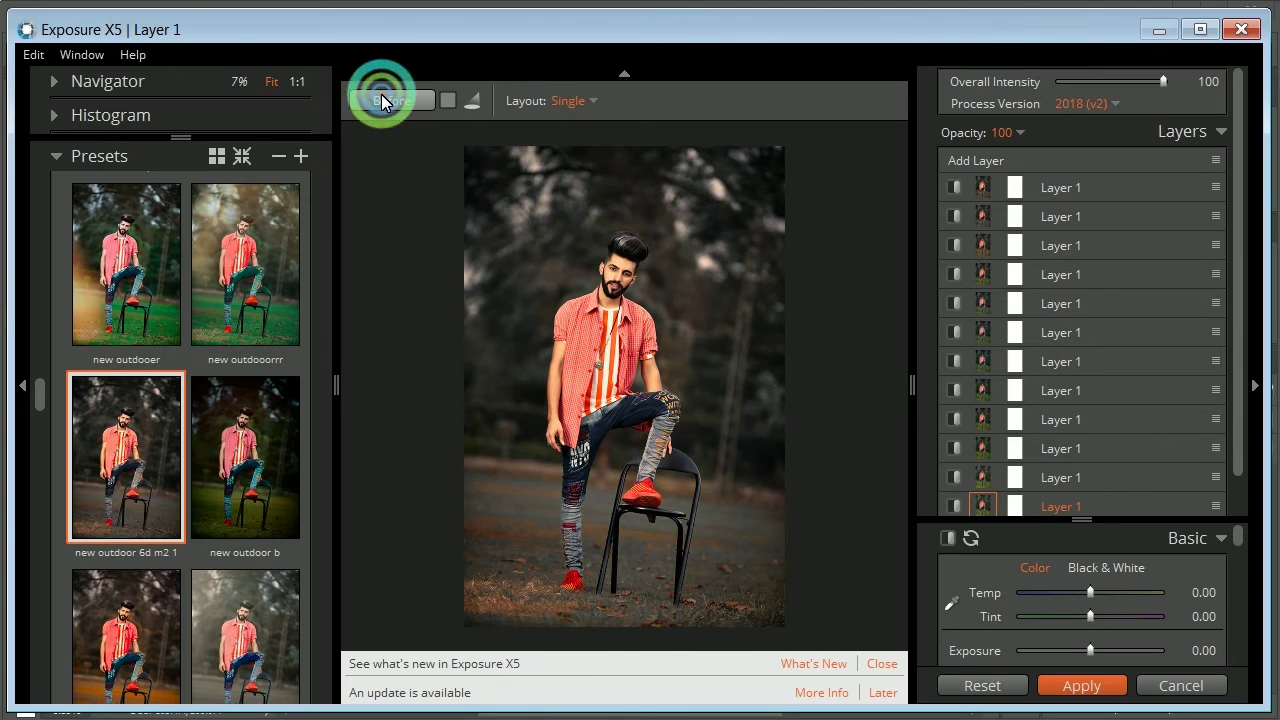
{"action": "scroll", "coordinate": [613, 287], "scroll_direction": "up", "scroll_amount": 3}
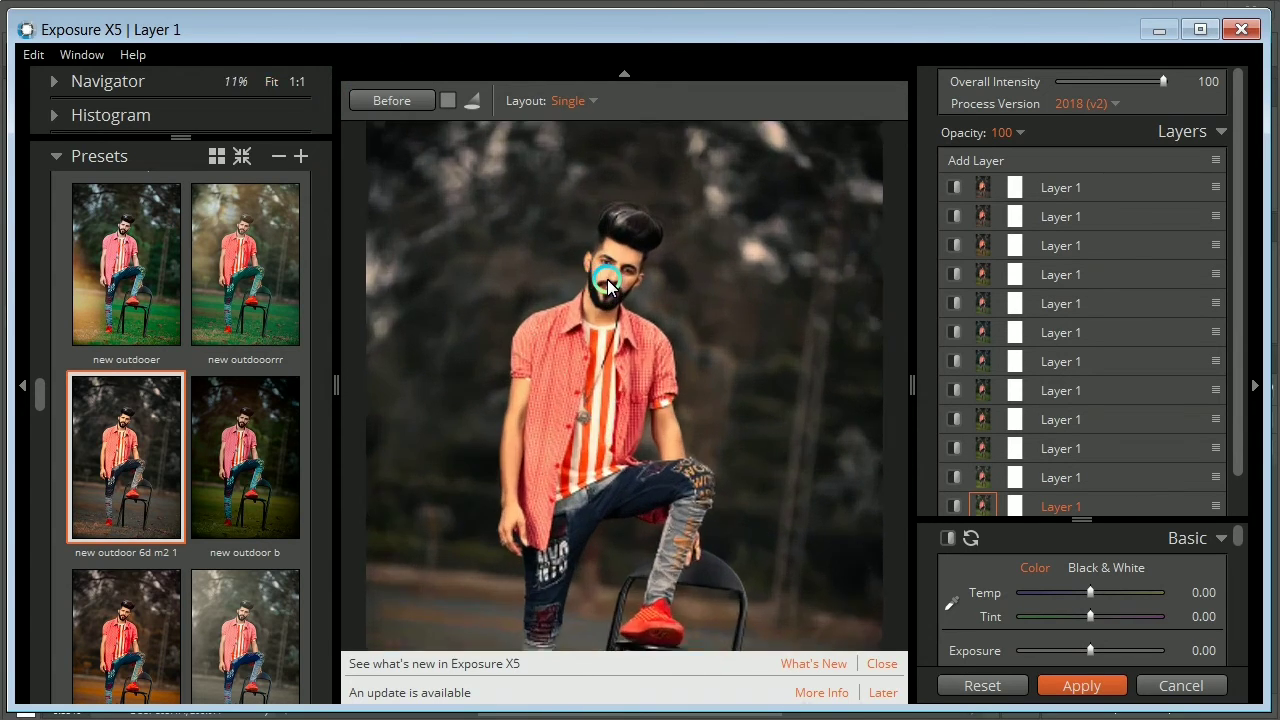
{"action": "scroll", "coordinate": [665, 285], "scroll_direction": "up", "scroll_amount": 3}
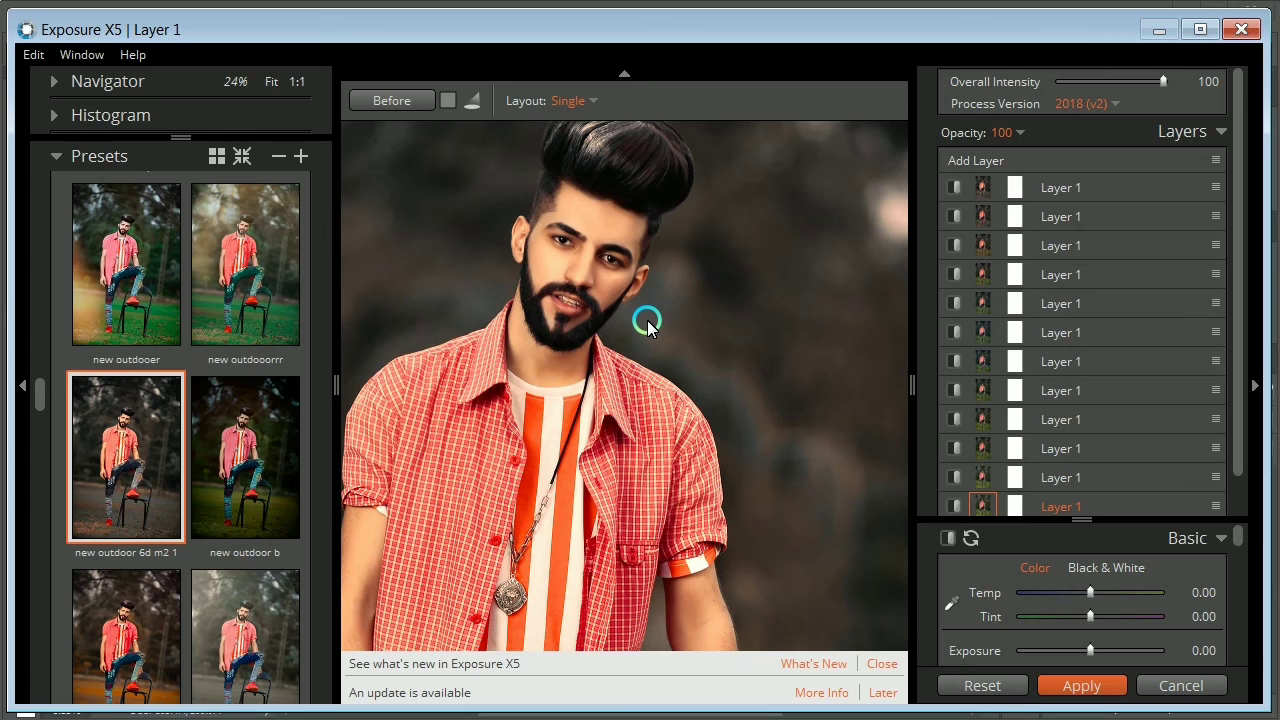
{"action": "scroll", "coordinate": [648, 325], "scroll_direction": "down", "scroll_amount": 4}
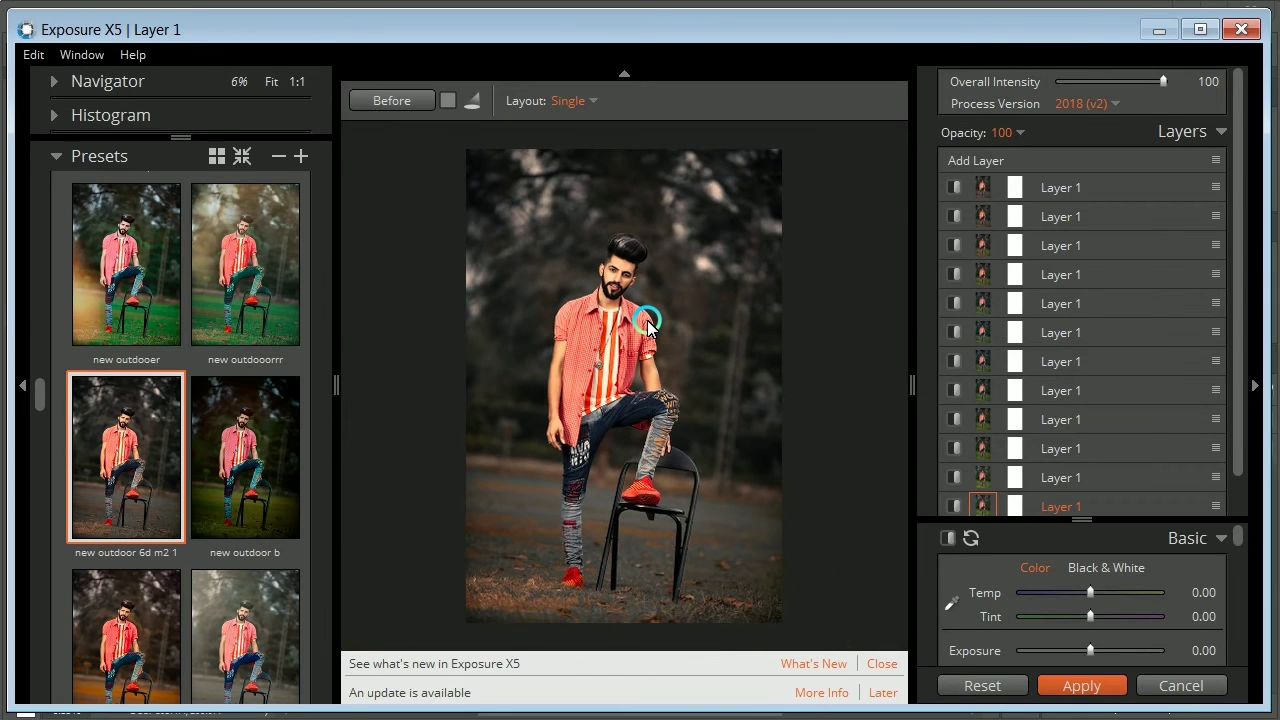
Step: Check the full photo against its original once more and apply the color grade back to the Photoshop document
{"action": "left_click", "coordinate": [394, 100]}
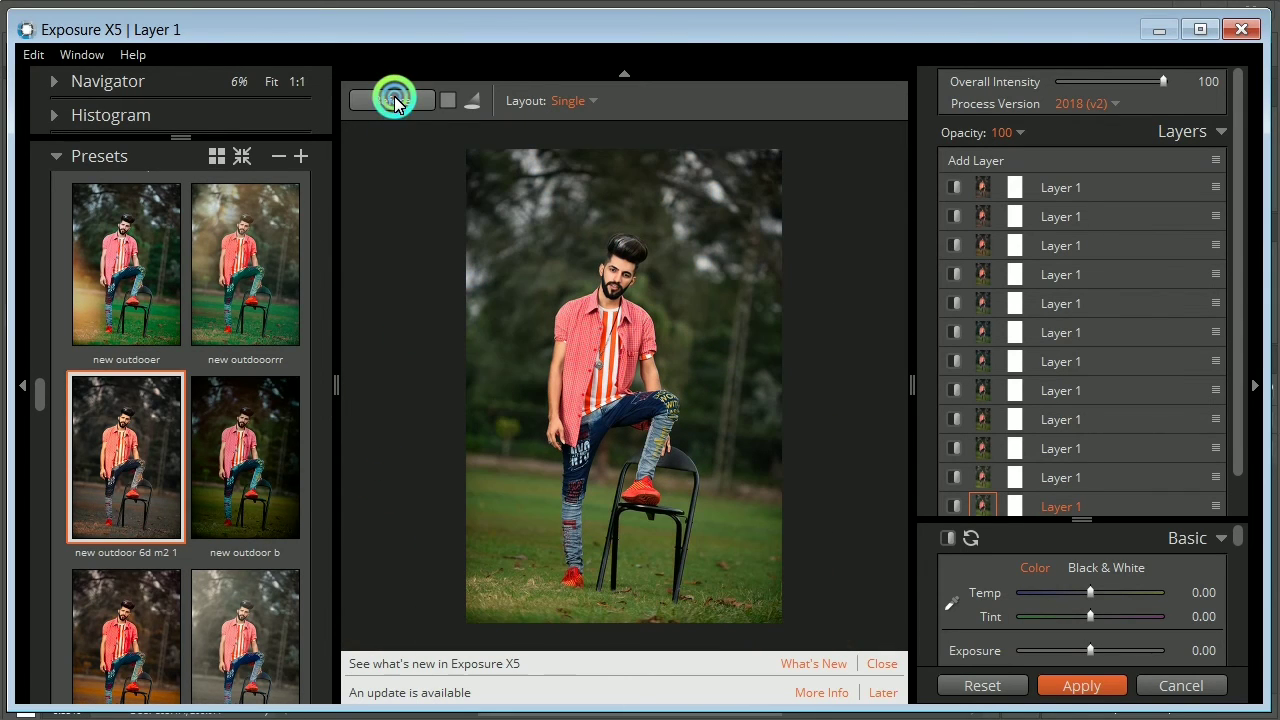
{"action": "left_click", "coordinate": [394, 100]}
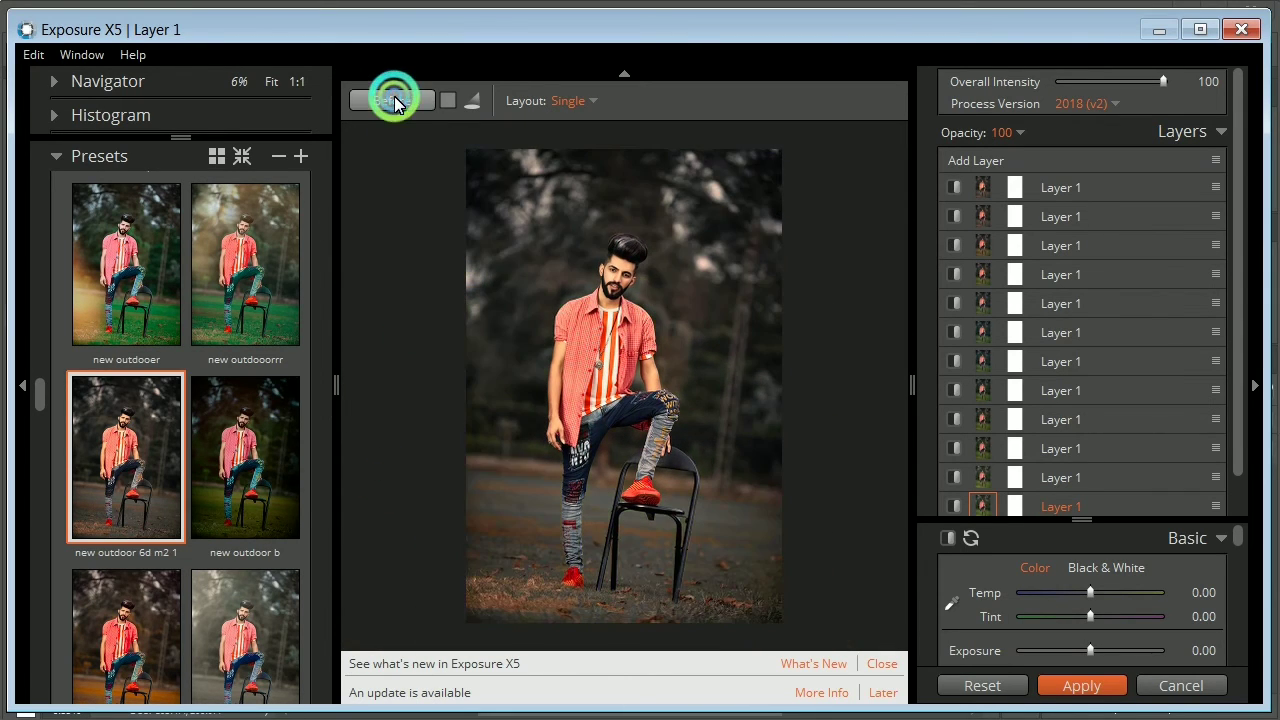
{"action": "left_click", "coordinate": [1067, 684]}
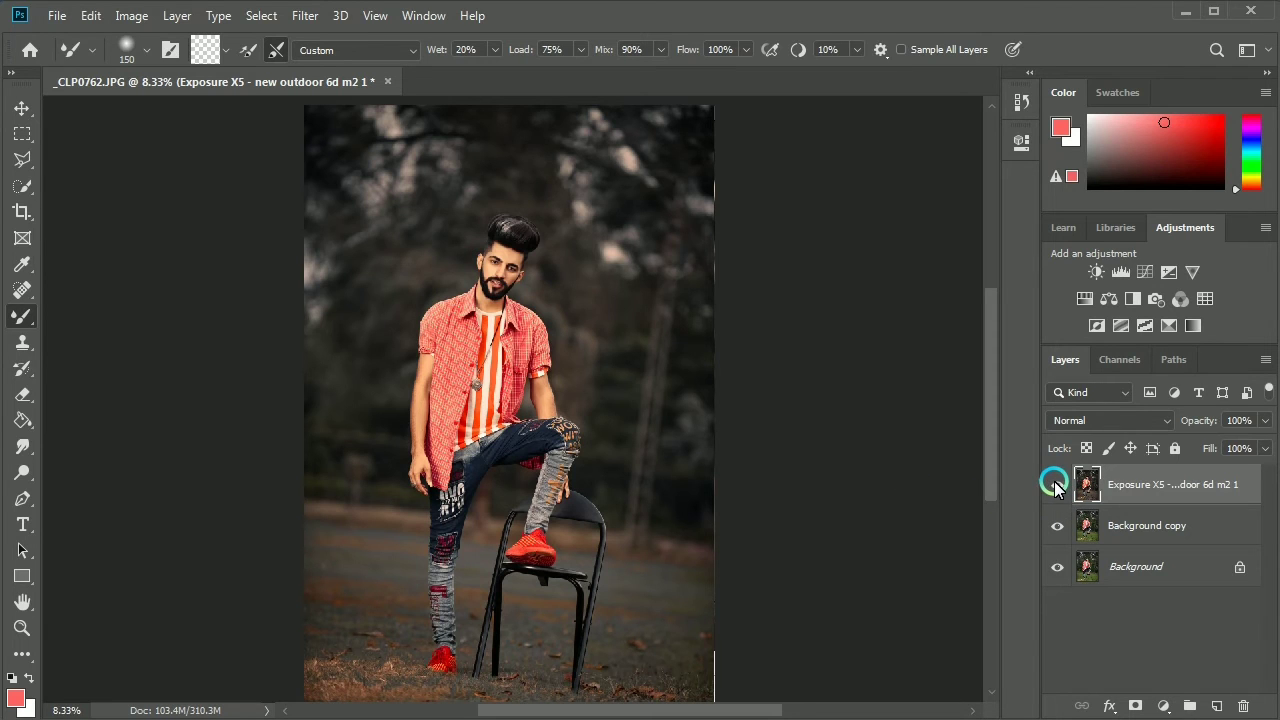
Step: Compare the photo with and without the Exposure X5 layer, both in full view and close up on the upper body
{"action": "left_click", "coordinate": [1056, 484]}
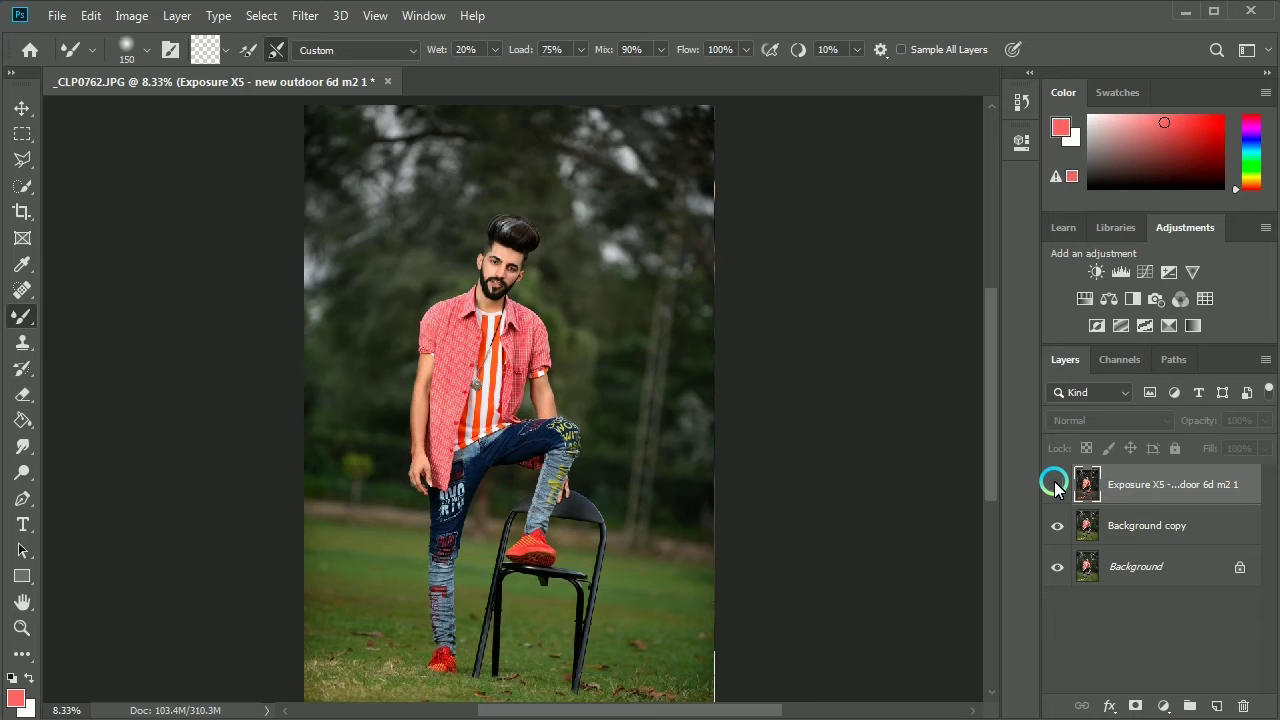
{"action": "left_click", "coordinate": [1056, 484]}
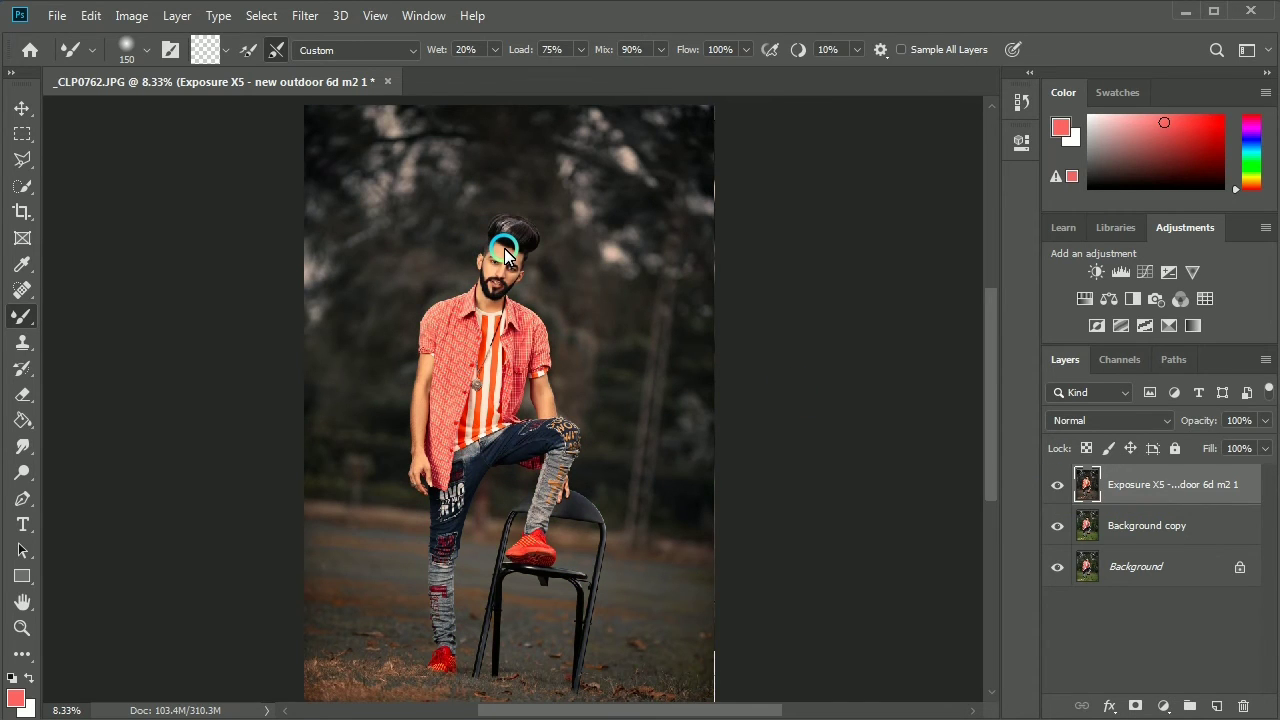
{"action": "key", "text": "ctrl+plus"}
{"action": "key", "text": "ctrl+plus"}
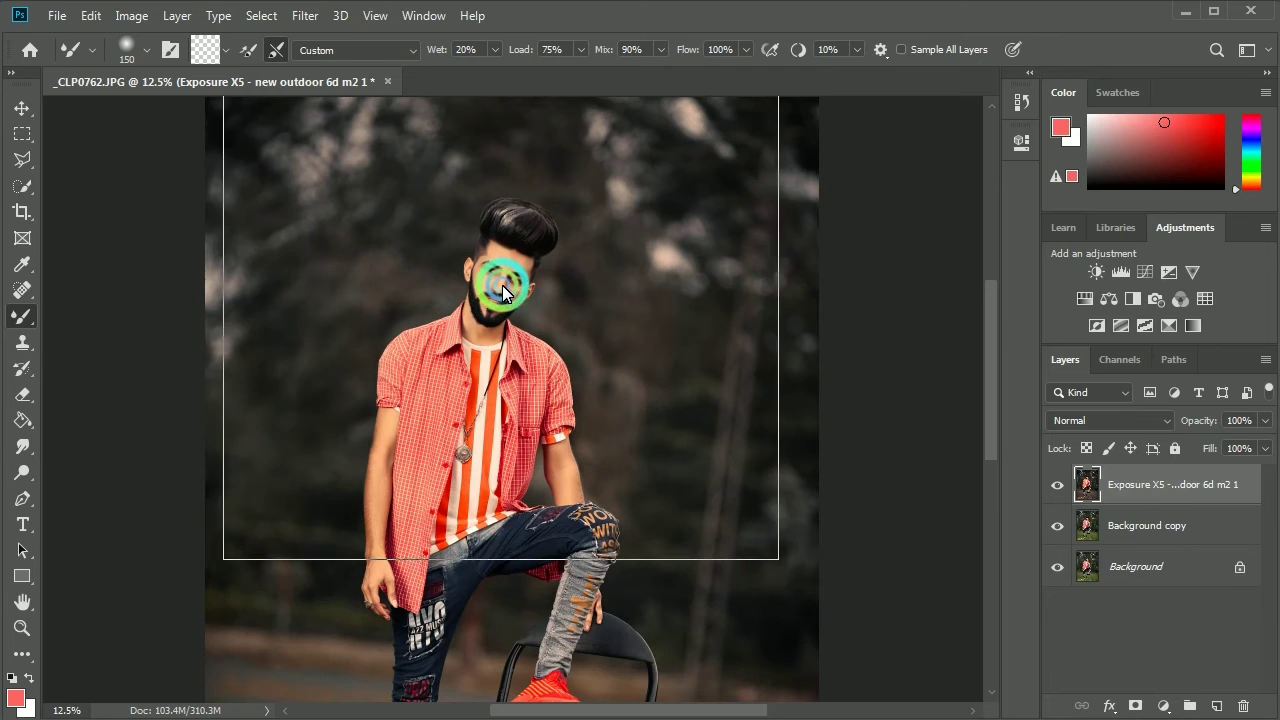
{"action": "scroll", "coordinate": [502, 285], "scroll_direction": "up", "scroll_amount": 2}
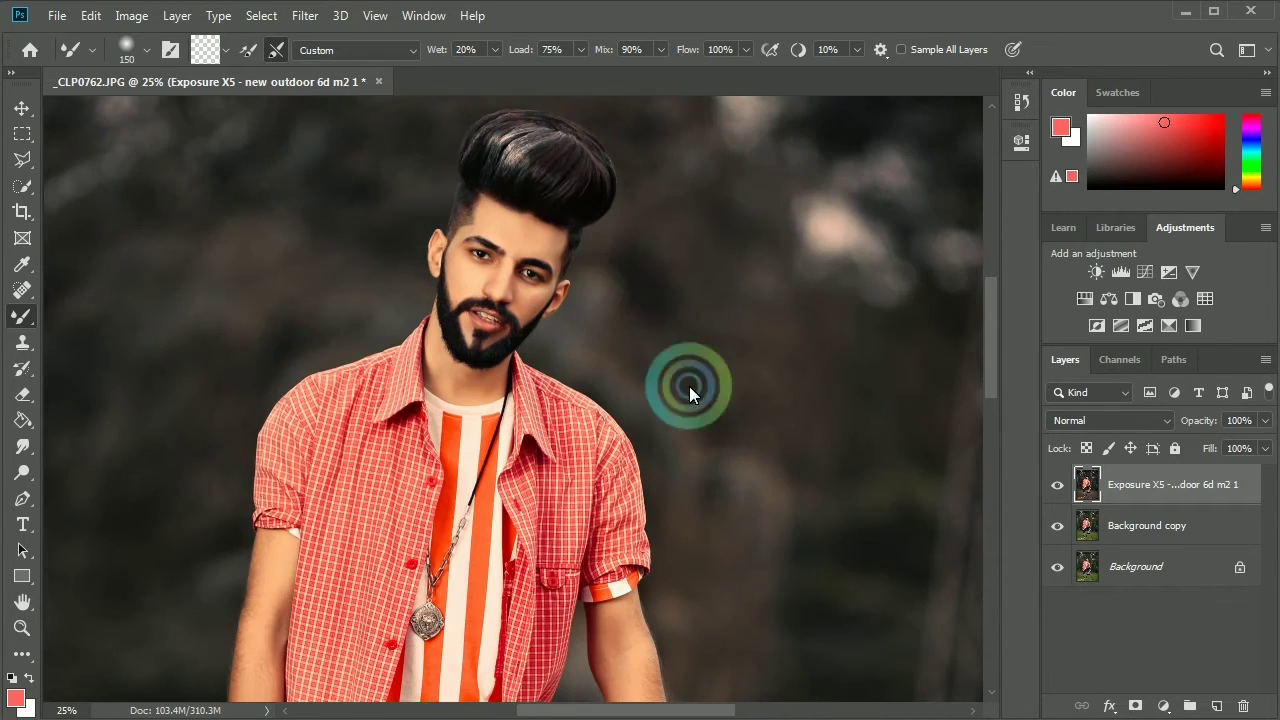
{"action": "left_click", "coordinate": [1056, 484]}
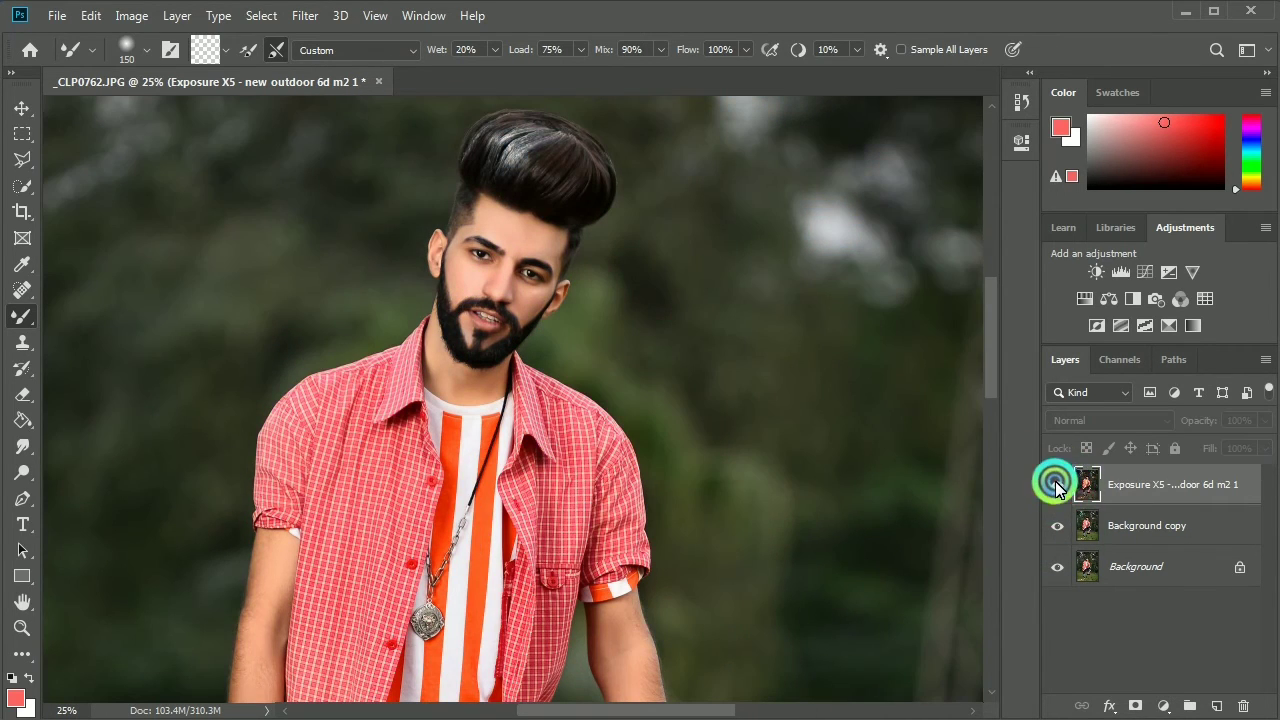
{"action": "left_click", "coordinate": [1056, 484]}
{"action": "scroll", "coordinate": [694, 452], "scroll_direction": "down", "scroll_amount": 3}
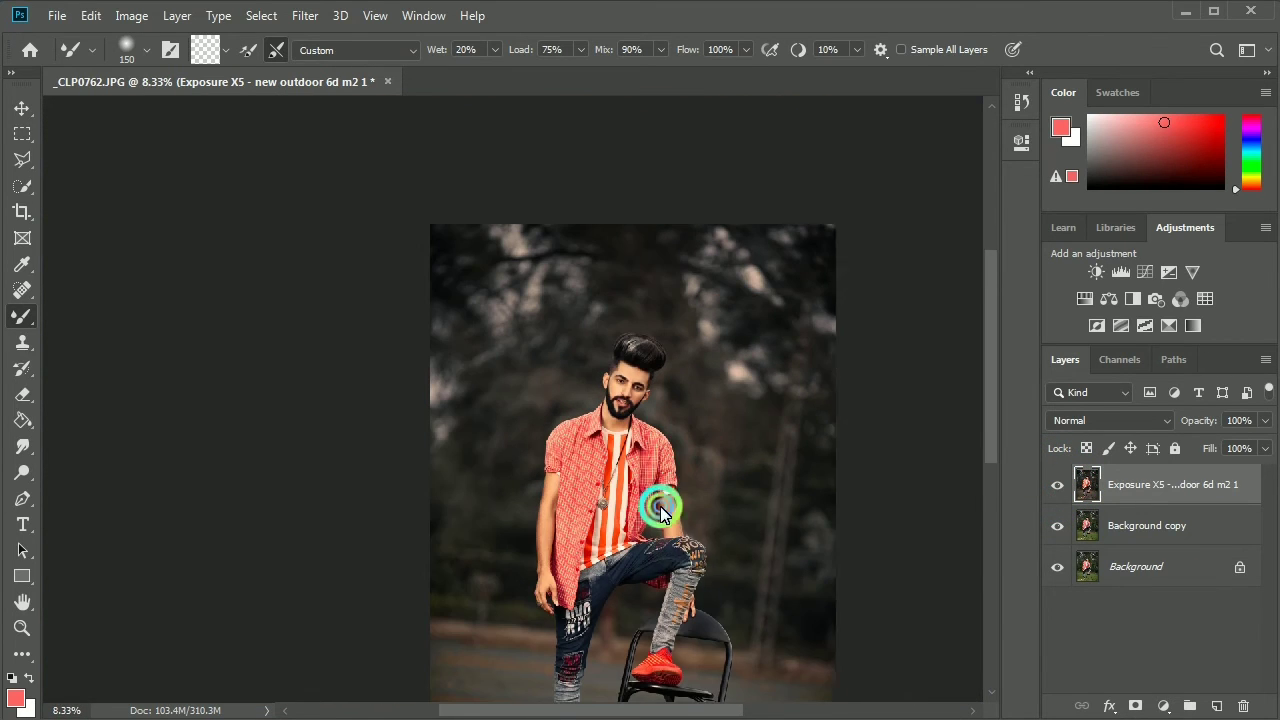
{"action": "left_click_drag", "start_coordinate": [657, 509], "coordinate": [549, 423]}
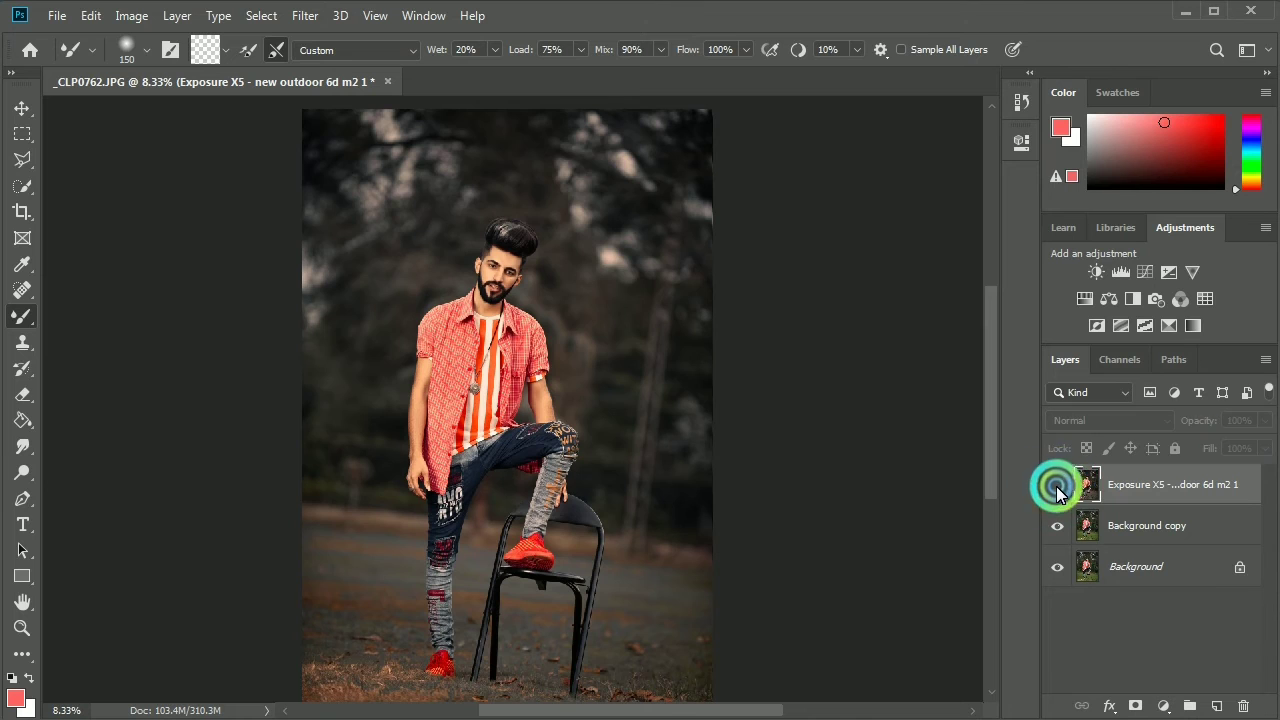
{"action": "left_click", "coordinate": [1058, 486]}
{"action": "left_click", "coordinate": [1057, 486]}
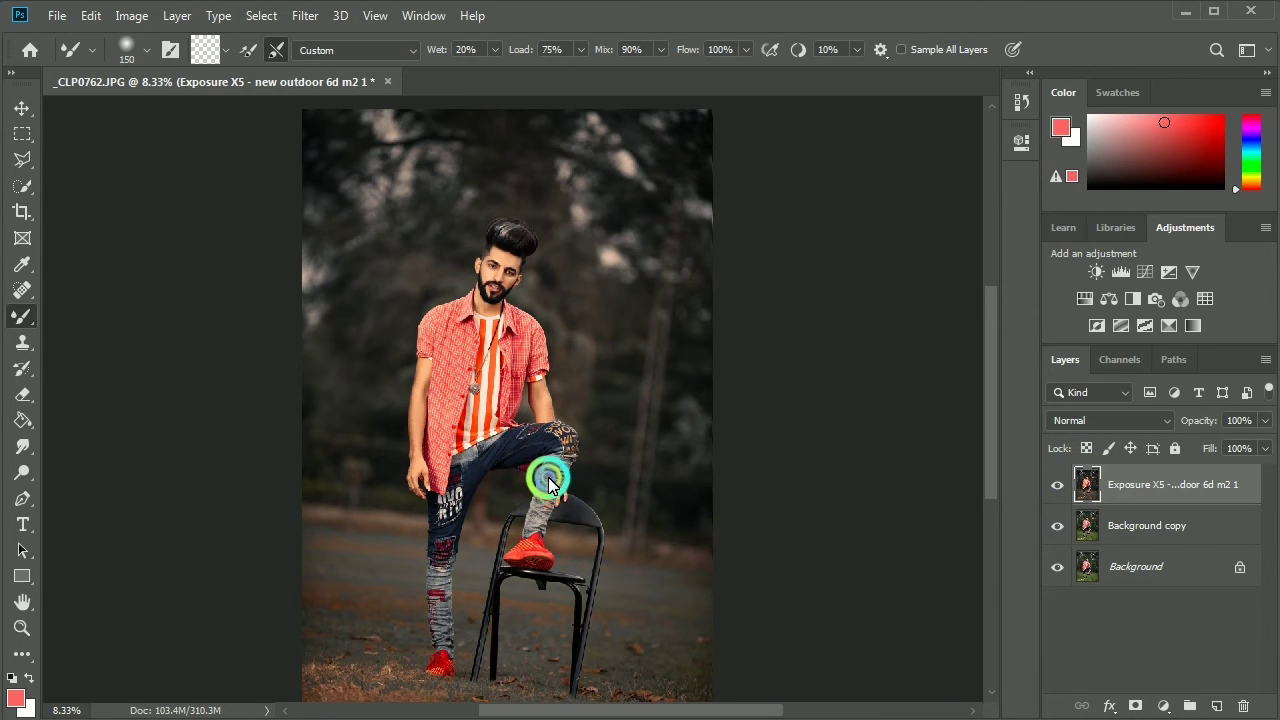
Step: Compare the untouched Background with the retouched Background copy and the Exposure X5 layer, examining the face and hair closely
{"action": "scroll", "coordinate": [545, 470], "scroll_direction": "down", "scroll_amount": 1}
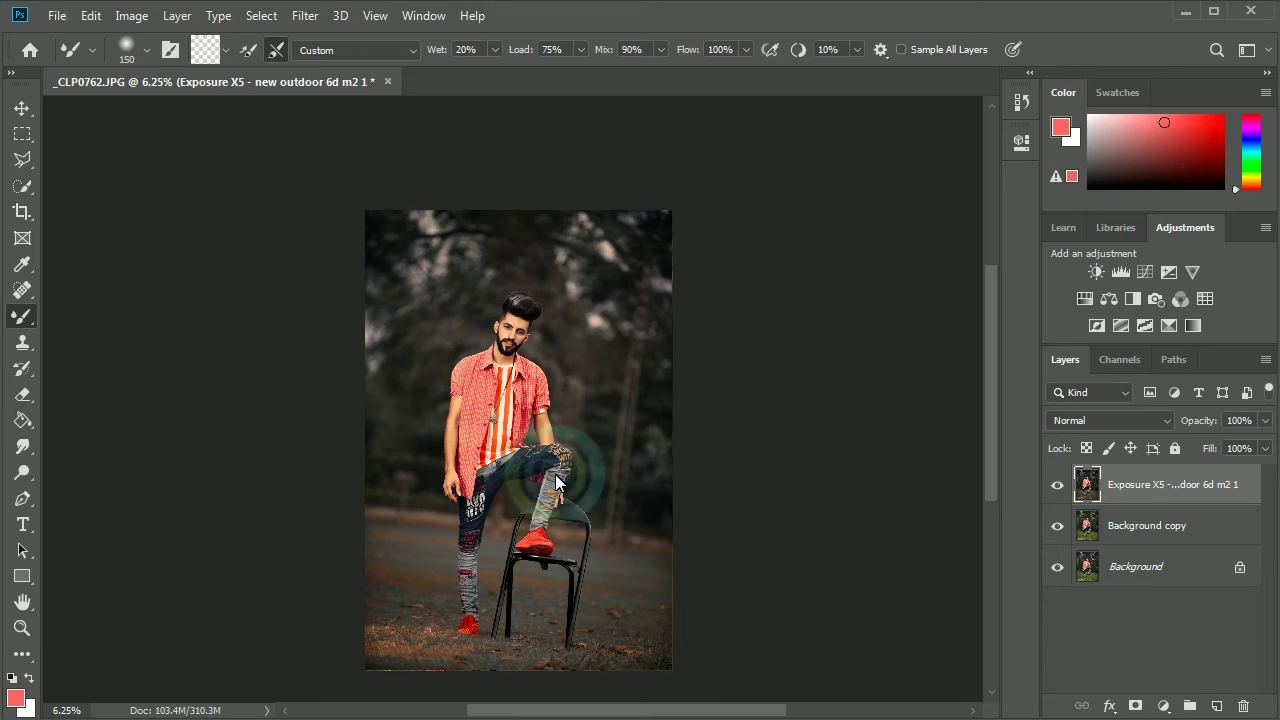
{"action": "left_click", "coordinate": [1057, 486]}
{"action": "left_click", "coordinate": [1057, 525]}
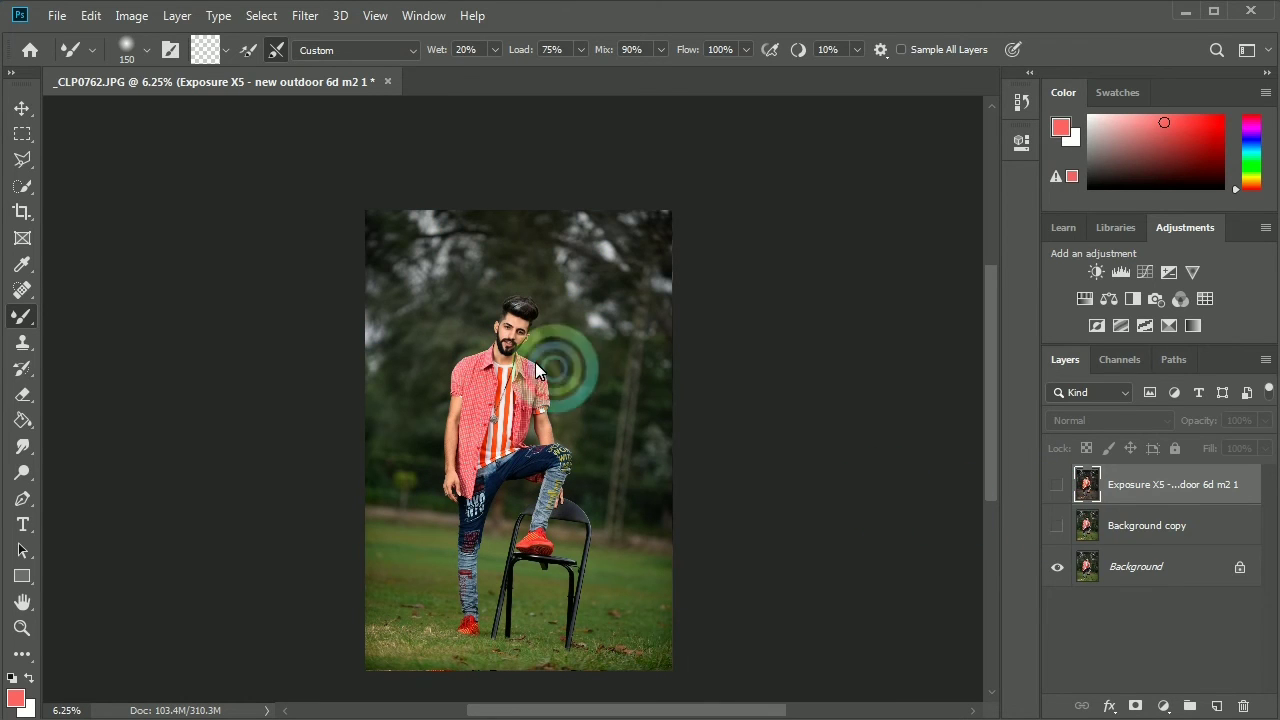
{"action": "scroll", "coordinate": [516, 321], "scroll_direction": "up", "scroll_amount": 5}
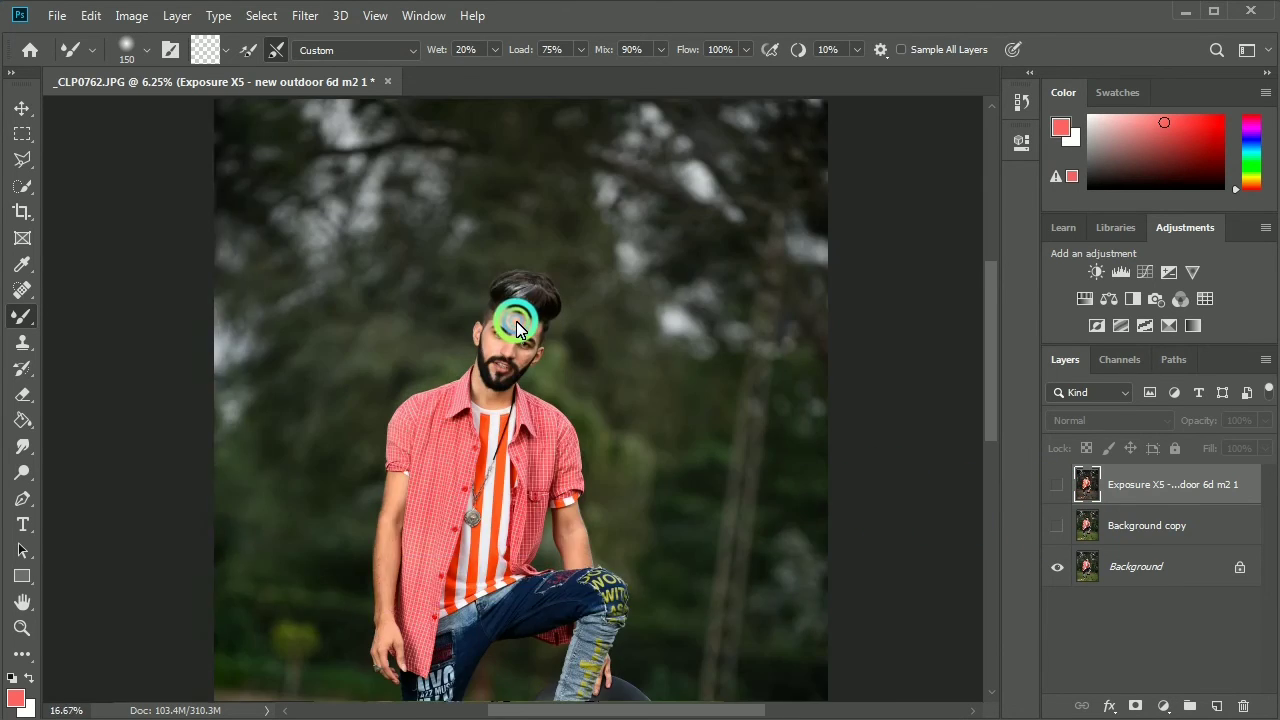
{"action": "scroll", "coordinate": [516, 321], "scroll_direction": "up", "scroll_amount": 1}
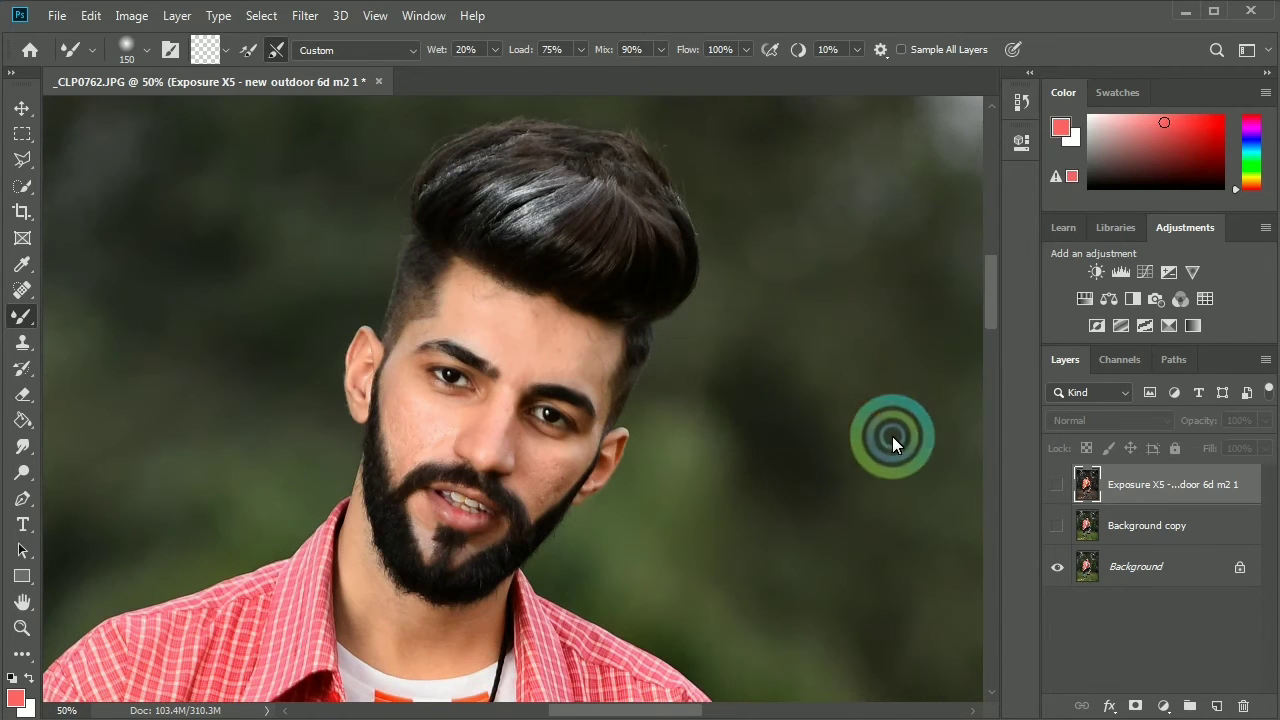
{"action": "left_click", "coordinate": [1059, 525]}
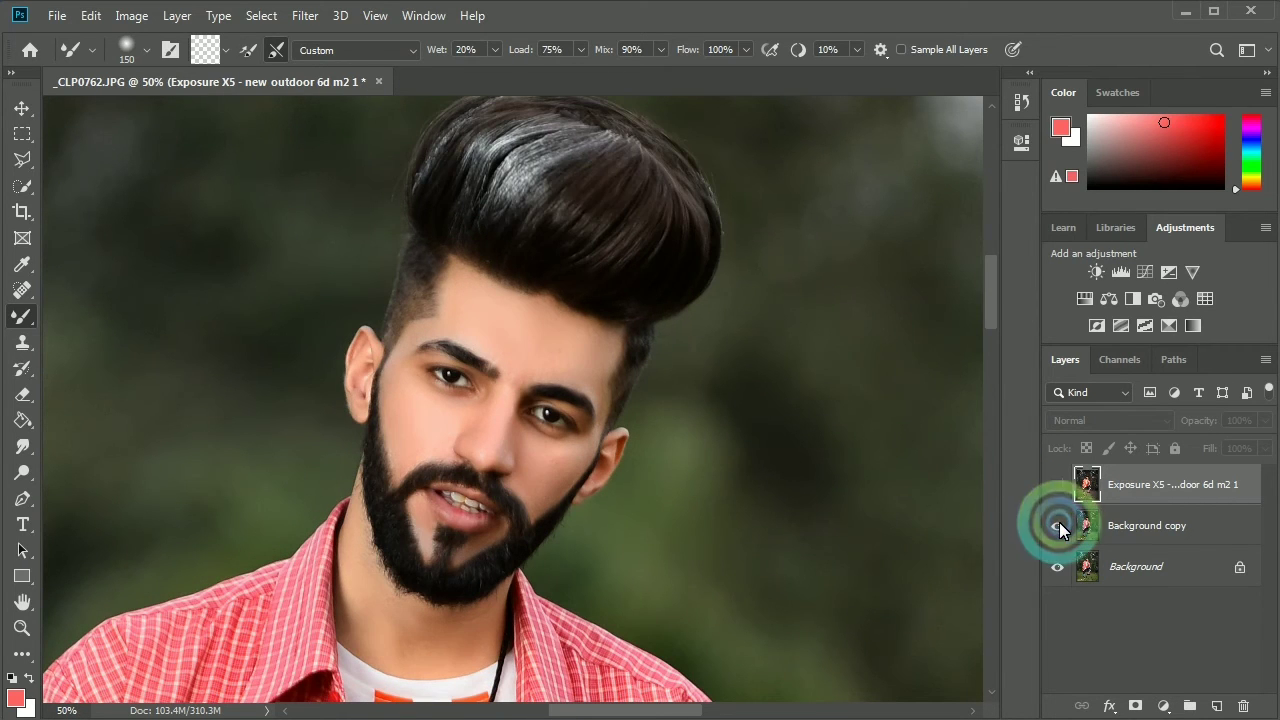
{"action": "left_click", "coordinate": [1057, 487]}
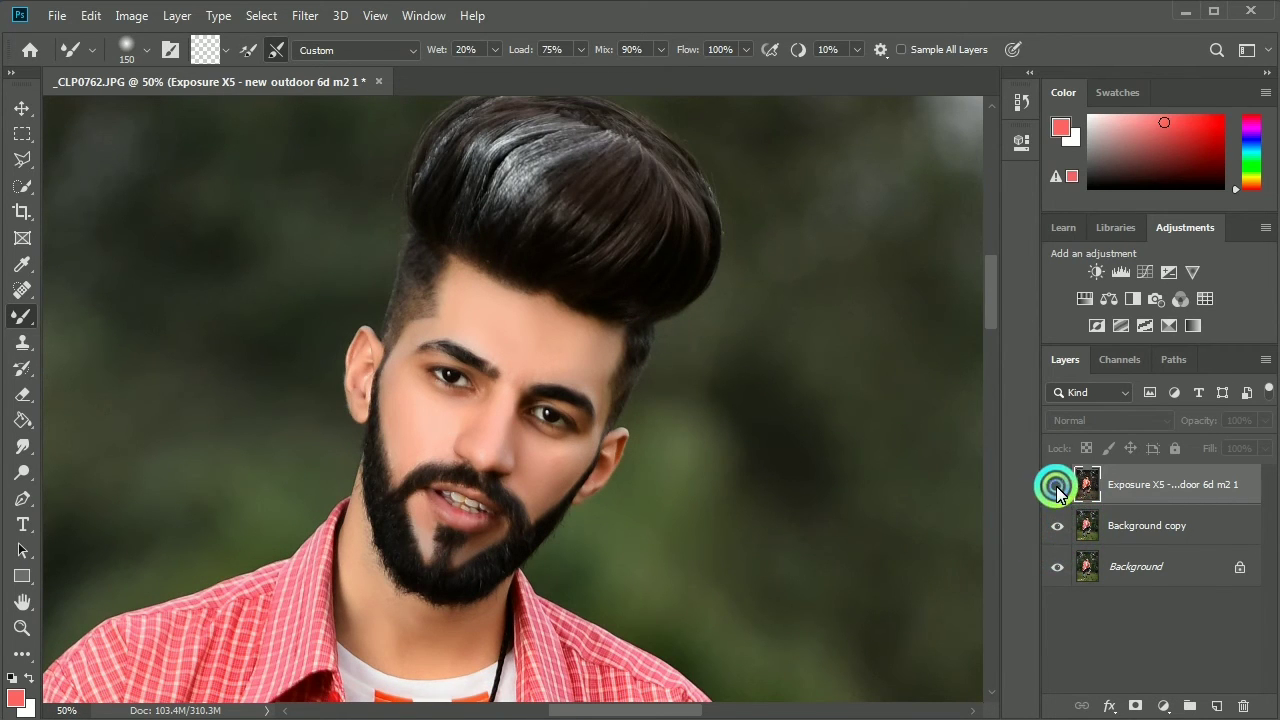
{"action": "left_click", "coordinate": [501, 397]}
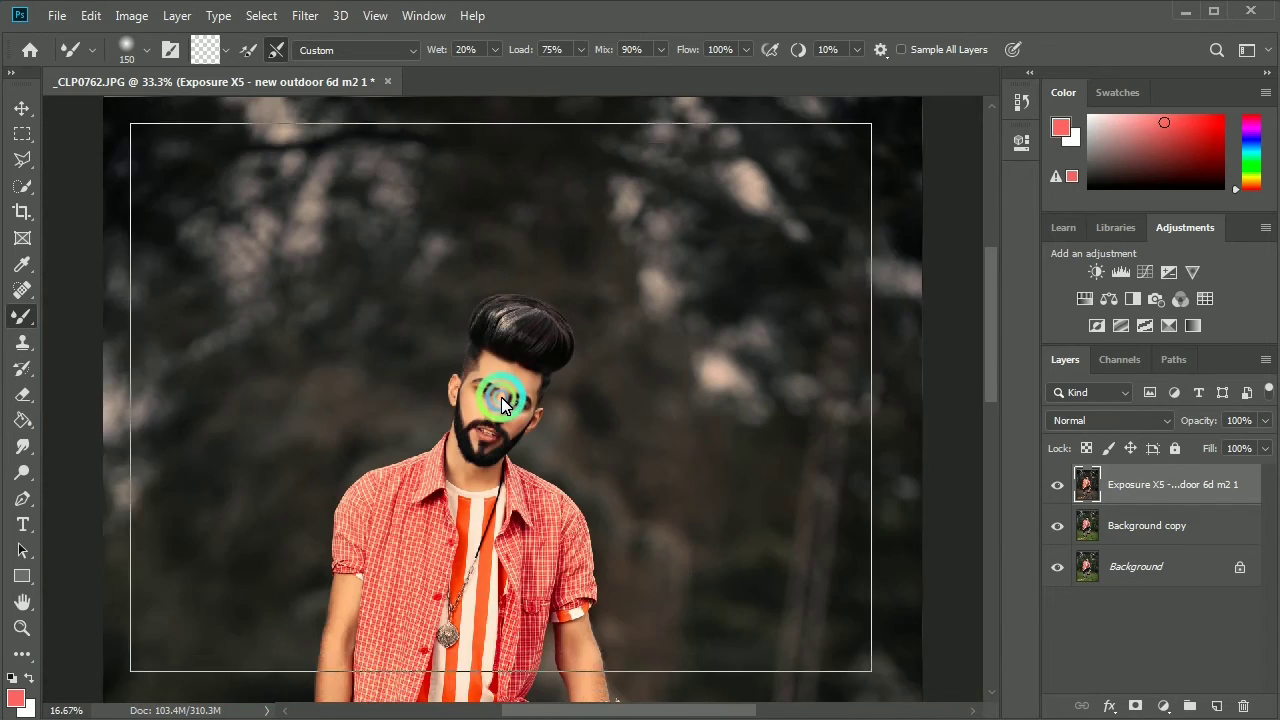
{"action": "left_click_drag", "start_coordinate": [501, 397], "coordinate": [501, 397]}
{"action": "left_click_drag", "start_coordinate": [514, 482], "coordinate": [510, 362]}
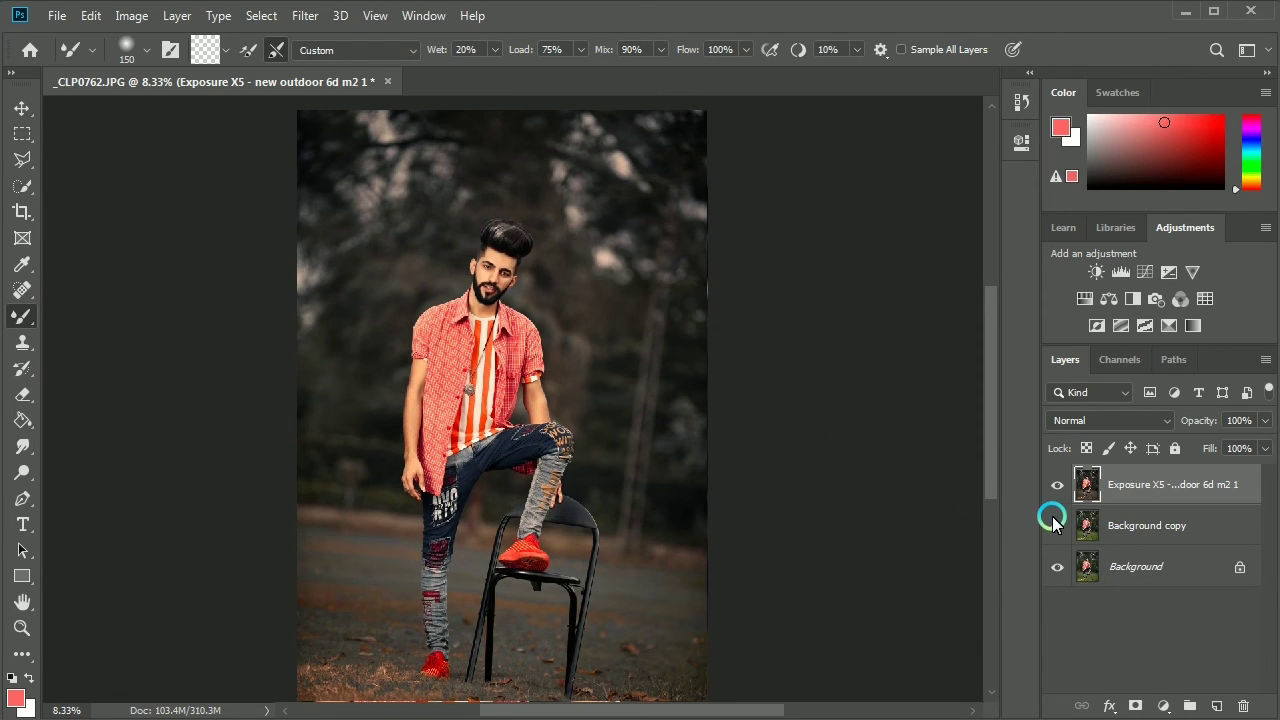
Step: Merge the Exposure X5 layer with Background copy, and merge the result down into the Background layer
{"action": "left_click", "coordinate": [1143, 525]}
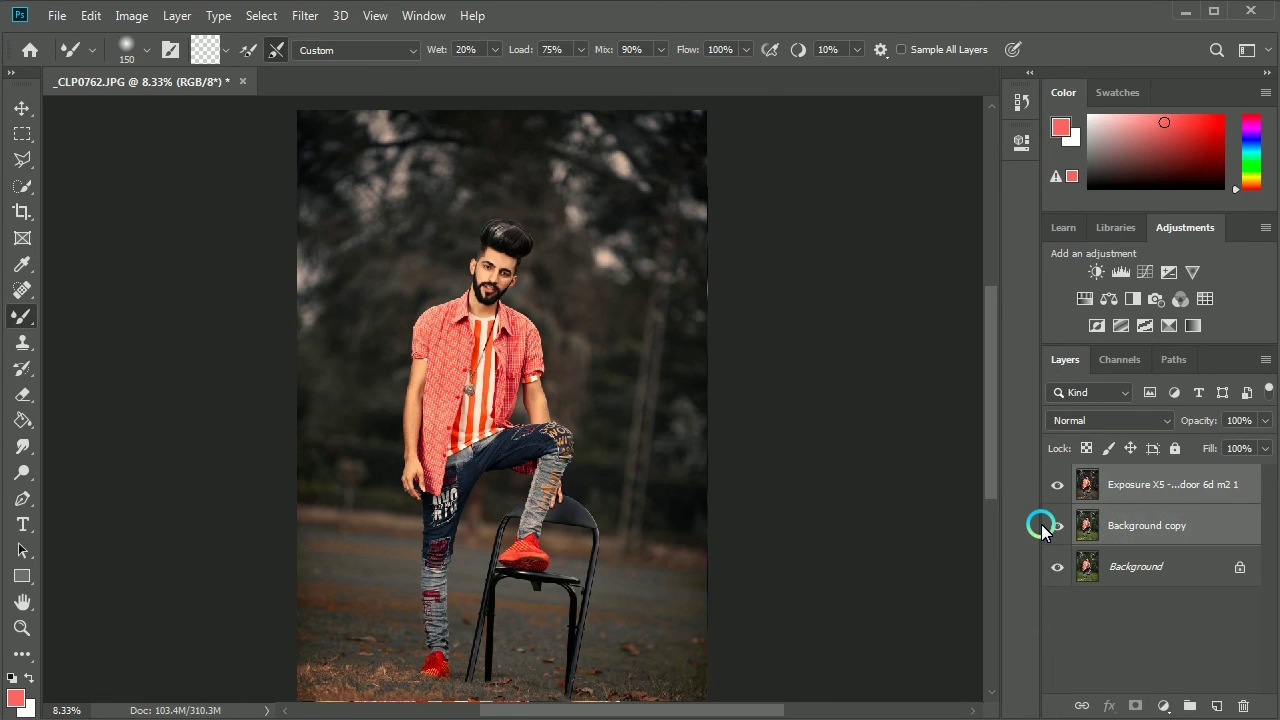
{"action": "key", "text": "Delete"}
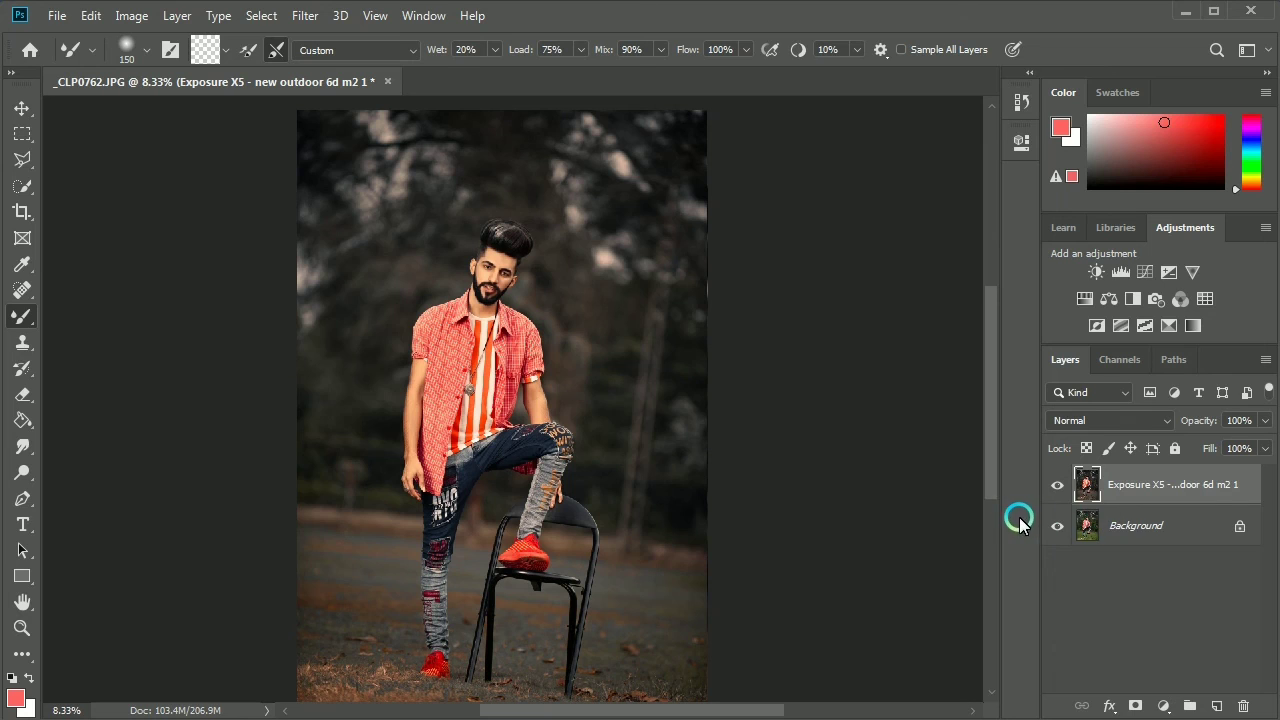
{"action": "key", "text": "ctrl+e"}
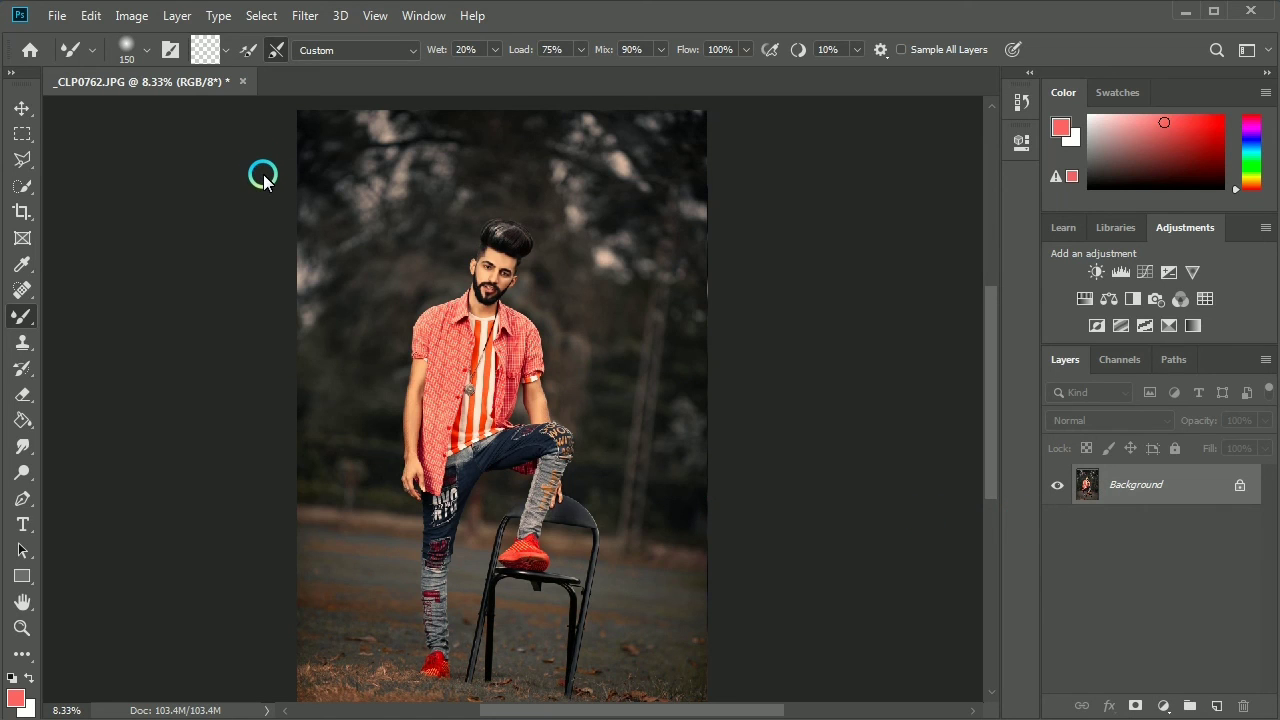
Step: Select the whole photo and convert the selection into a 30-pixel border selection along its edges
{"action": "key", "text": "ctrl+a"}
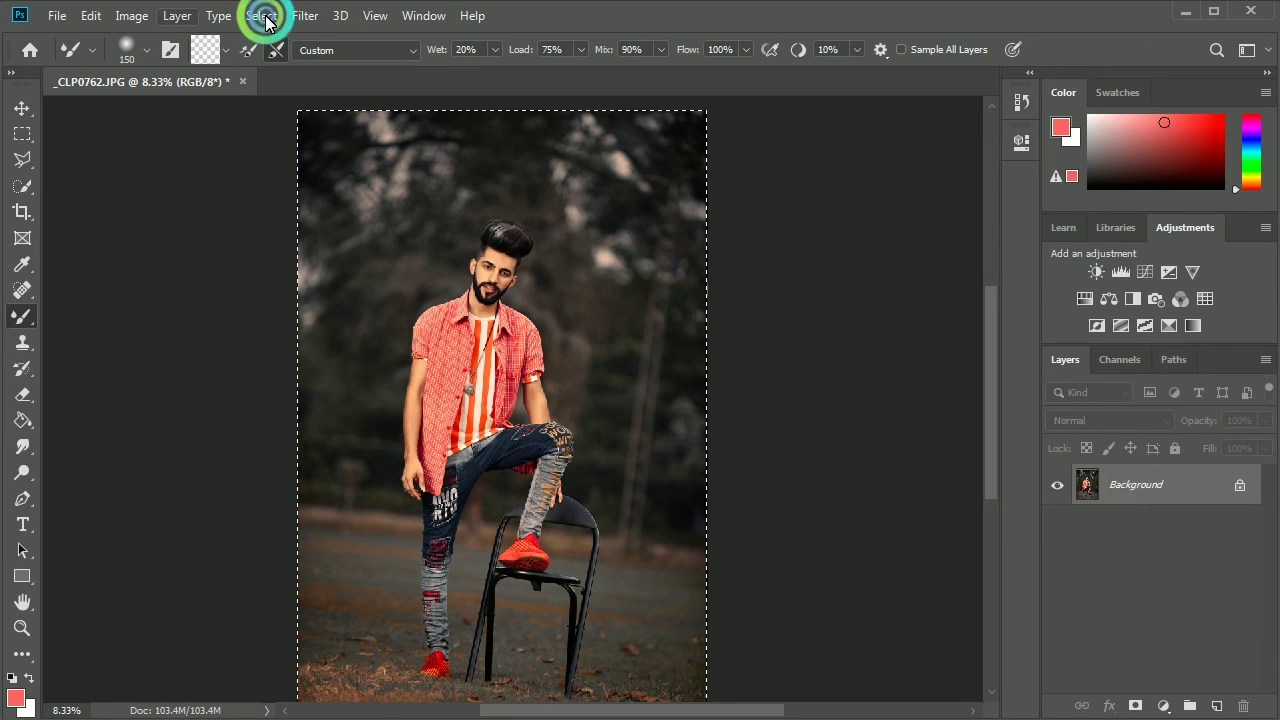
{"action": "left_click", "coordinate": [258, 14]}
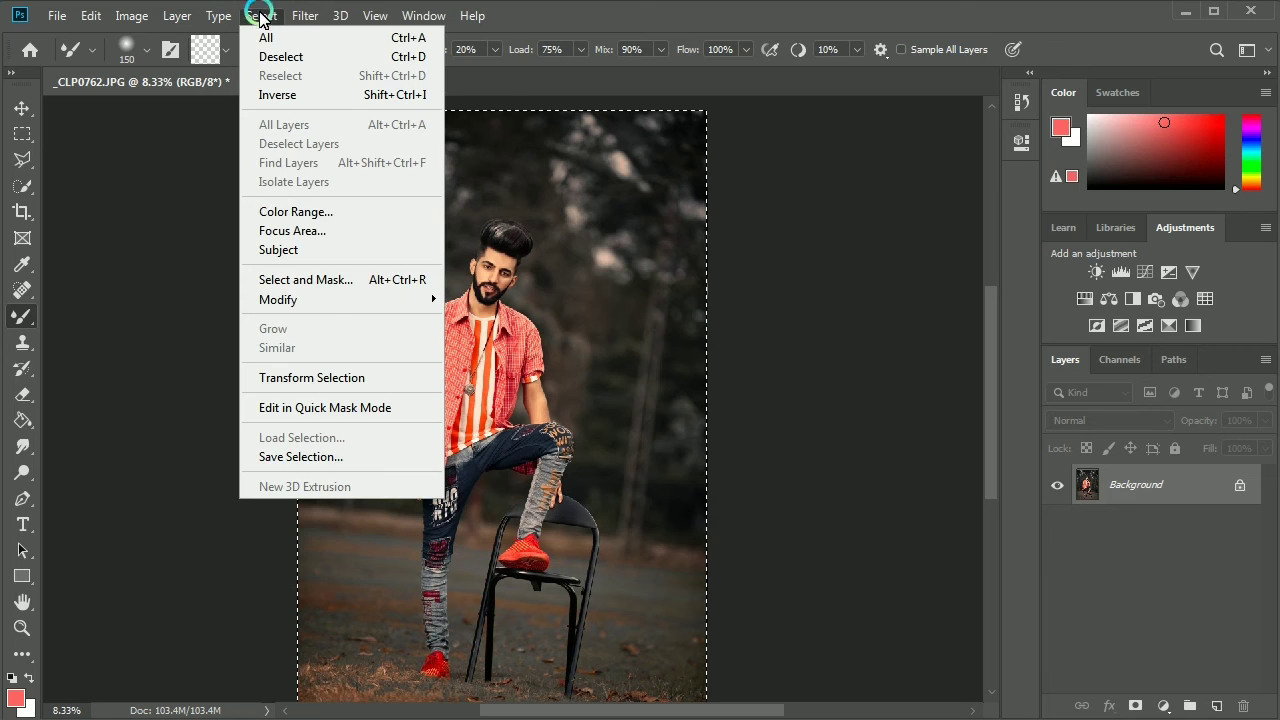
{"action": "mouse_move", "coordinate": [326, 302]}
{"action": "left_click", "coordinate": [528, 298]}
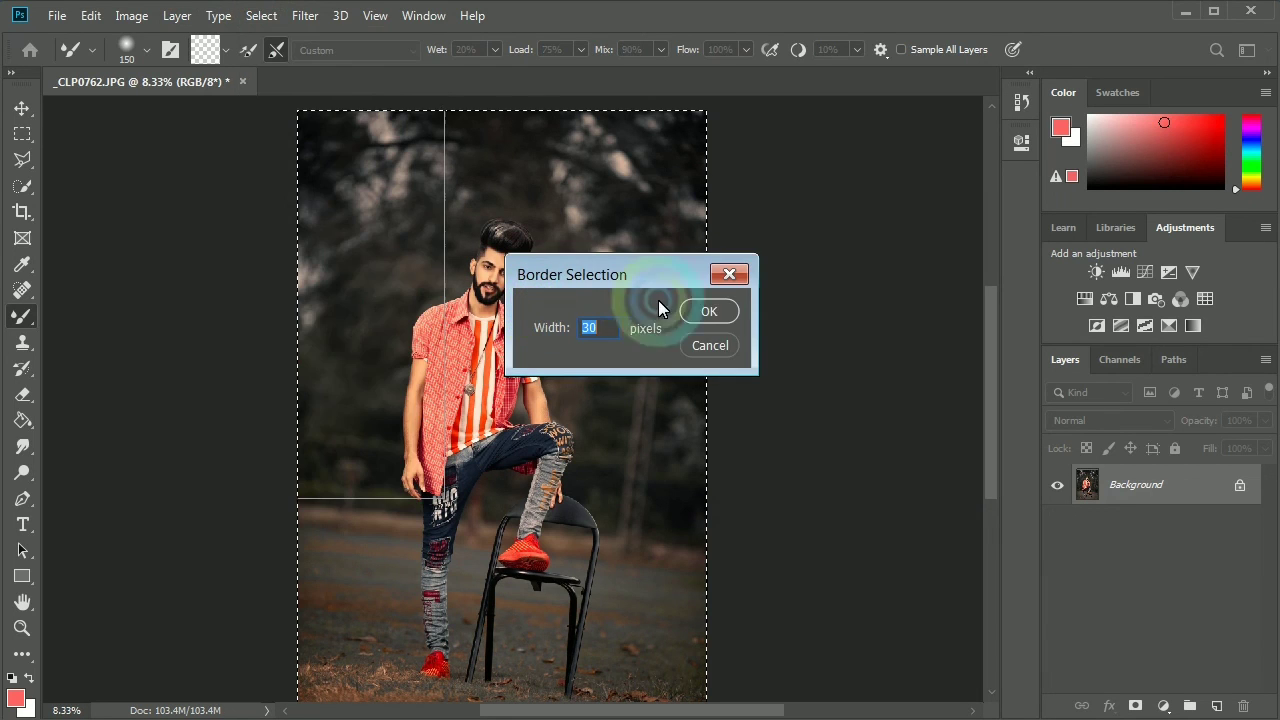
{"action": "left_click", "coordinate": [700, 305]}
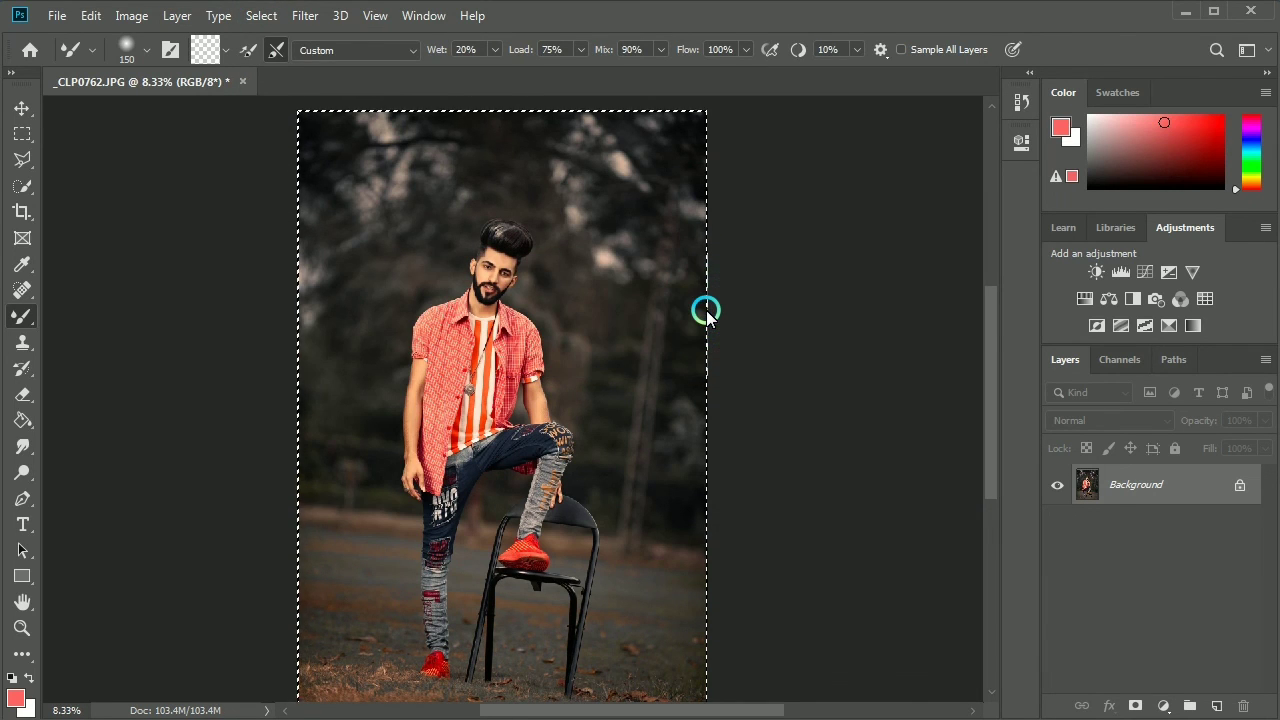
Step: Fill the border selection with white in Normal mode at 100% opacity, and clear the selection
{"action": "key", "text": "shift+F5"}
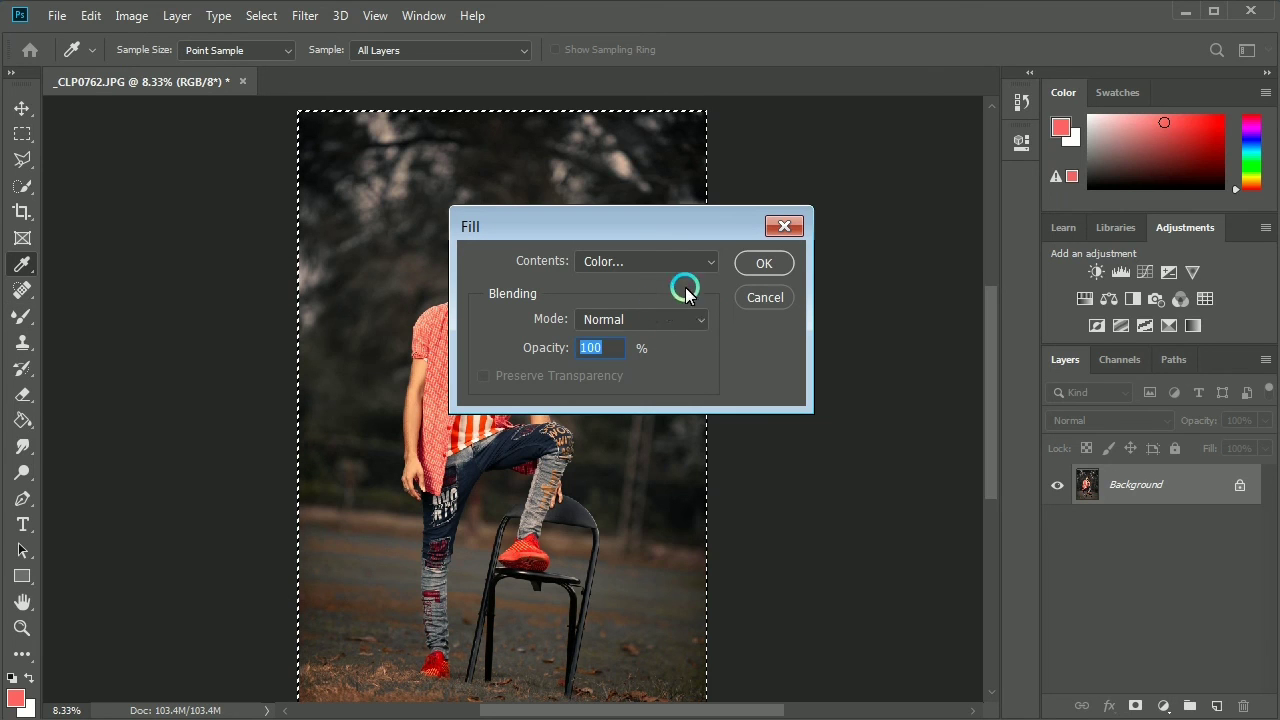
{"action": "left_click", "coordinate": [765, 262]}
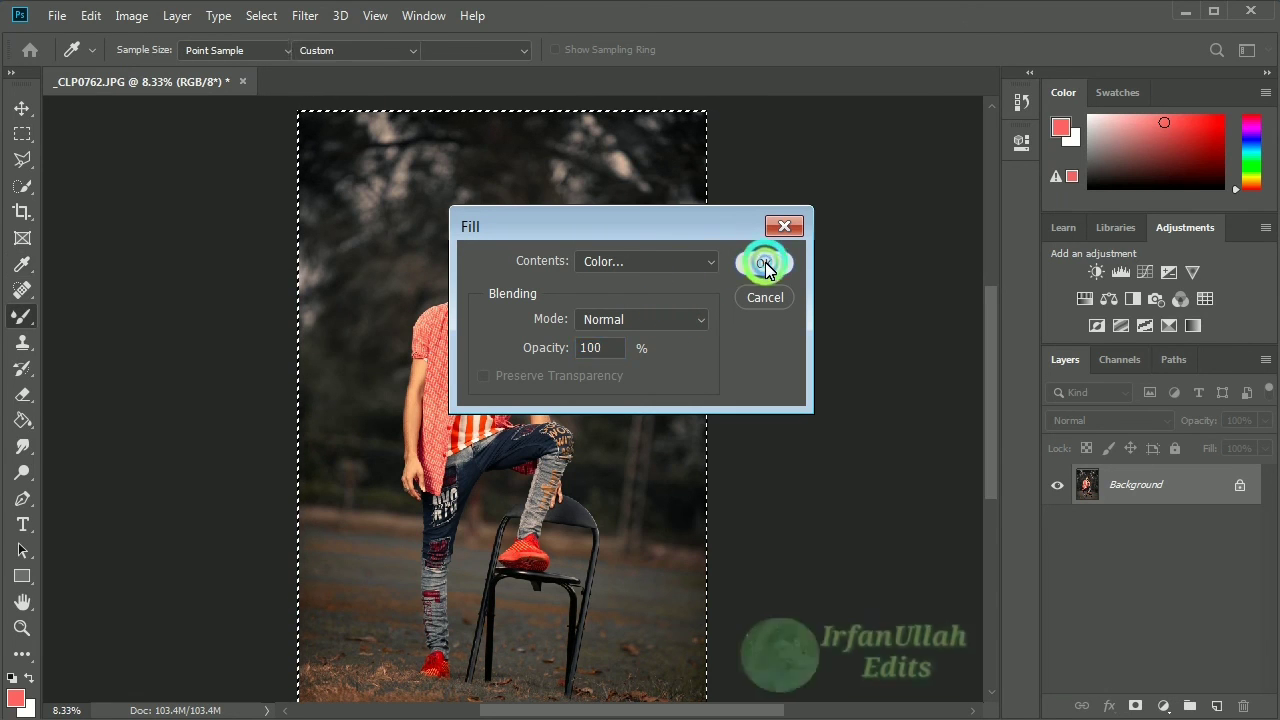
{"action": "key", "text": "b"}
{"action": "left_click", "coordinate": [22, 133]}
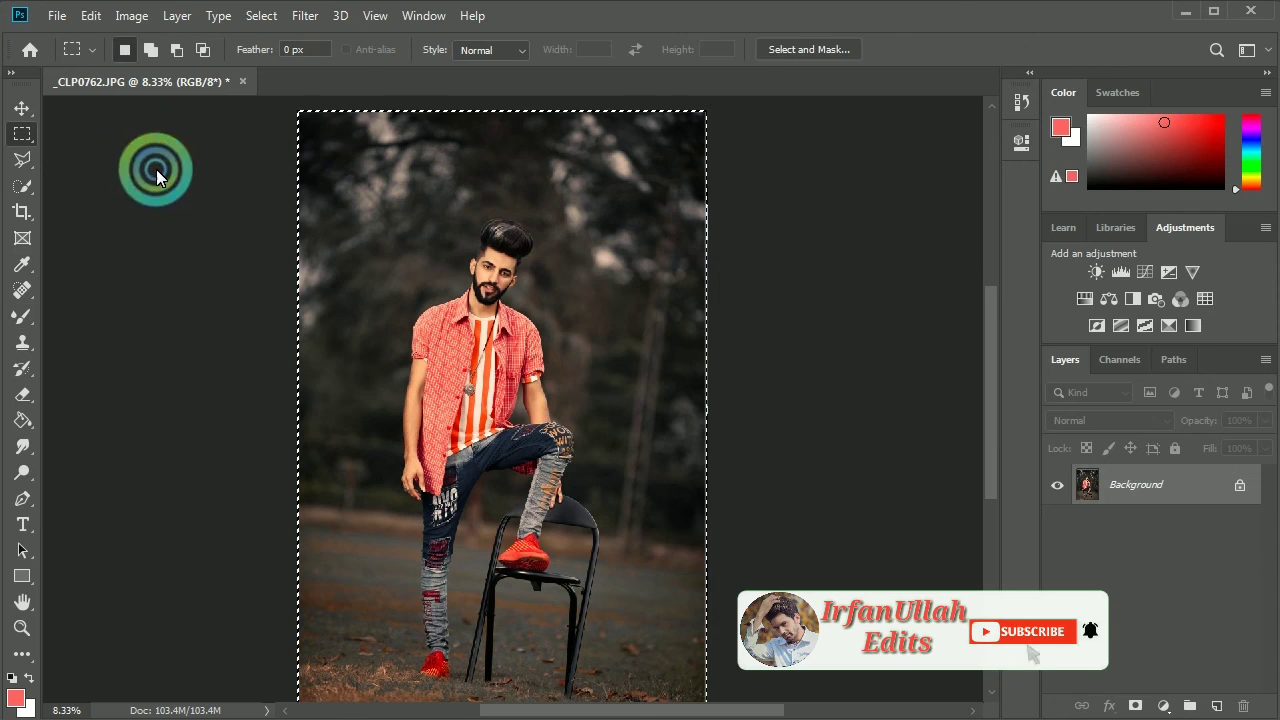
{"action": "left_click", "coordinate": [156, 169]}
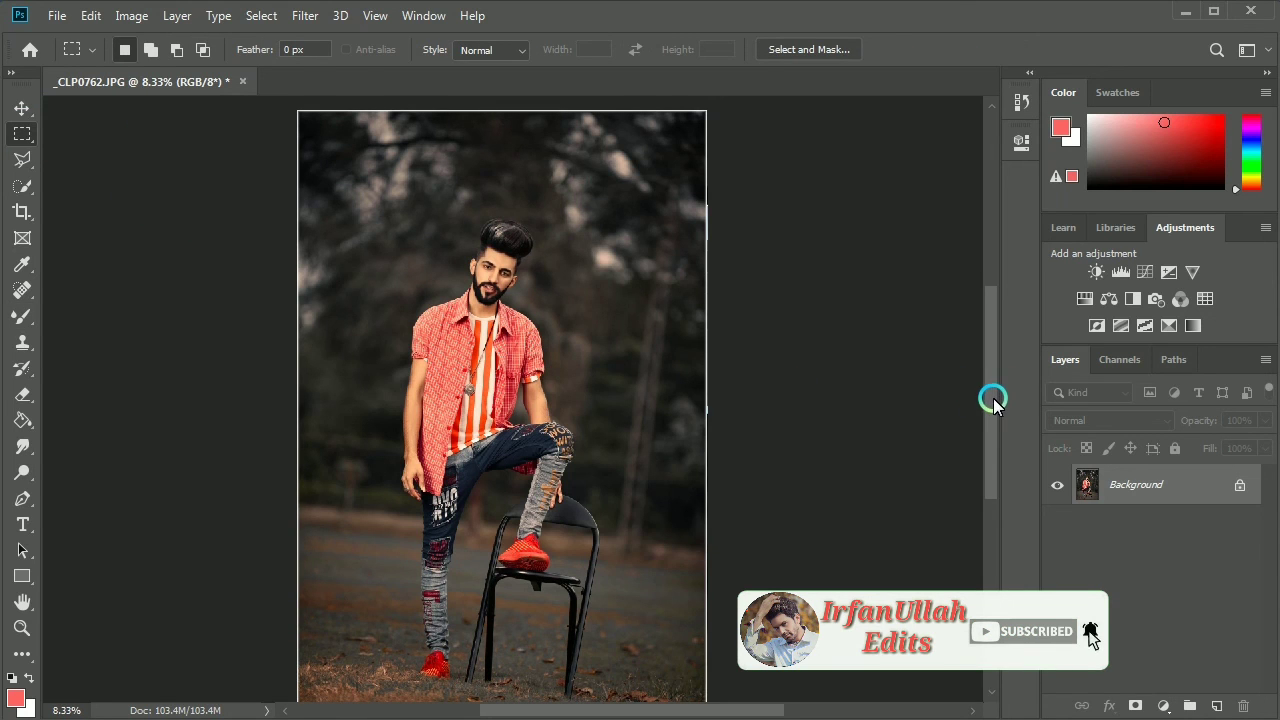
{"action": "left_click_drag", "start_coordinate": [993, 400], "coordinate": [996, 408]}
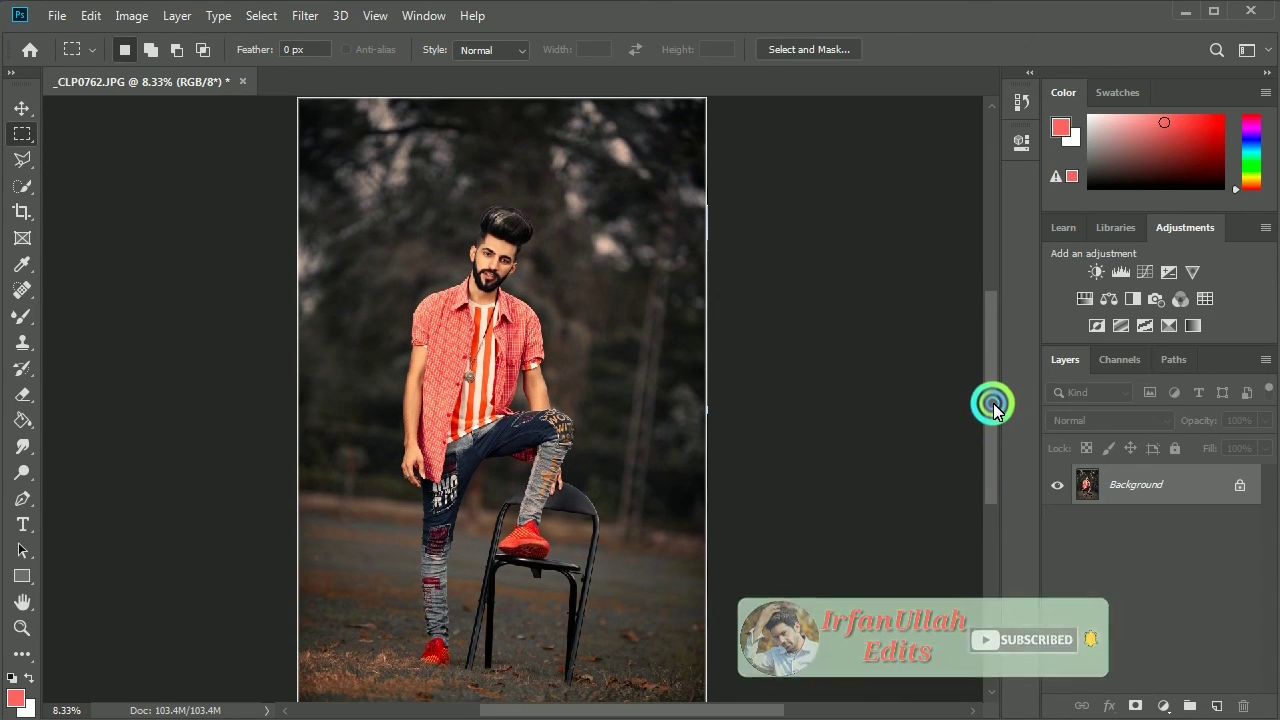